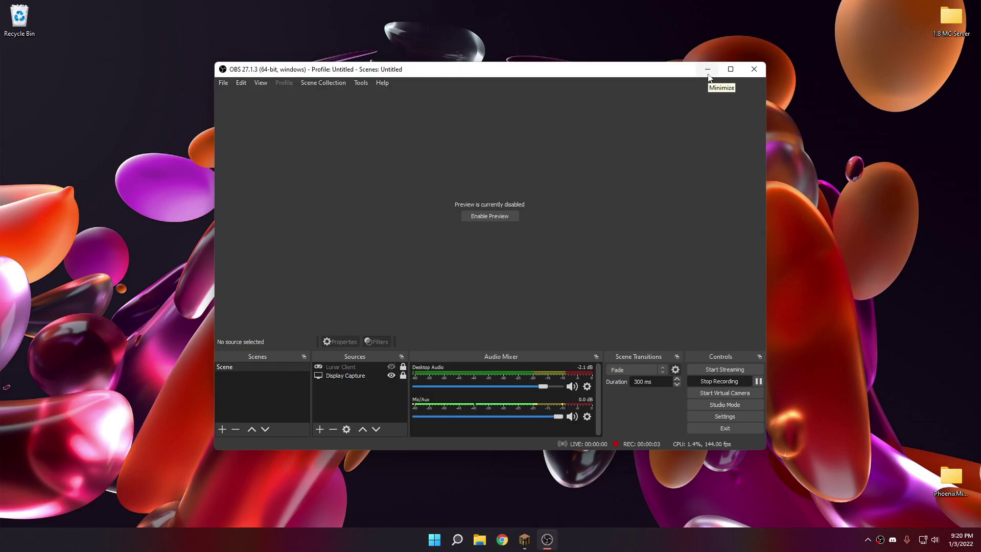
# Minimize the OBS recording window and the Lunar Client launcher.
pyautogui.click(708, 71)
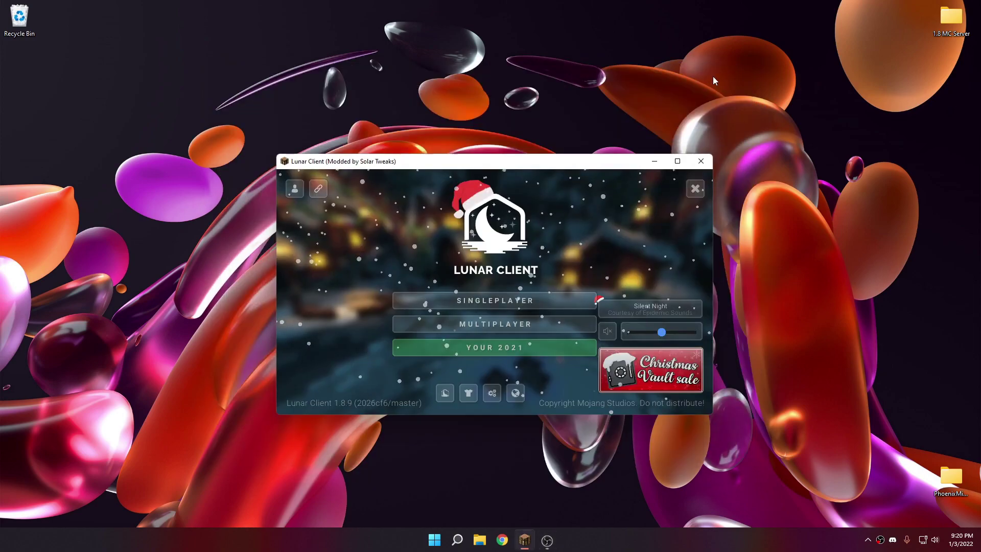
pyautogui.click(659, 162)
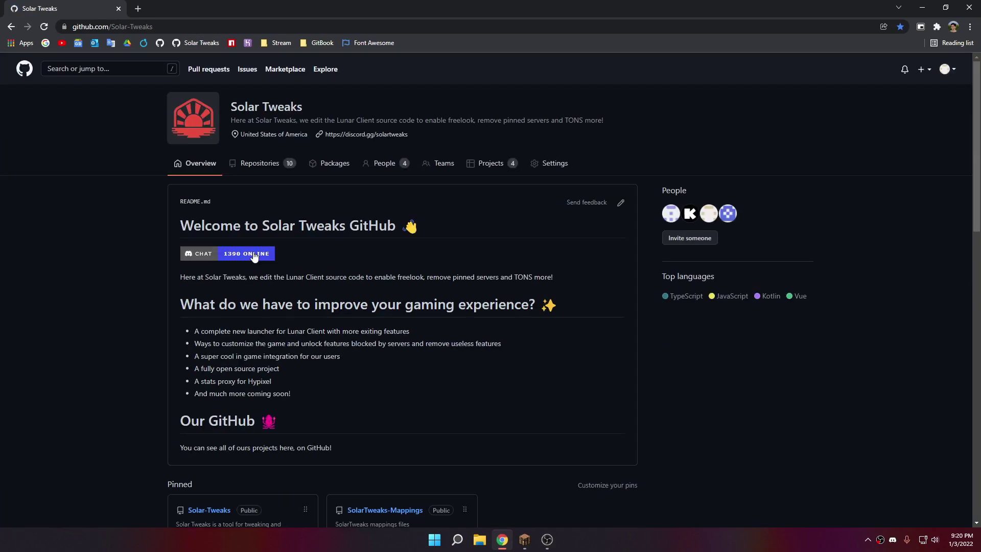
# Open the SolarStats repository from the Solar Tweaks organisation's repository list.
pyautogui.scroll(-2, 35, 274)
pyautogui.scroll(-2, 31, 287)
pyautogui.scroll(4, 27, 301)
pyautogui.click(258, 162)
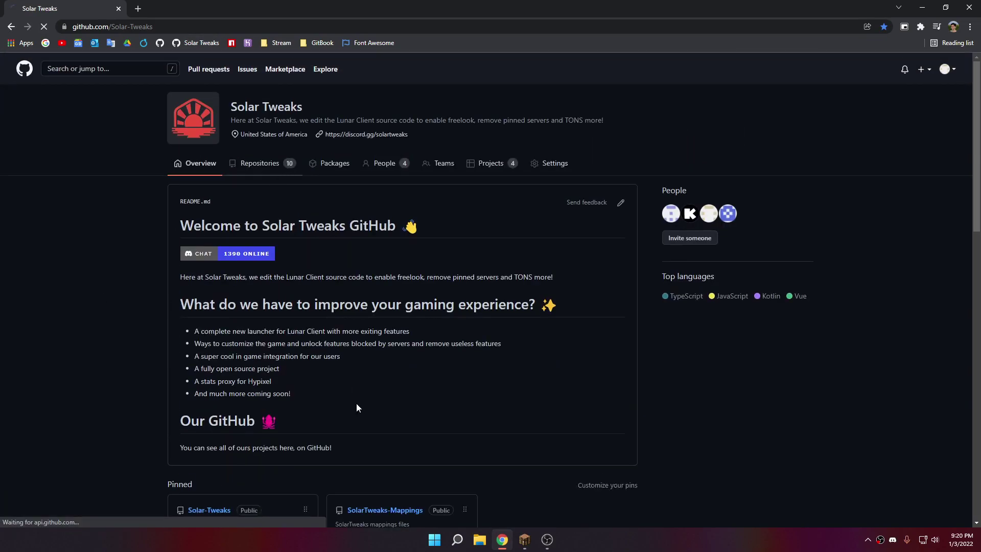
pyautogui.click(267, 185)
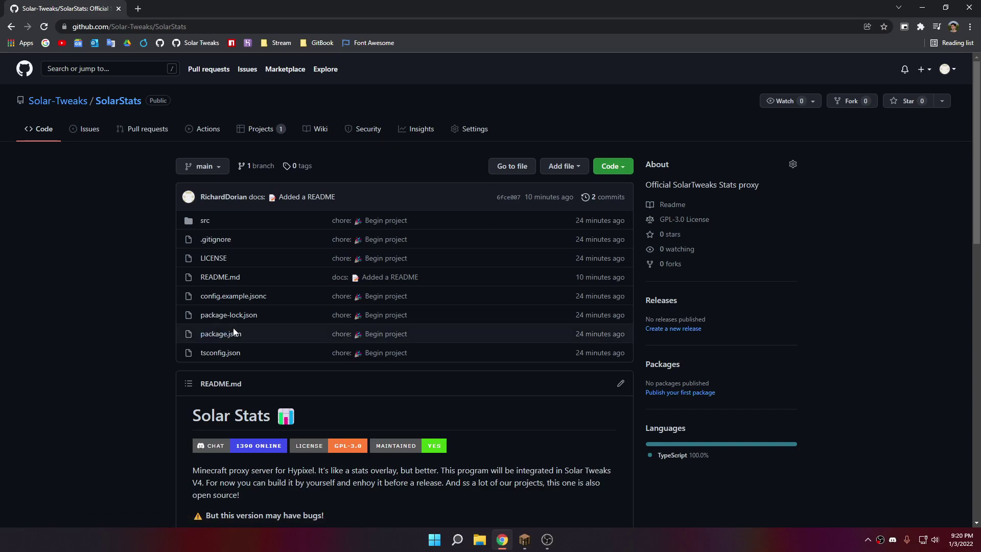
# Read the SolarStats README description and About details, then minimise the browser.
pyautogui.scroll(-5, 153, 354)
pyautogui.moveTo(193, 215); pyautogui.dragTo(352, 215)
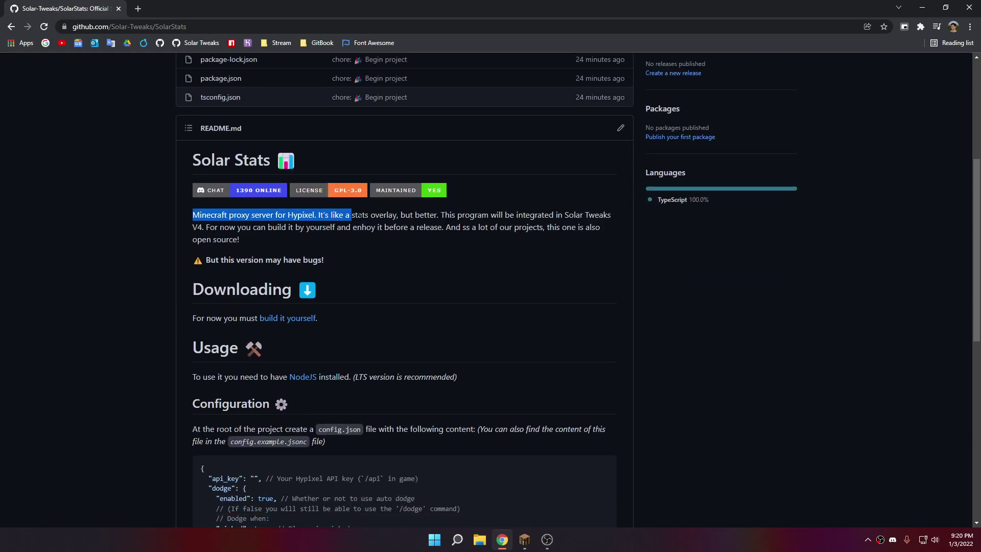
pyautogui.click(353, 215)
pyautogui.moveTo(192, 215); pyautogui.dragTo(353, 215)
pyautogui.click(352, 215)
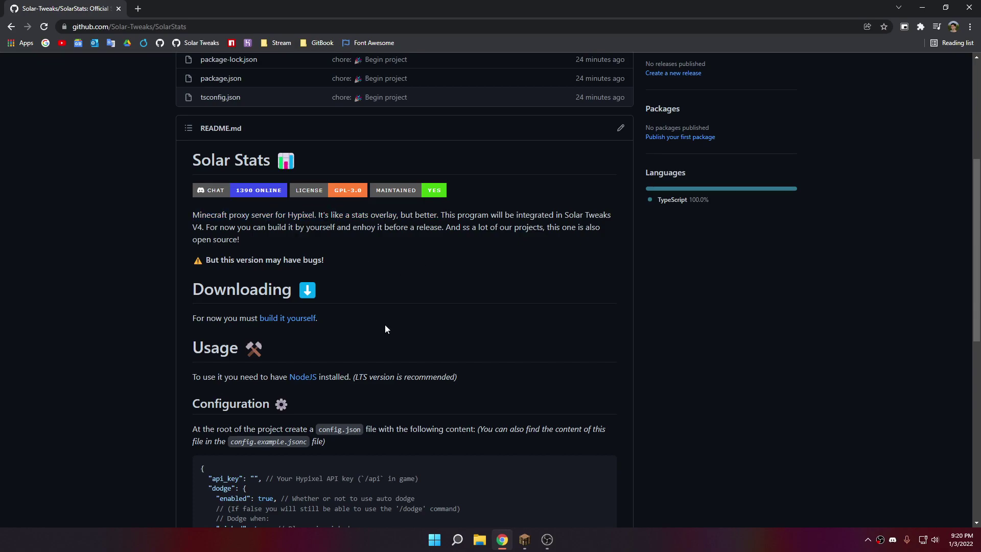
pyautogui.scroll(3, 385, 325)
pyautogui.moveTo(761, 92); pyautogui.dragTo(802, 88)
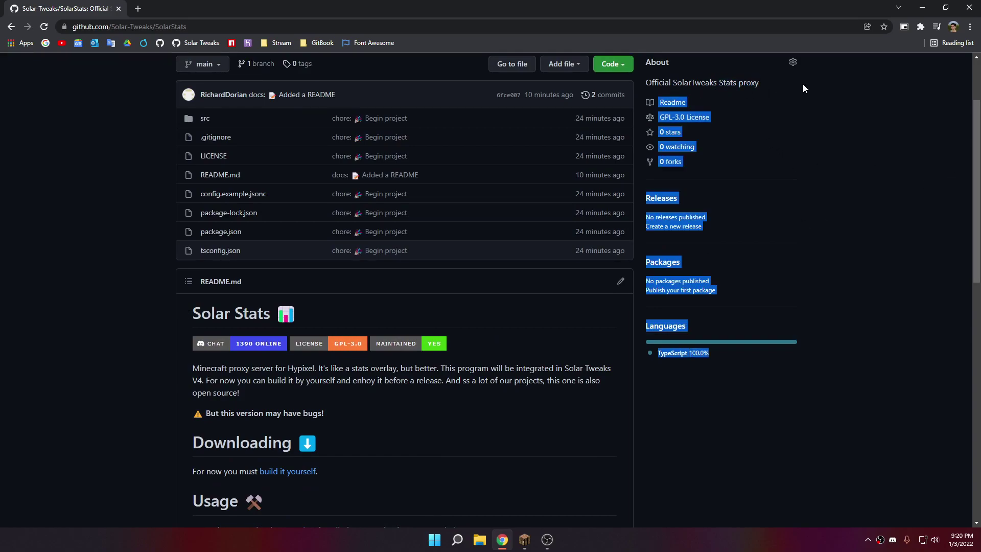
pyautogui.click(921, 96)
pyautogui.click(923, 9)
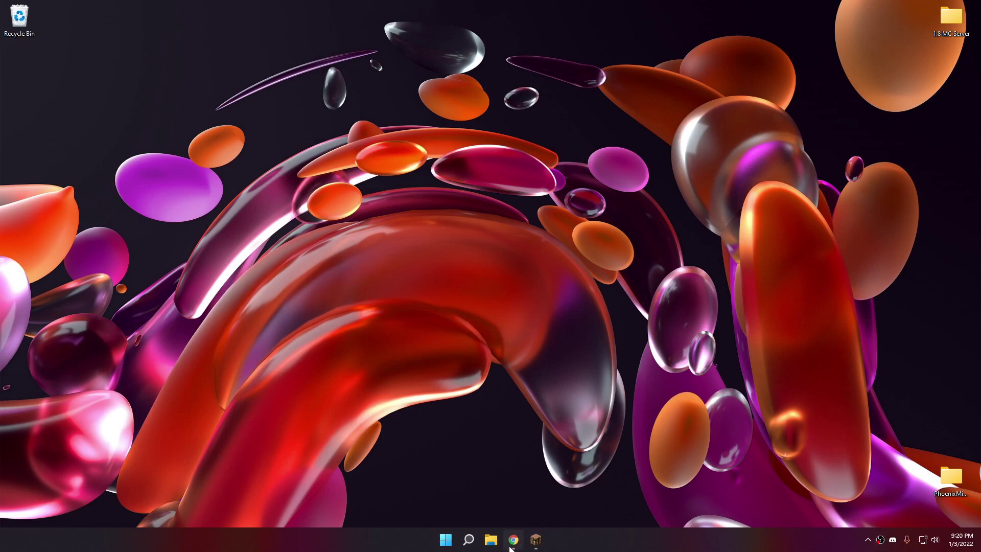
# Restore Lunar Client and join the Hypixel server from the multiplayer list.
pyautogui.click(512, 540)
pyautogui.click(535, 539)
pyautogui.click(430, 320)
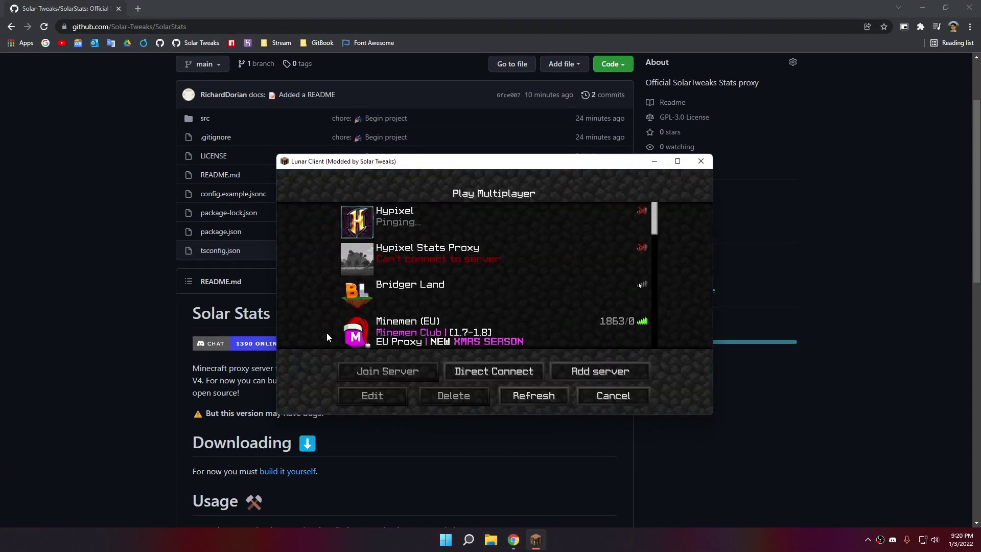
pyautogui.doubleClick(505, 240)
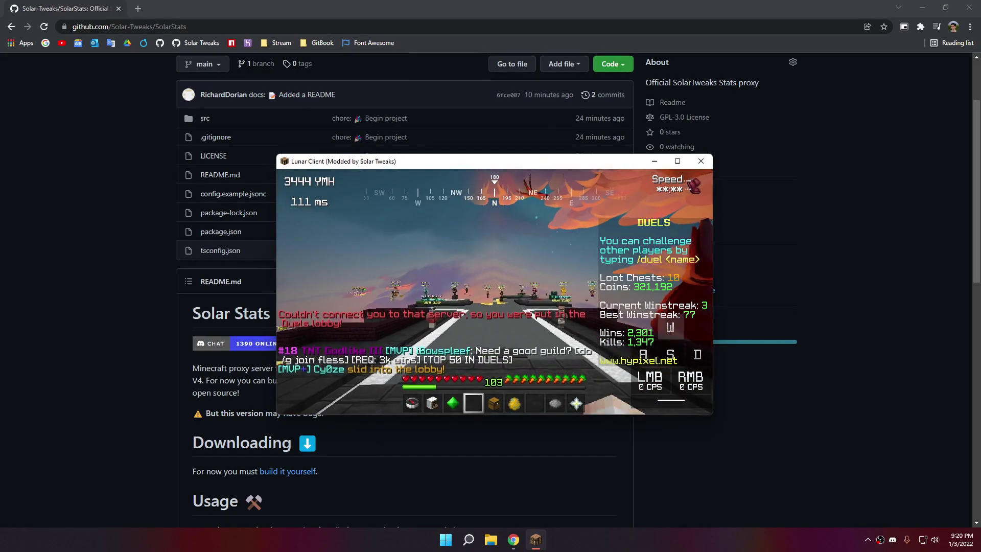
# Move around the Duels lobby, then close the Lunar Client game.
pyautogui.rightClick(494, 291)
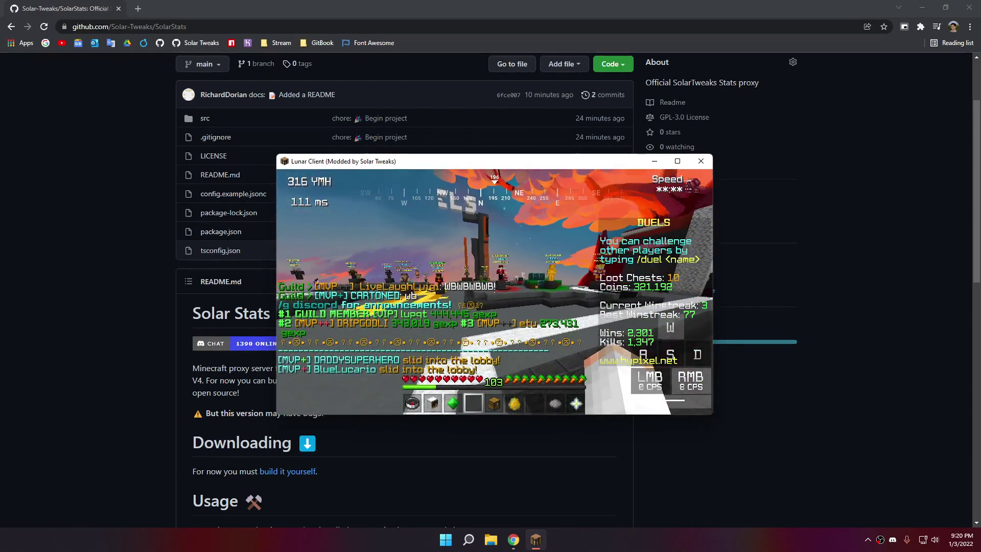
pyautogui.click(701, 161)
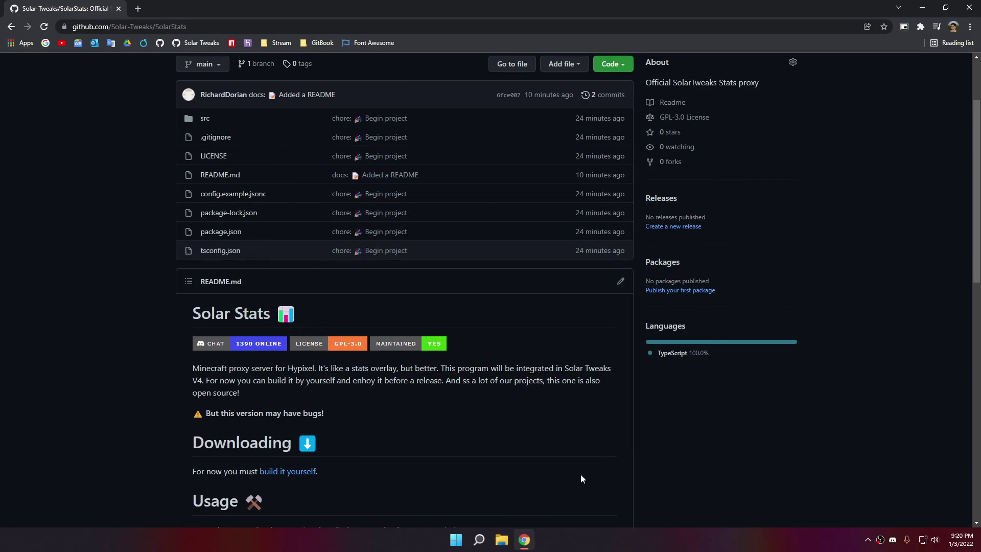
pyautogui.press('super')
# Launch Lunar Client 1.8 from the Solar Tweaks launcher.
pyautogui.click(452, 297)
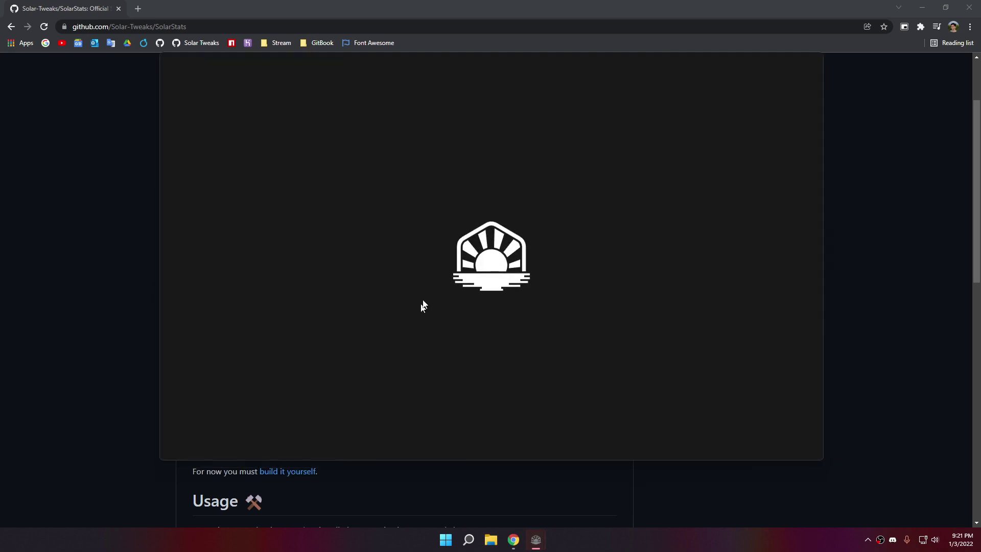
pyautogui.click(440, 198)
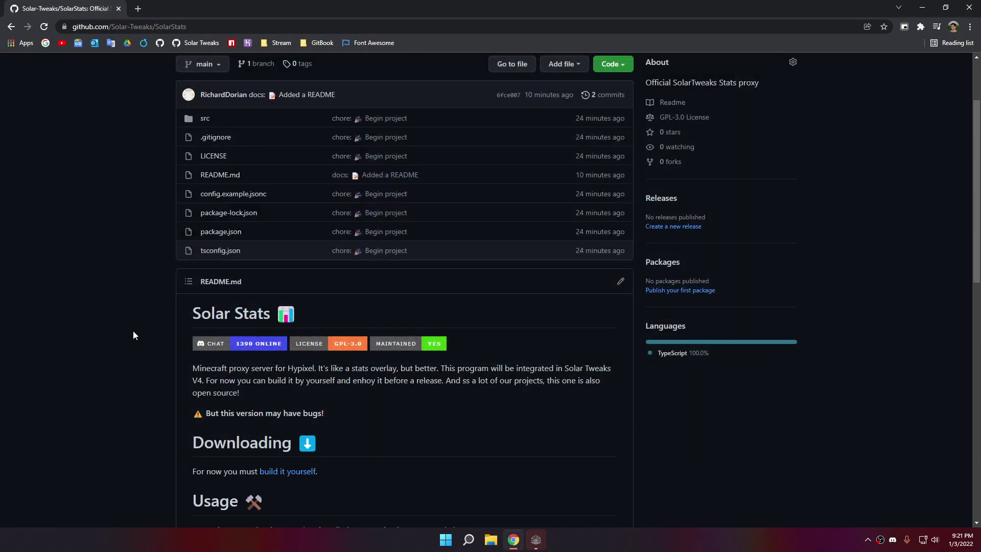
pyautogui.scroll(-5, 146, 323)
pyautogui.scroll(4, 146, 322)
pyautogui.moveTo(192, 317); pyautogui.dragTo(311, 347)
pyautogui.click(312, 348)
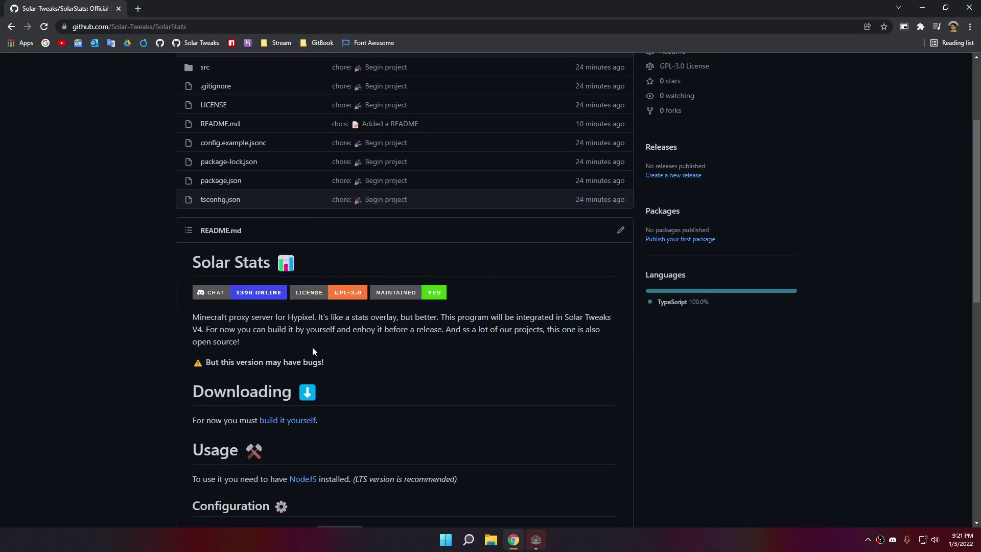
# Close the Solar Tweaks window and read the README's Configuration section on Solar Tweaks integration.
pyautogui.scroll(-6, 390, 350)
pyautogui.scroll(4, 368, 347)
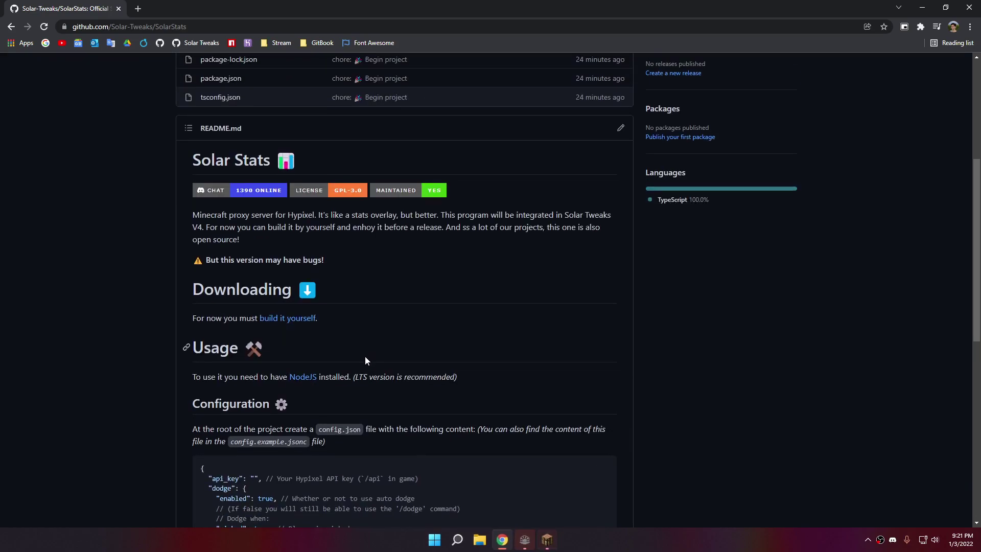
pyautogui.scroll(5, 365, 363)
pyautogui.scroll(-4, 365, 365)
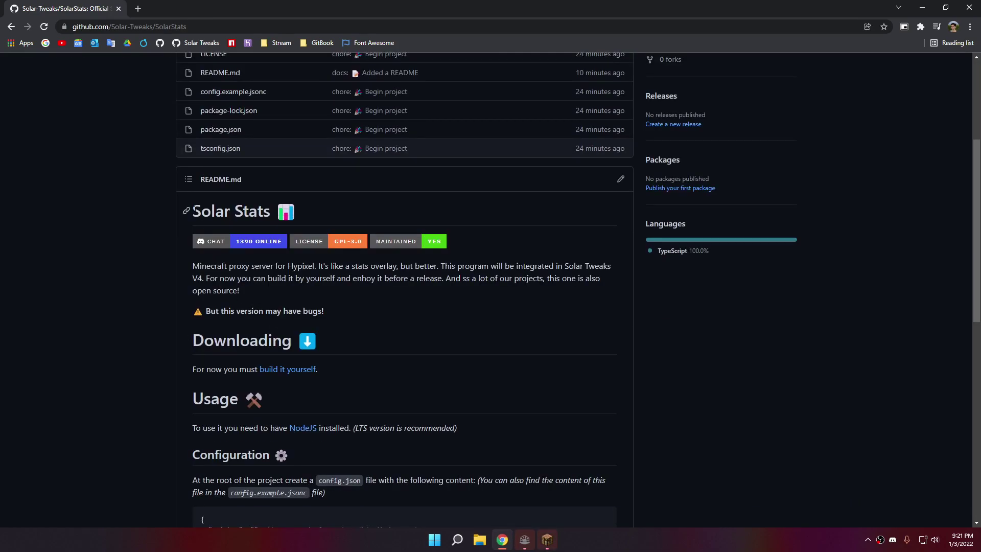
pyautogui.scroll(-2, 294, 244)
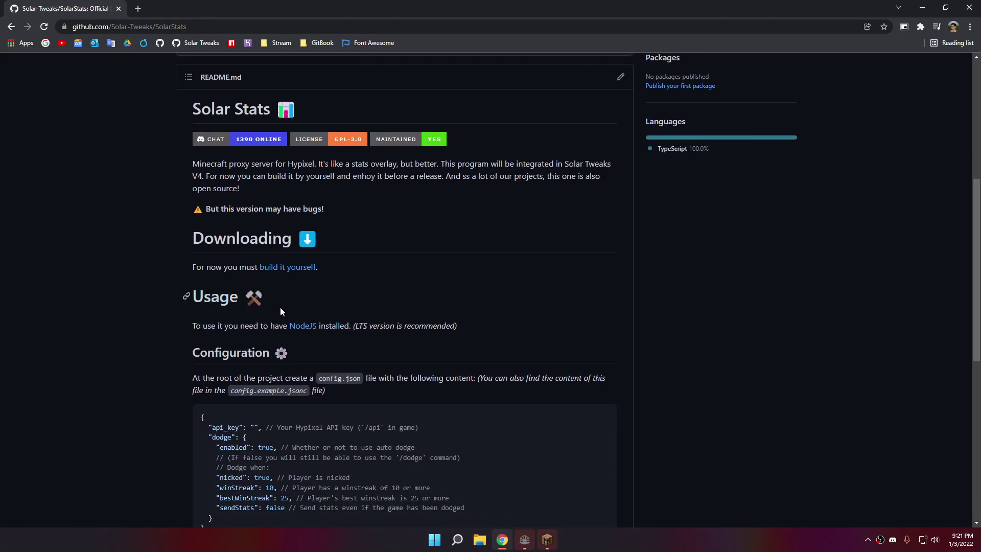
pyautogui.click(524, 540)
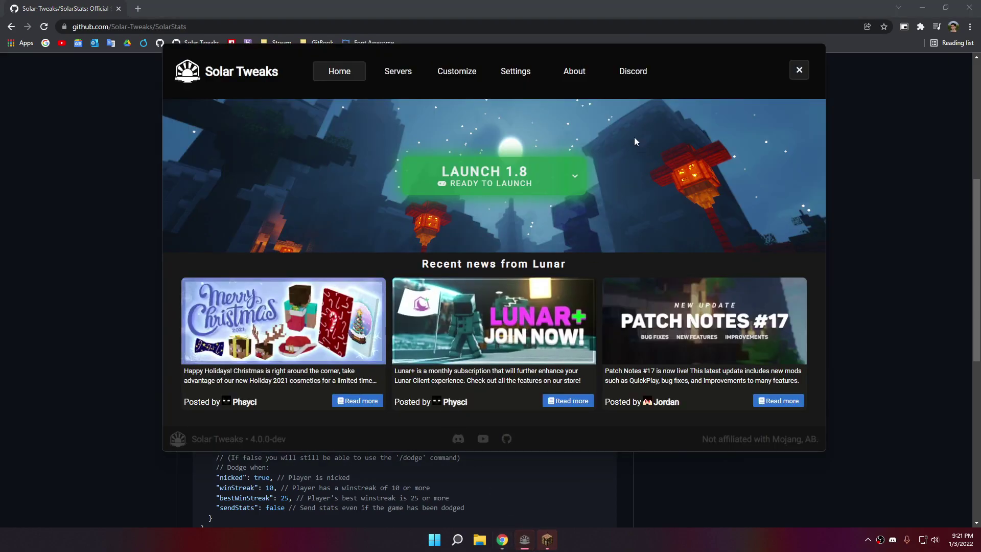
pyautogui.click(799, 71)
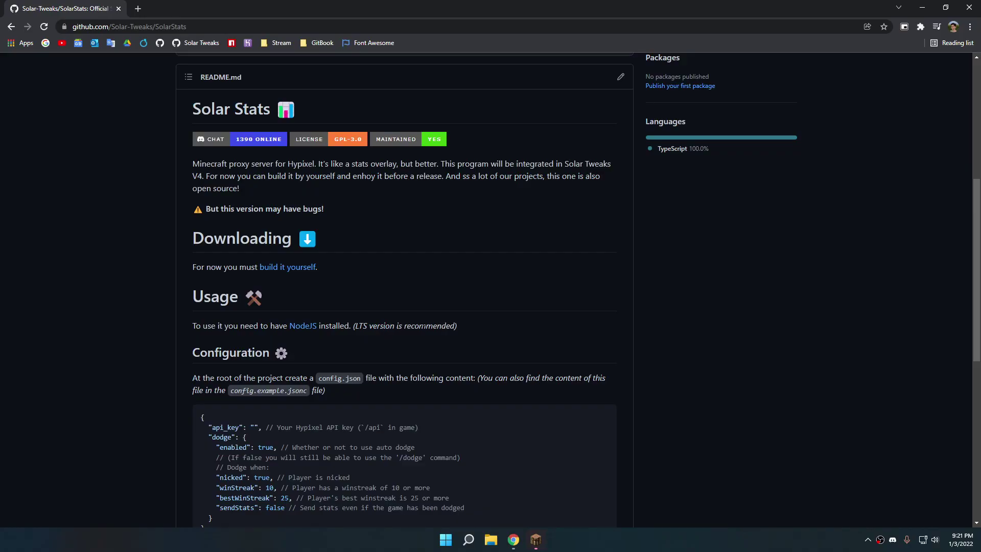
pyautogui.moveTo(511, 164); pyautogui.dragTo(619, 168)
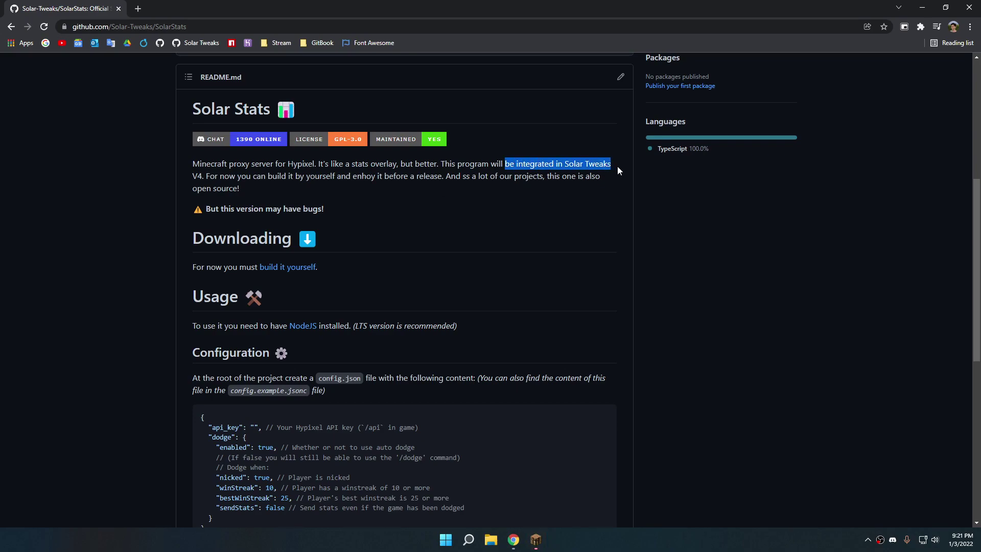
pyautogui.click(432, 176)
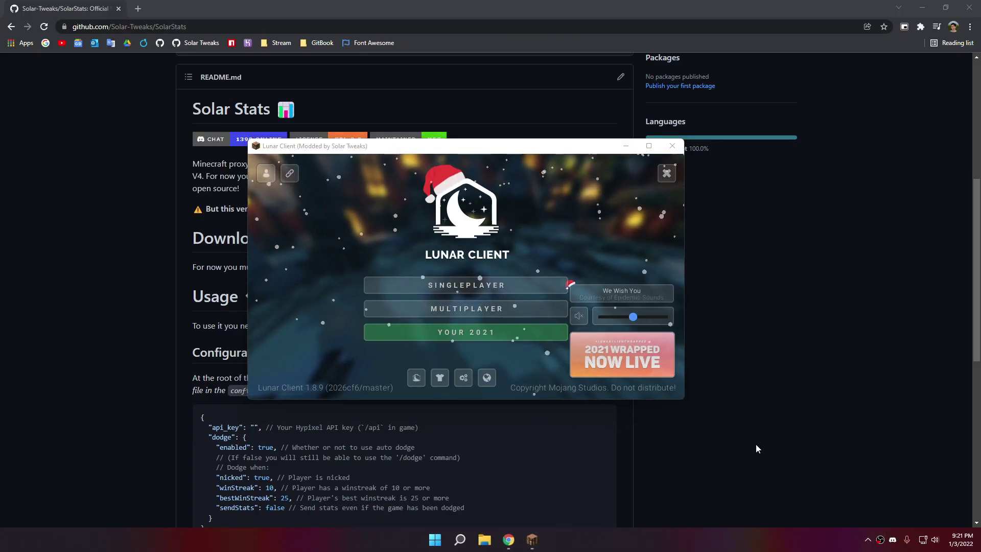
# Toggle the OBS recording preview on and off, then minimise OBS.
pyautogui.click(879, 540)
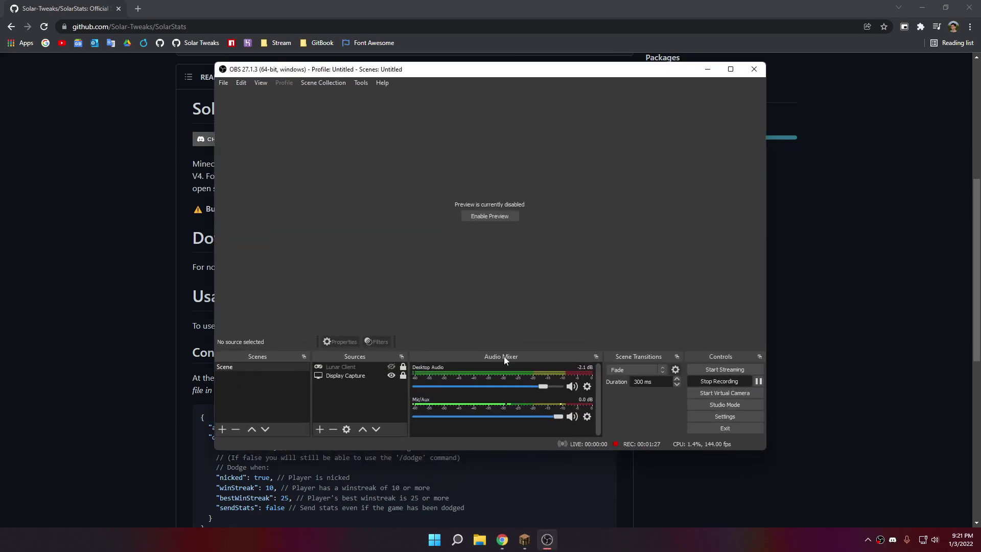
pyautogui.click(491, 222)
pyautogui.rightClick(490, 225)
pyautogui.click(510, 237)
pyautogui.click(708, 69)
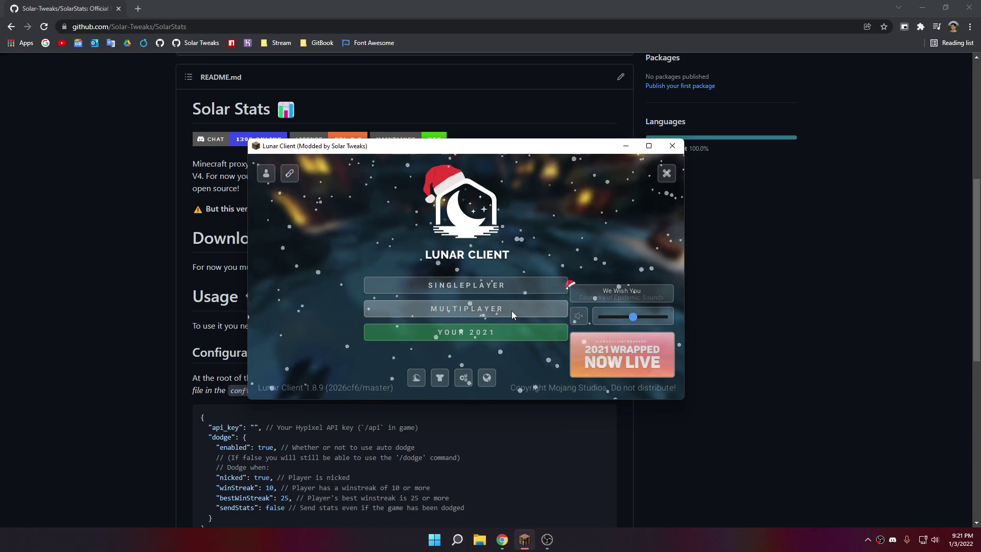
# Join Hypixel from the server list and queue for a Bridge Duel via its NPC.
pyautogui.click(510, 311)
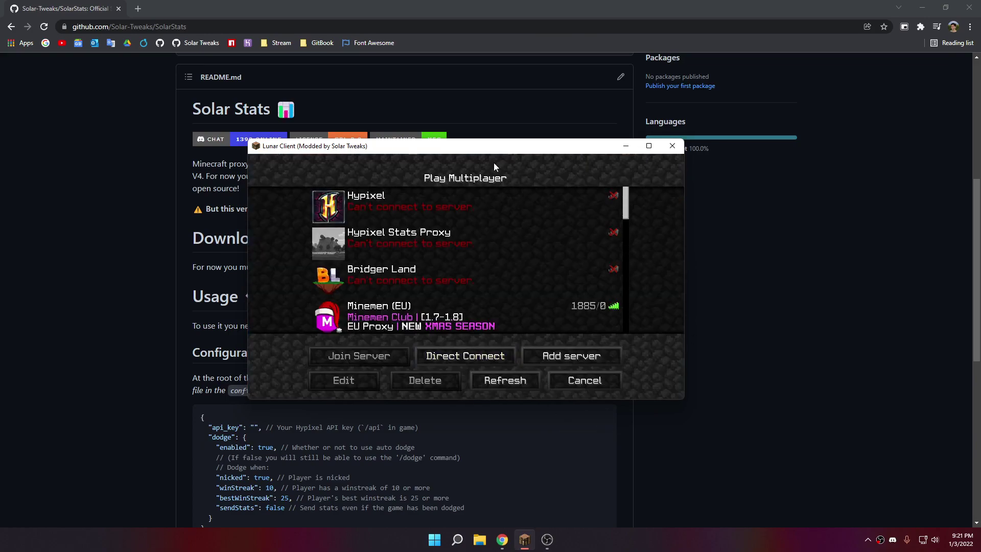
pyautogui.doubleClick(403, 212)
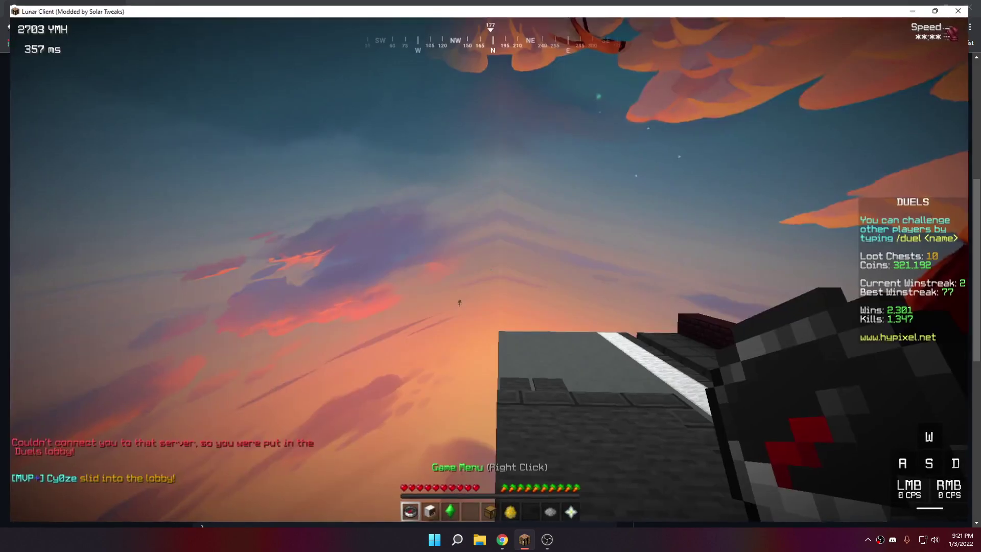
pyautogui.press('w')
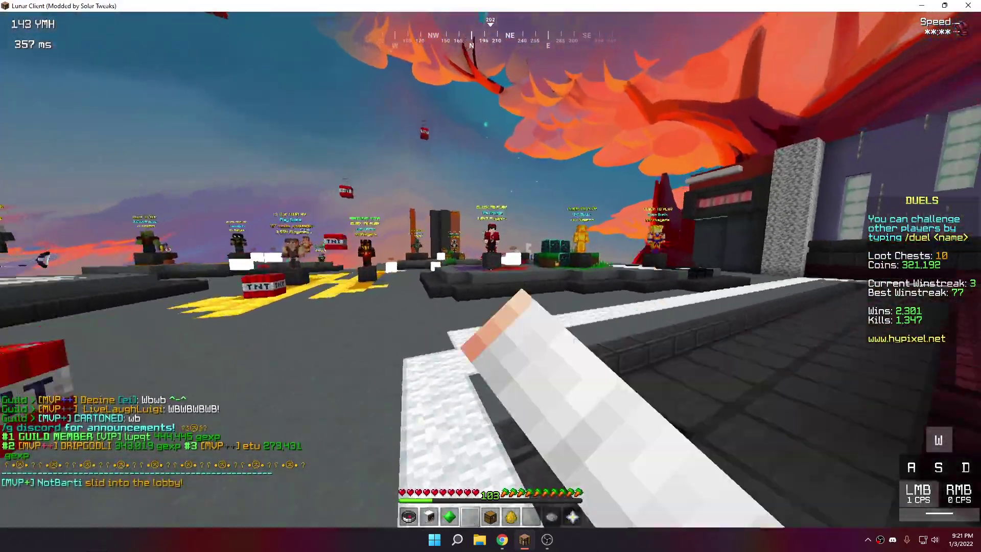
pyautogui.click(491, 276)
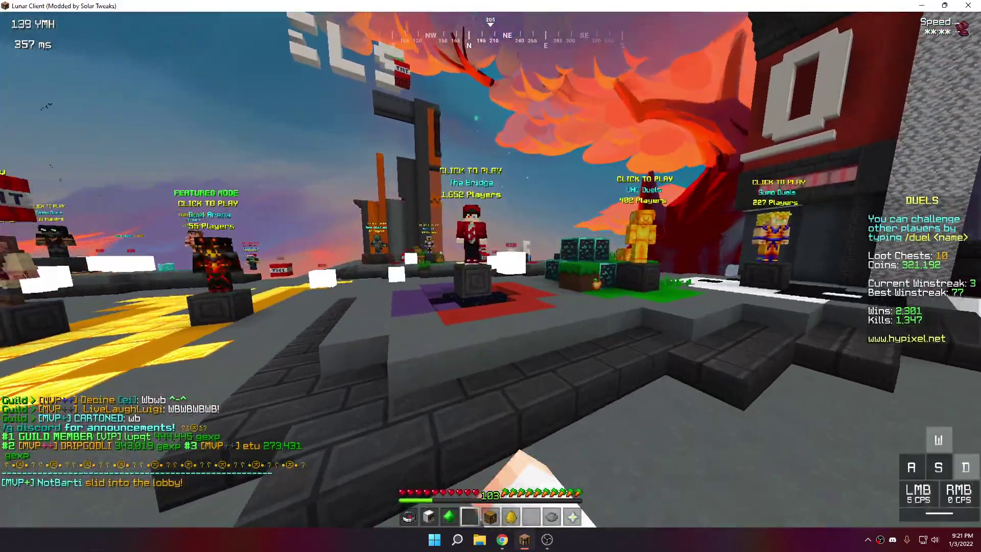
pyautogui.rightClick(490, 276)
pyautogui.click(434, 201)
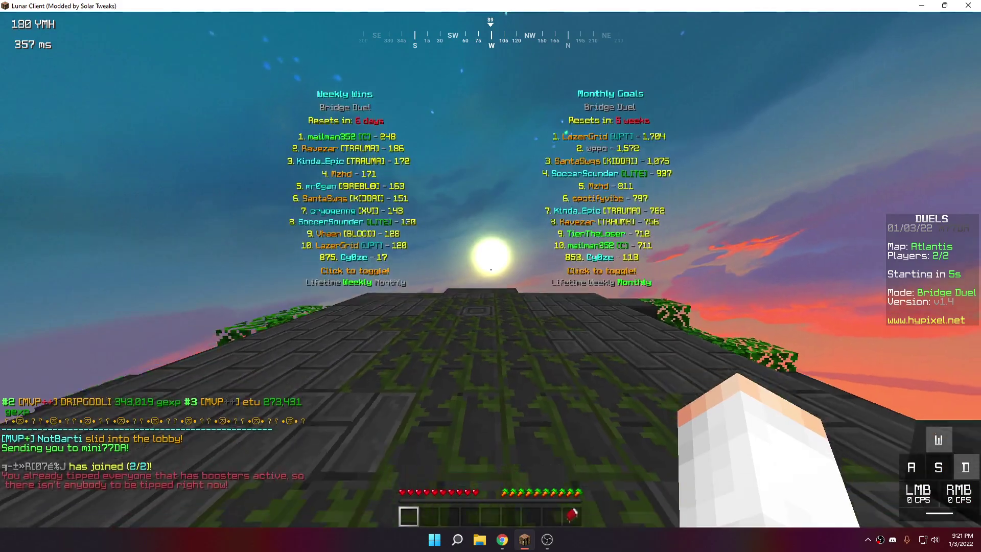
pyautogui.click(490, 276)
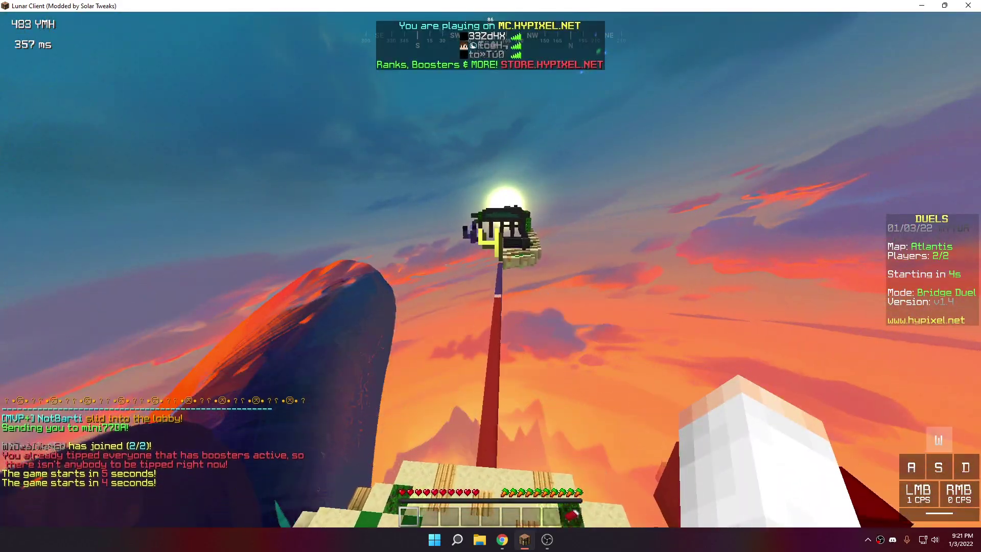
# Leave the Bridge duel for the Duels lobby, walk around, then switch to the SolarStats README.
pyautogui.press('9')
pyautogui.rightClick(491, 269)
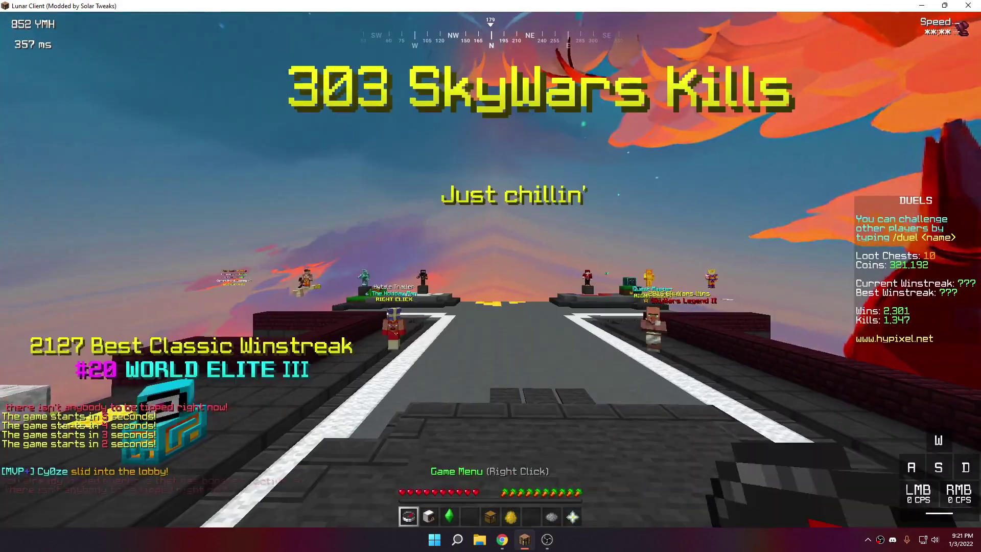
pyautogui.press('9')
pyautogui.press('t')
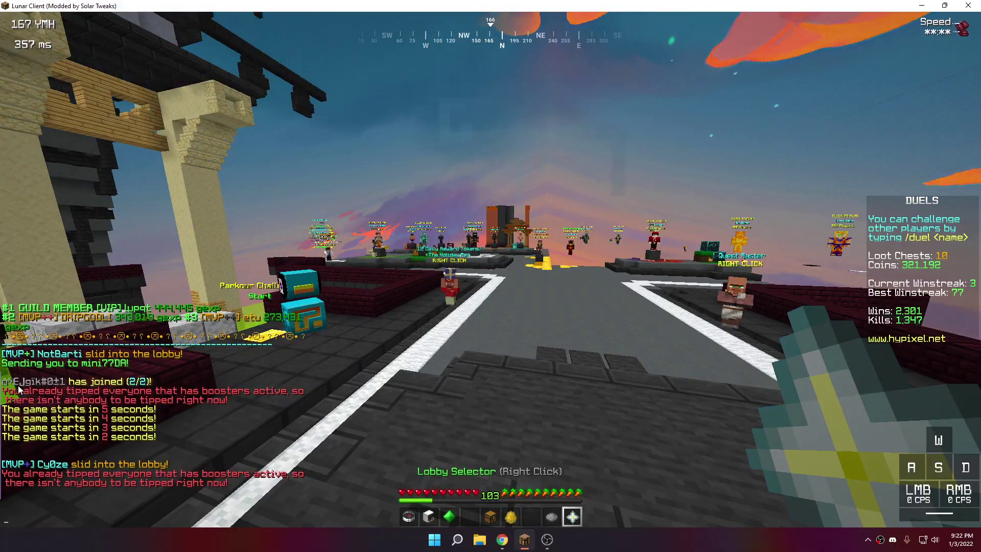
pyautogui.press('Escape')
pyautogui.press('7')
pyautogui.press('w')
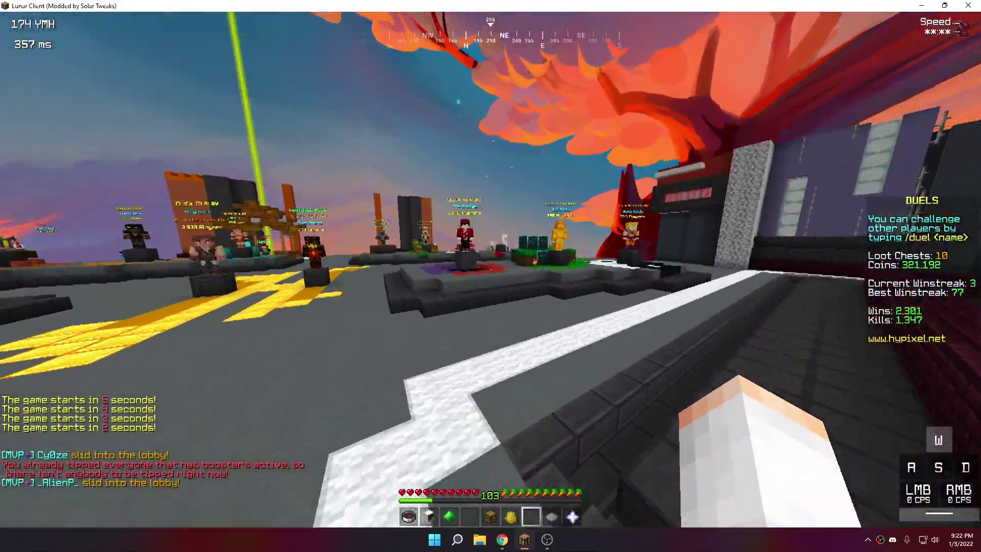
pyautogui.click(490, 276)
pyautogui.click(490, 275)
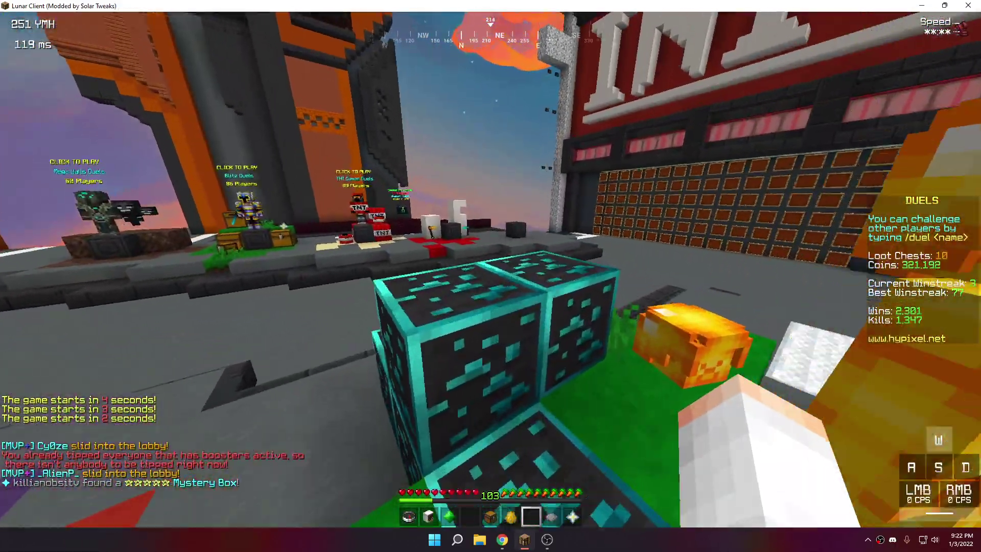
pyautogui.press('d')
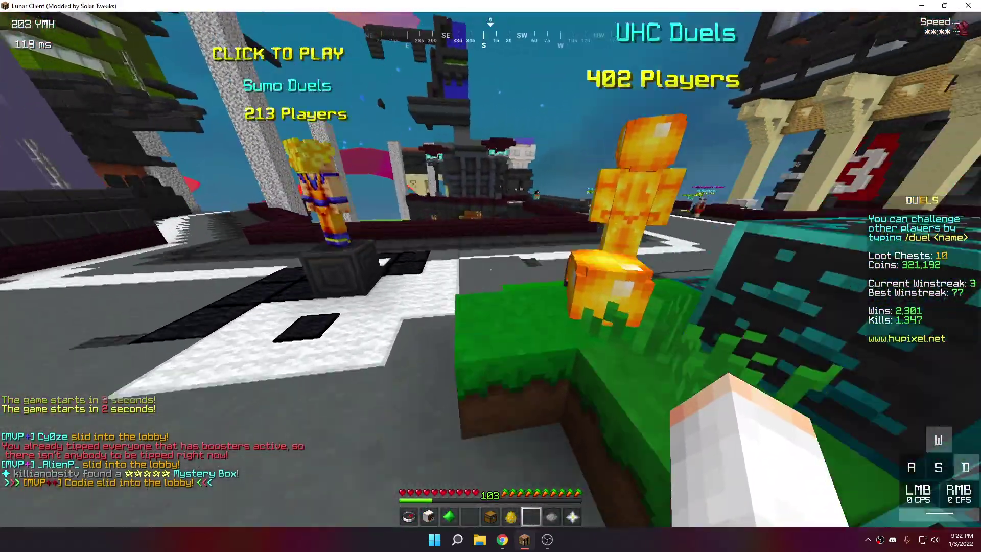
pyautogui.press('Escape')
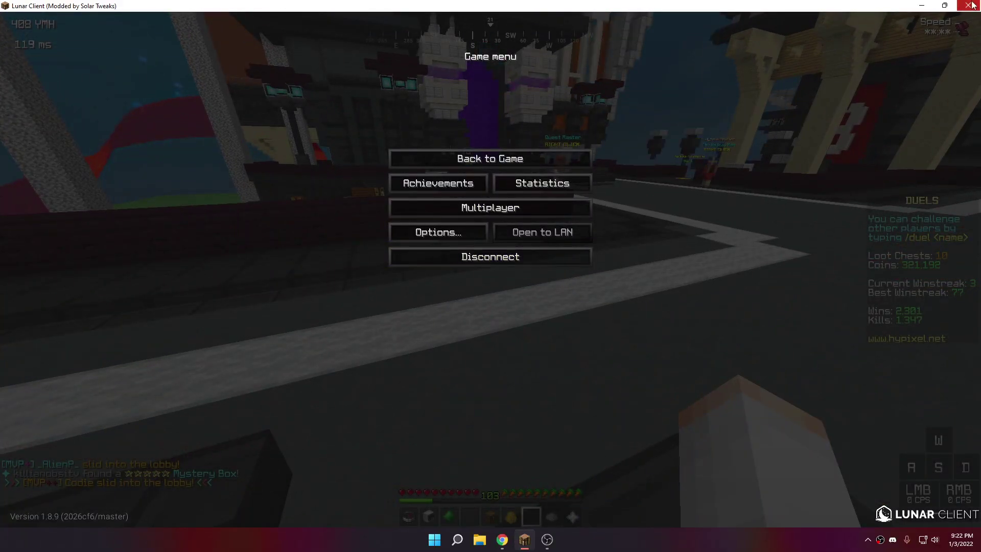
pyautogui.hotkey('alt', 'Tab')
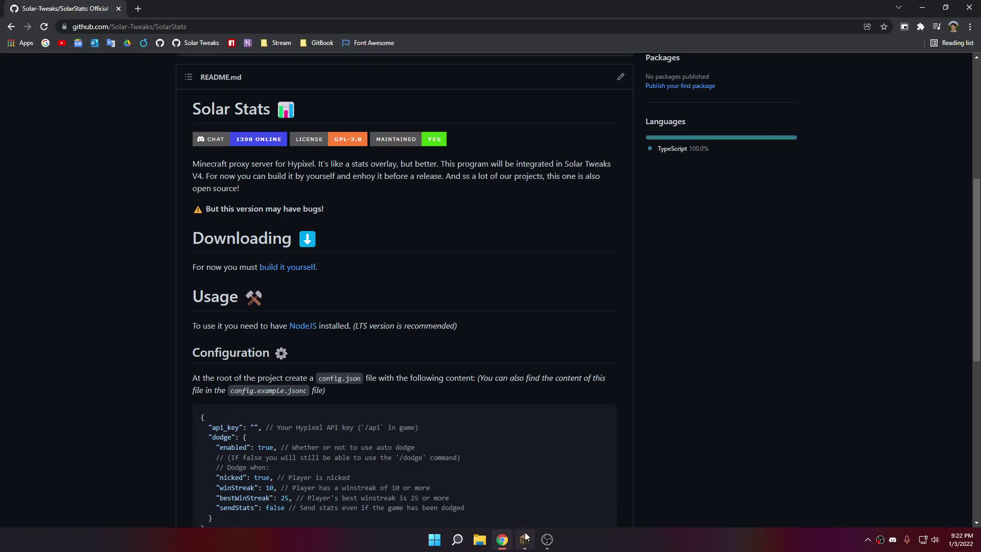
# Disconnect Lunar Client from Hypixel and minimise it.
pyautogui.hotkey('alt', 'Tab')
pyautogui.click(489, 262)
pyautogui.click(923, 5)
# Read through the README's Usage and Building from source sections.
pyautogui.scroll(-3, 338, 235)
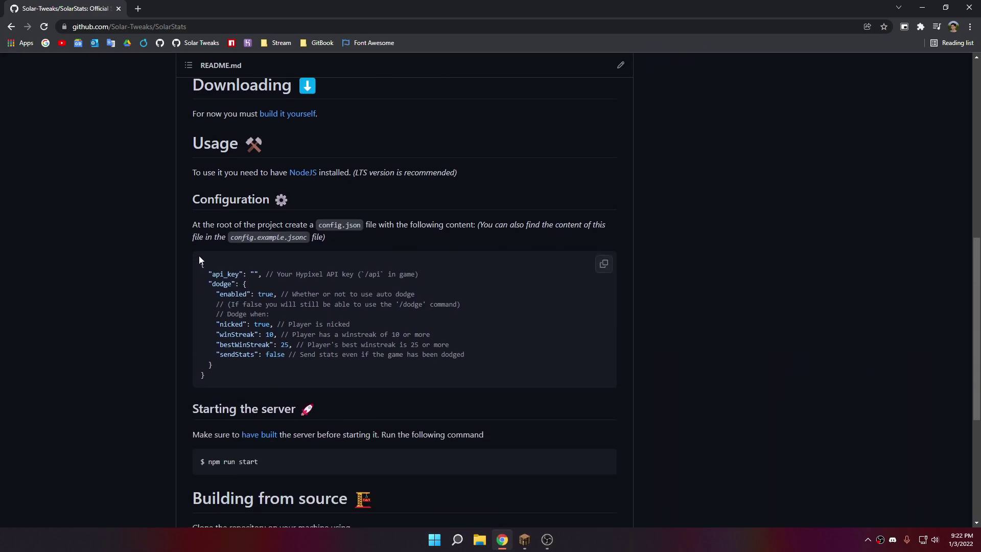
pyautogui.moveTo(266, 146)
pyautogui.mouseDown()
pyautogui.moveTo(194, 147)
pyautogui.moveTo(277, 148)
pyautogui.mouseUp()
pyautogui.scroll(-5, 120, 314)
pyautogui.scroll(7, 125, 378)
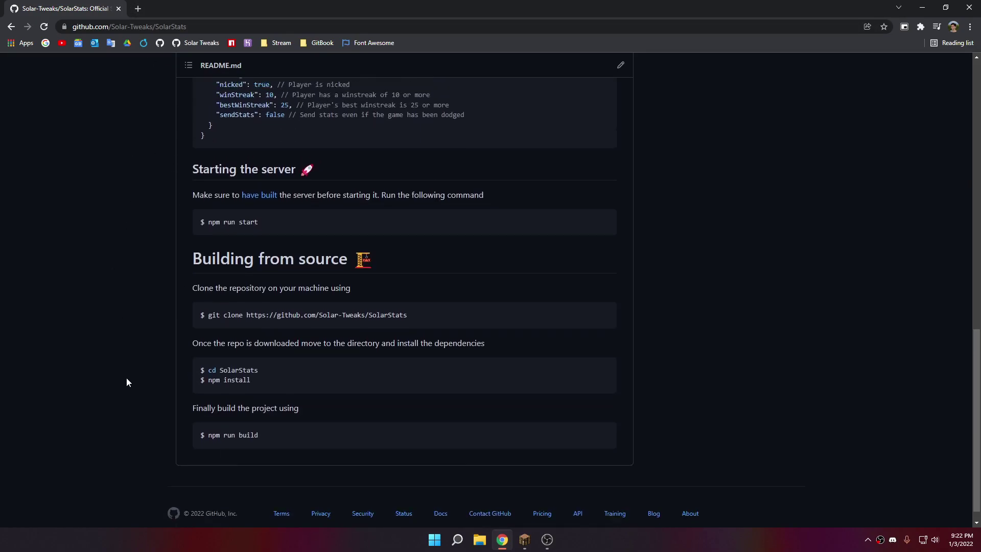
pyautogui.scroll(8, 121, 384)
pyautogui.scroll(-7, 102, 403)
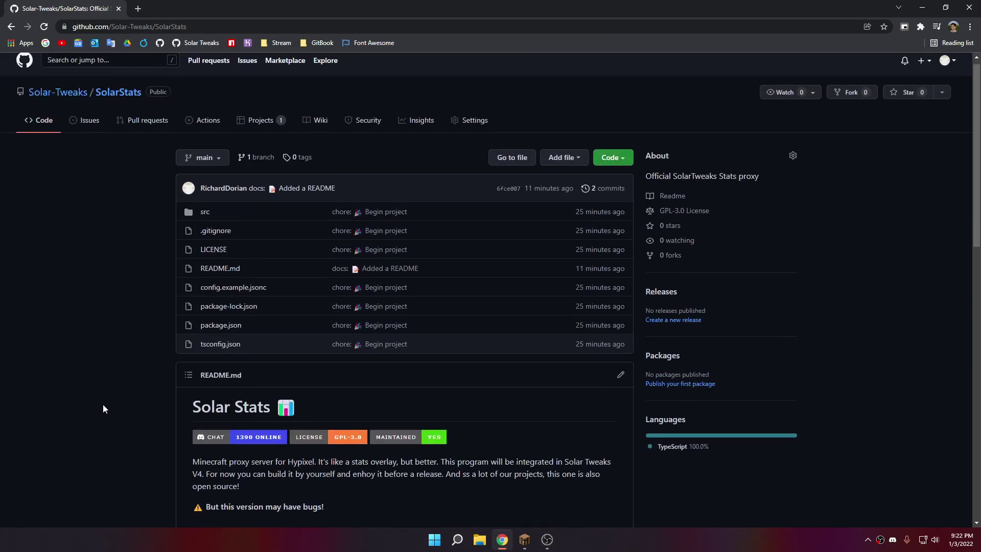
pyautogui.scroll(-5, 90, 397)
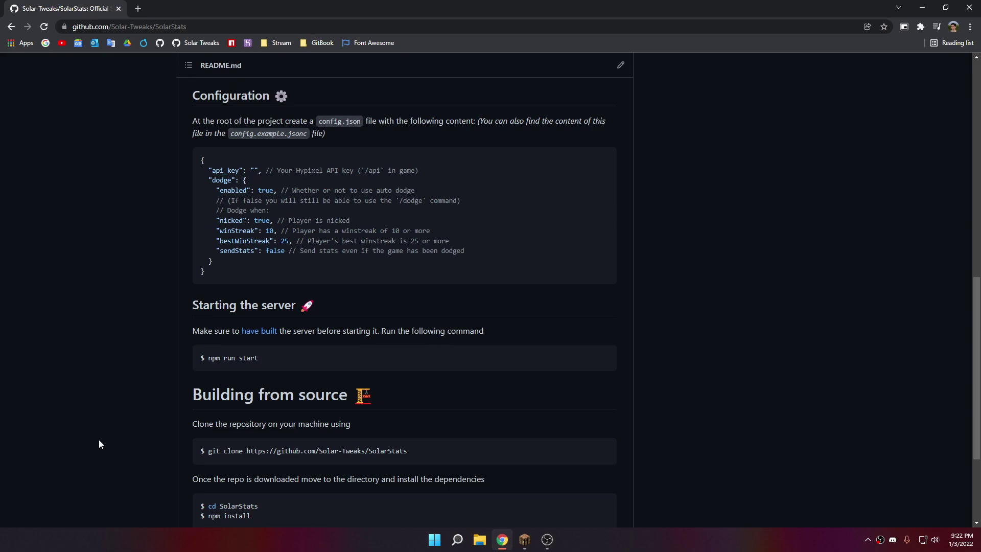
pyautogui.scroll(-1, 130, 356)
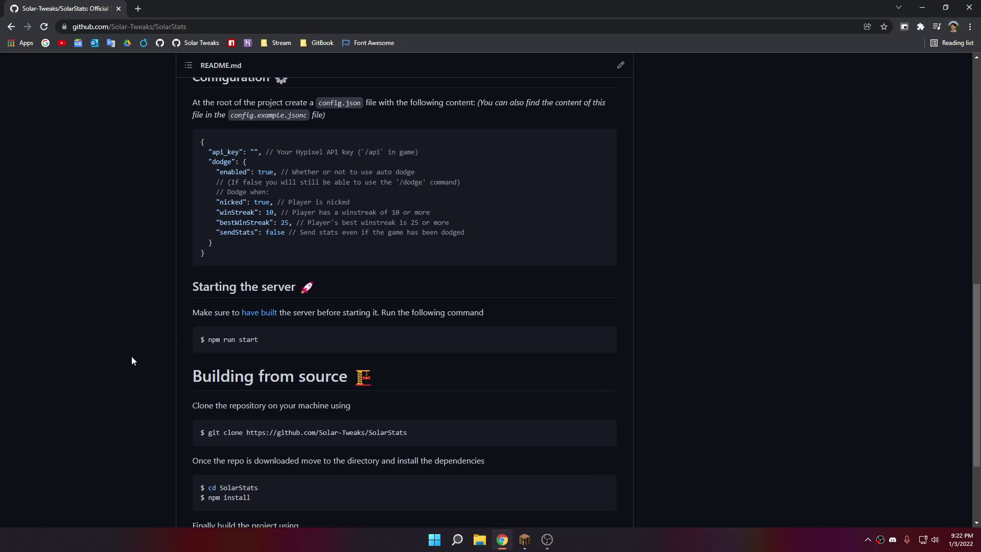
pyautogui.moveTo(191, 351); pyautogui.dragTo(378, 347)
pyautogui.click(387, 351)
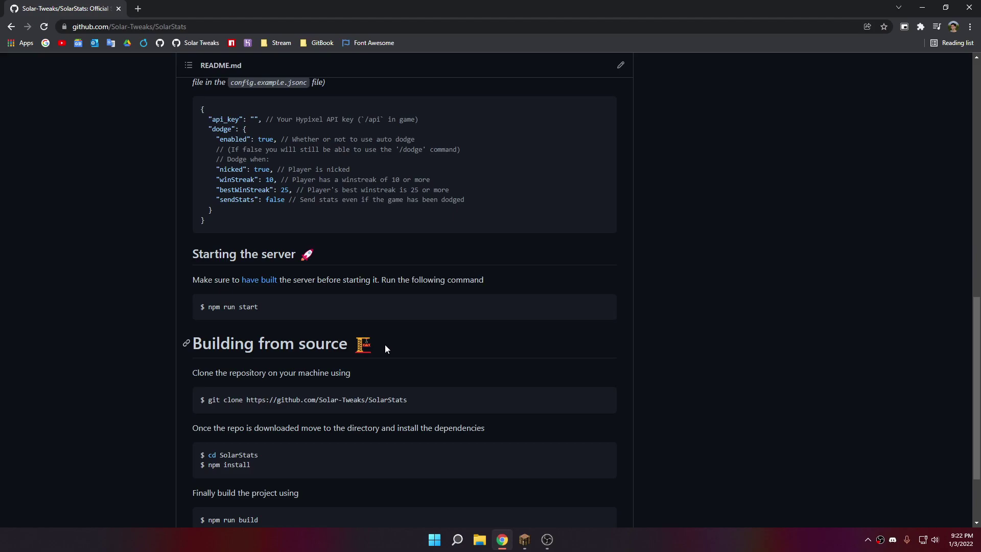
pyautogui.scroll(-2, 381, 368)
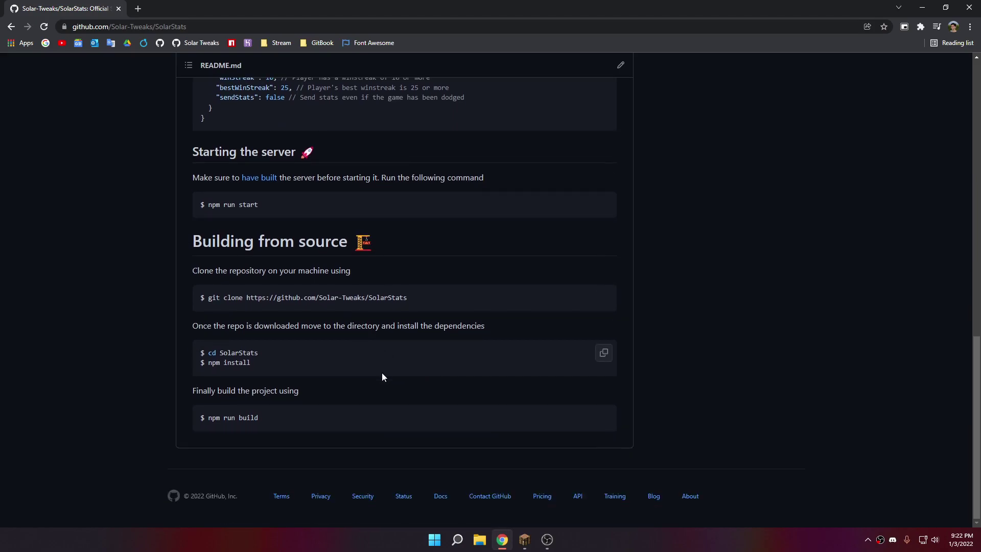
pyautogui.scroll(3, 353, 419)
pyautogui.scroll(6, 343, 433)
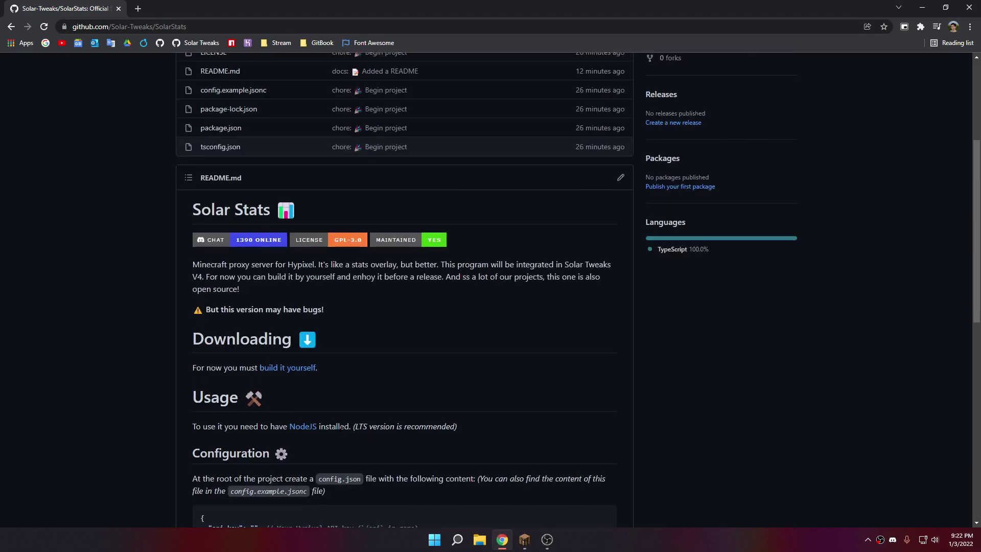
pyautogui.scroll(-5, 341, 427)
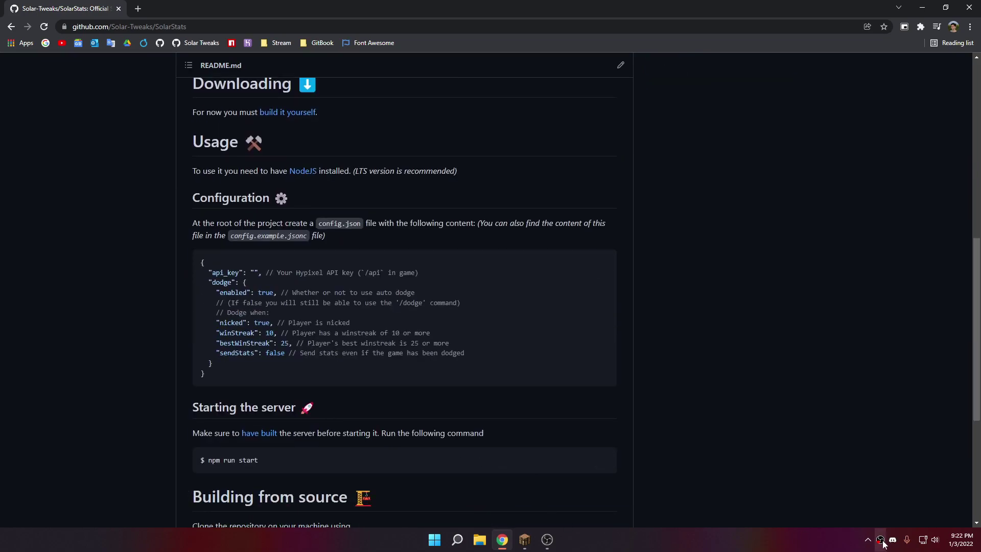
pyautogui.scroll(3, 338, 384)
pyautogui.scroll(-6, 328, 381)
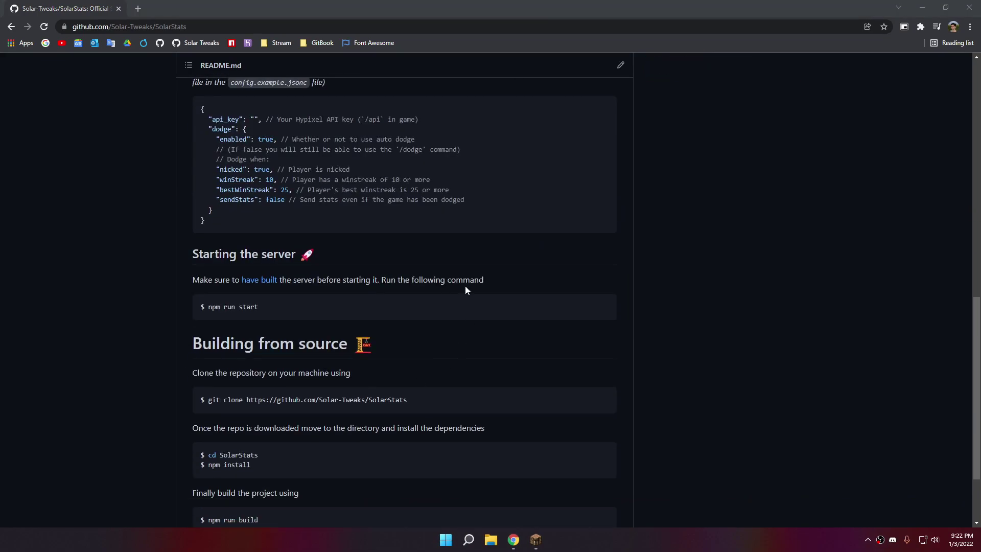
pyautogui.scroll(-2, 465, 290)
pyautogui.scroll(10, 299, 397)
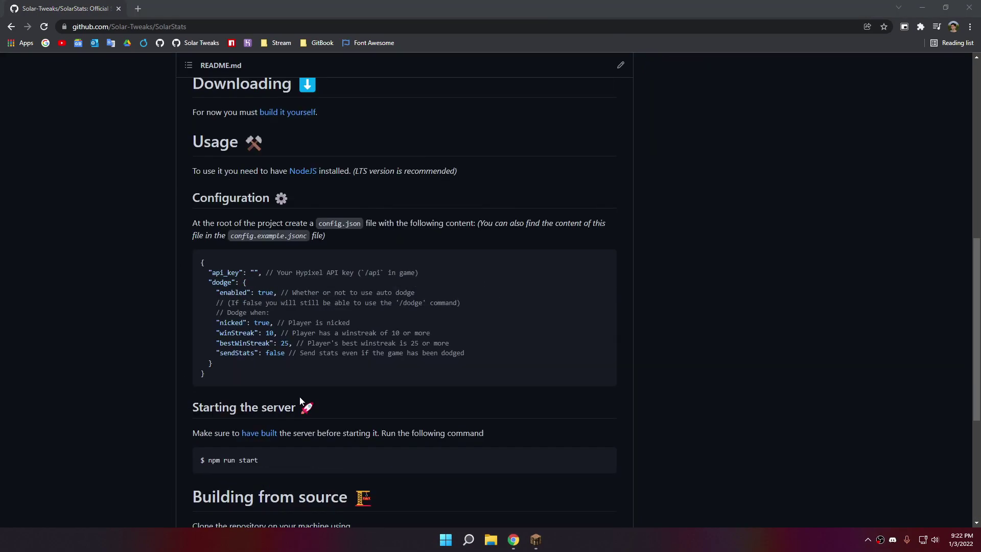
pyautogui.scroll(-10, 285, 389)
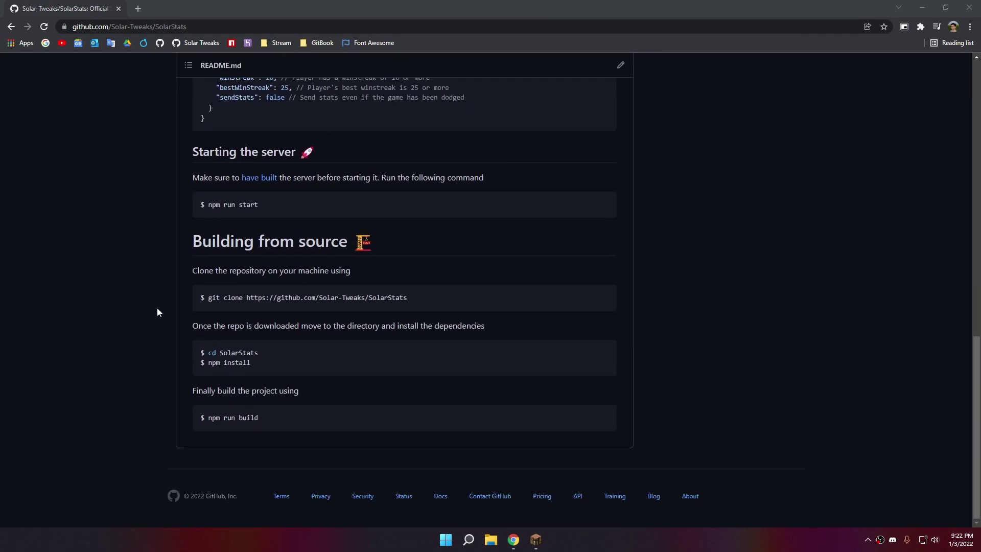
# Copy the git clone command line from the README.
pyautogui.tripleClick(194, 241)
pyautogui.click(409, 358)
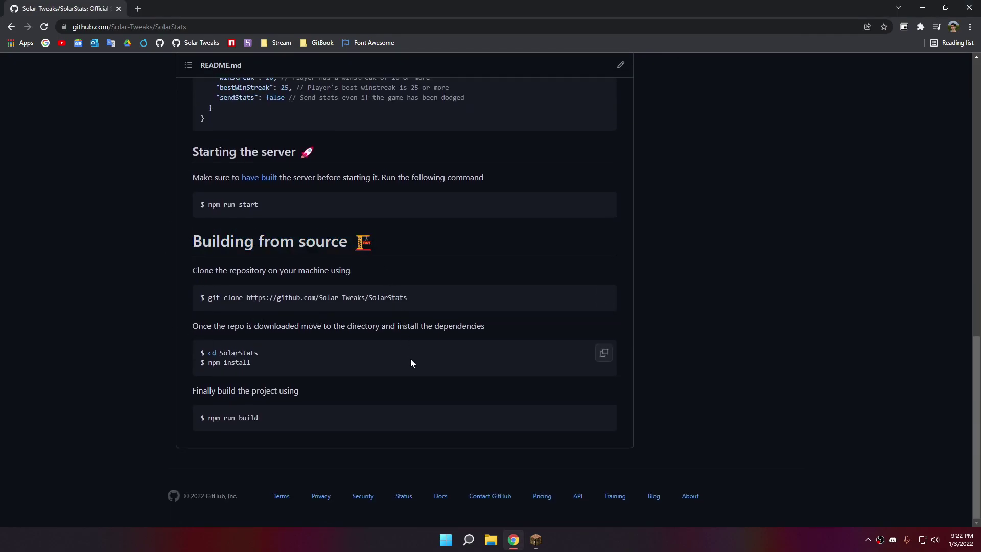
pyautogui.moveTo(207, 298)
pyautogui.mouseDown()
pyautogui.moveTo(410, 298)
pyautogui.moveTo(209, 304)
pyautogui.mouseUp()
pyautogui.rightClick(231, 300)
pyautogui.click(255, 306)
# Open Windows Terminal from the desktop's context menu.
pyautogui.press('super+d')
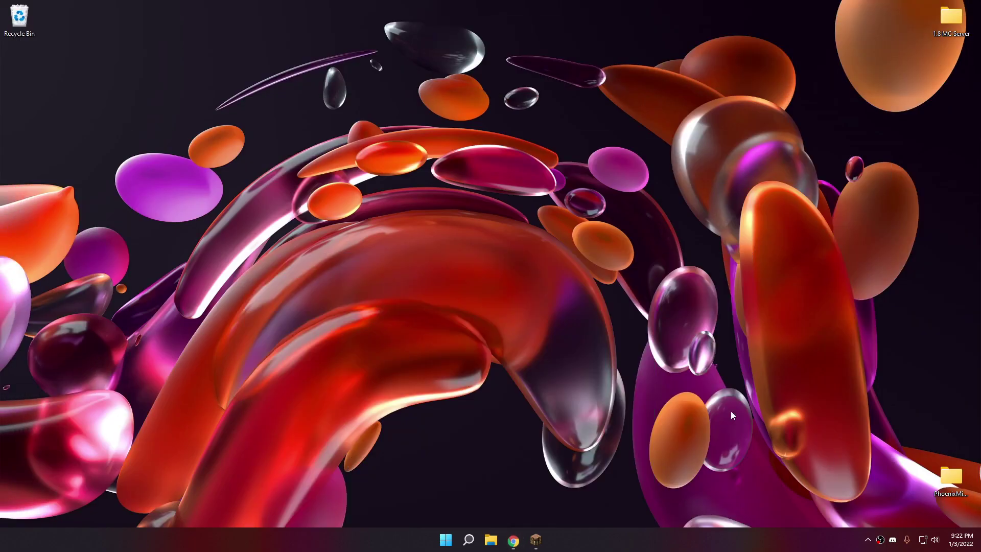
pyautogui.rightClick(443, 243)
pyautogui.click(504, 397)
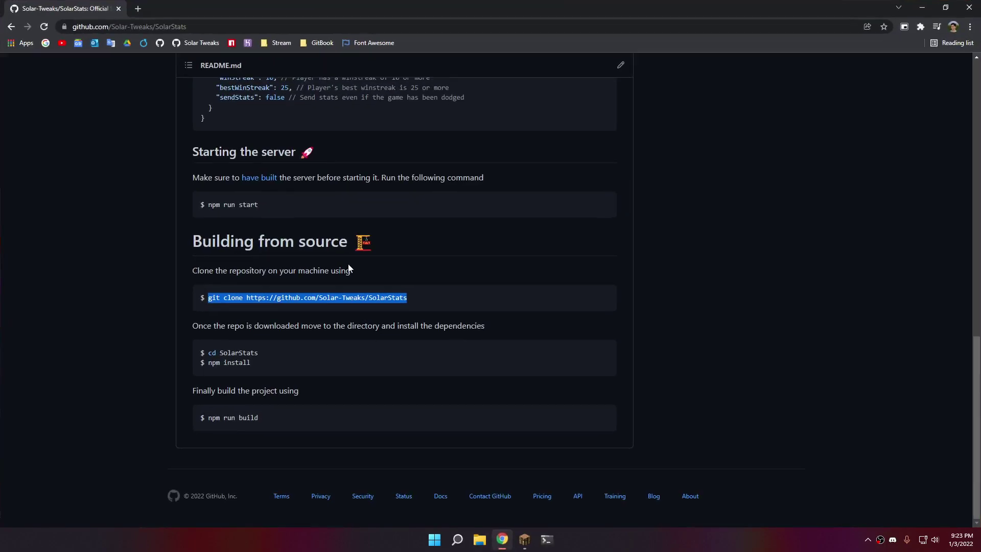
# Search the web for 'GIT' in a new tab and open the git-scm.com result.
pyautogui.click(142, 10)
pyautogui.write('GIT')
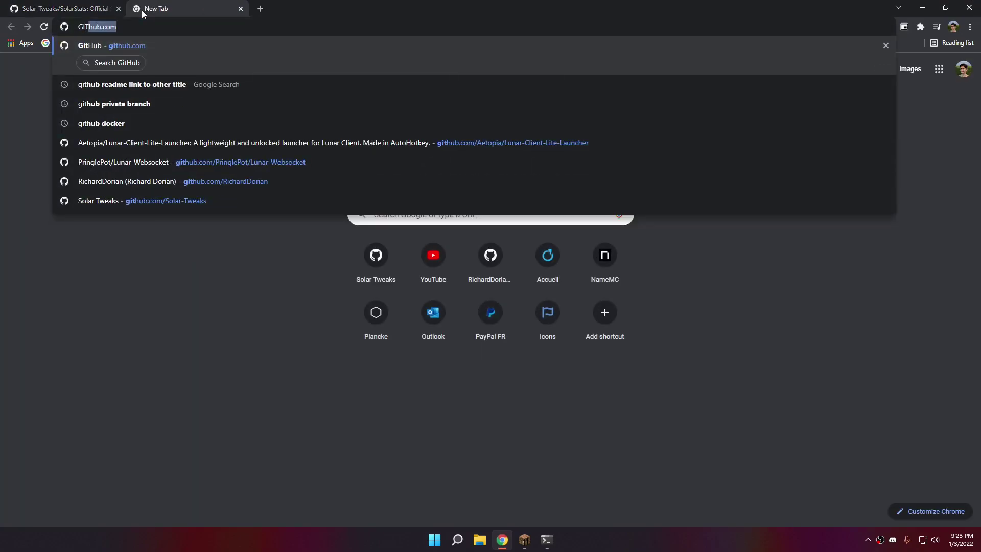
pyautogui.press('Return')
pyautogui.click(97, 200)
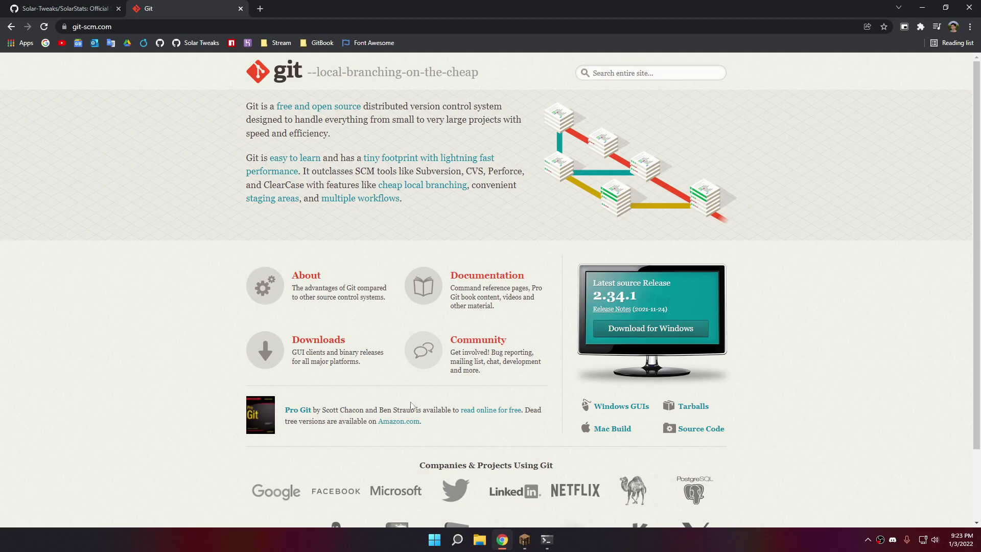
# Go to git-scm.com's Windows download page, then return to the PowerShell window.
pyautogui.scroll(-2, 217, 334)
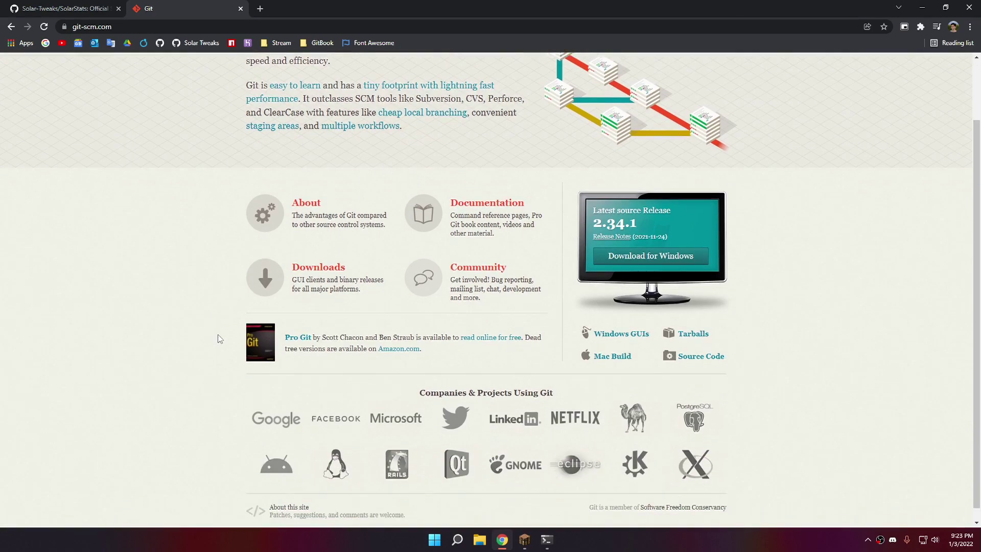
pyautogui.moveTo(239, 416); pyautogui.dragTo(742, 448)
pyautogui.click(744, 450)
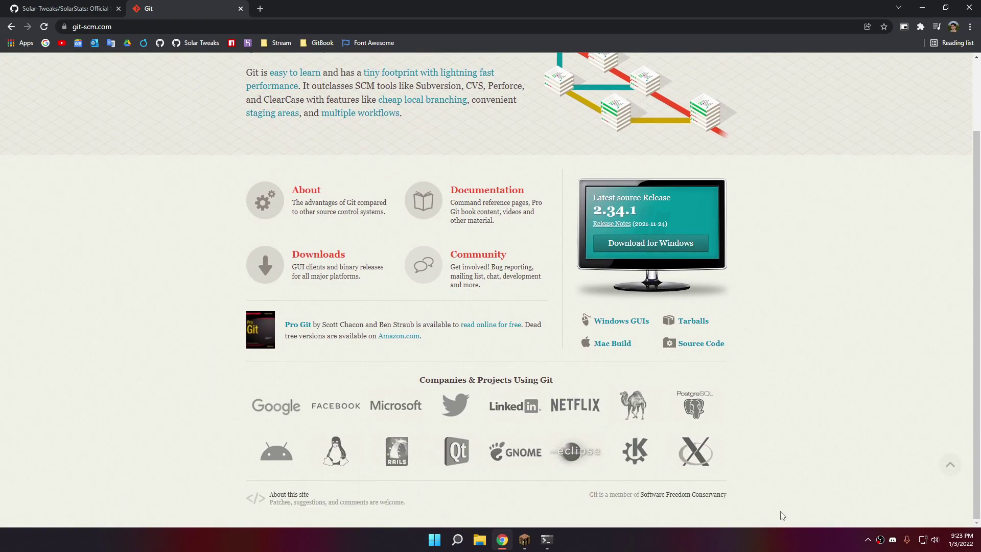
pyautogui.scroll(2, 919, 478)
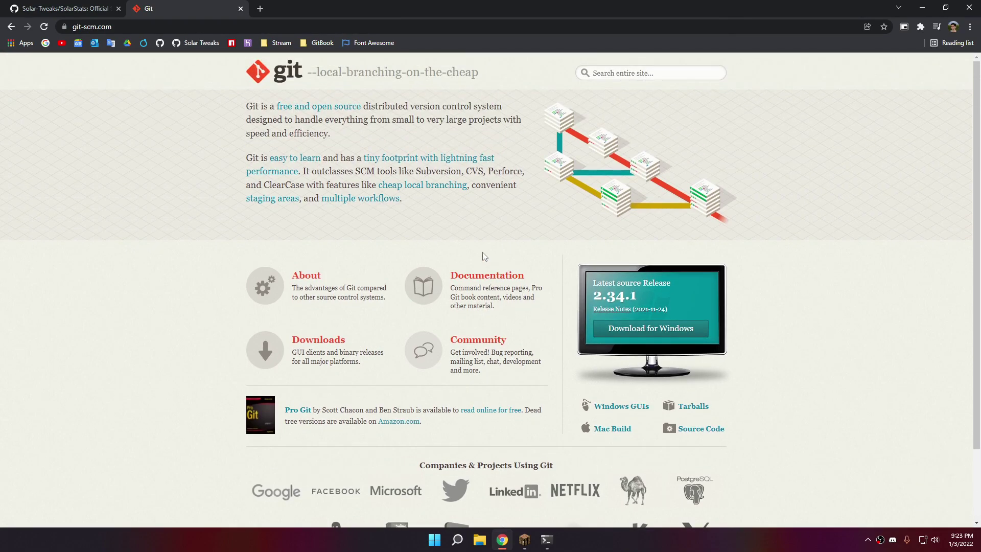
pyautogui.moveTo(245, 108); pyautogui.dragTo(391, 141)
pyautogui.scroll(-2, 153, 265)
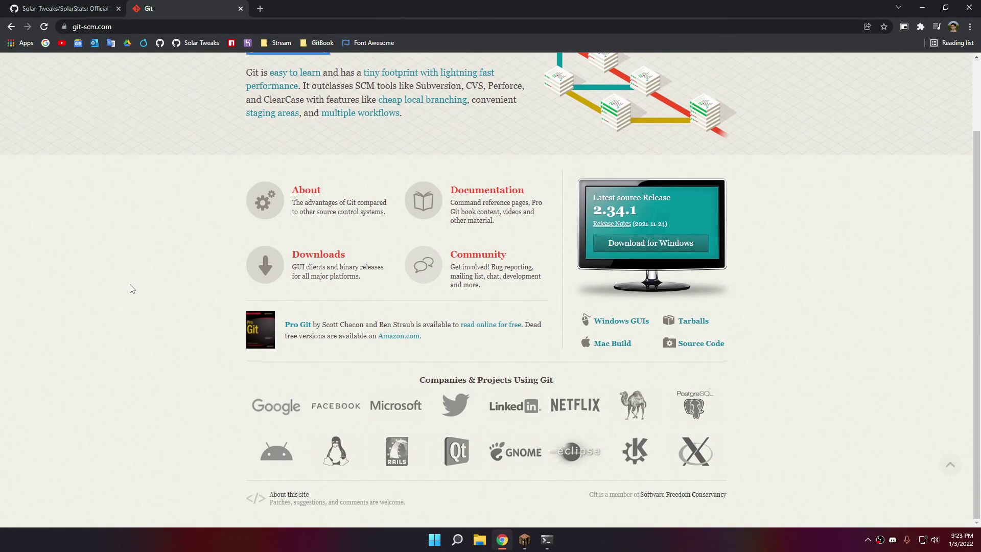
pyautogui.click(280, 263)
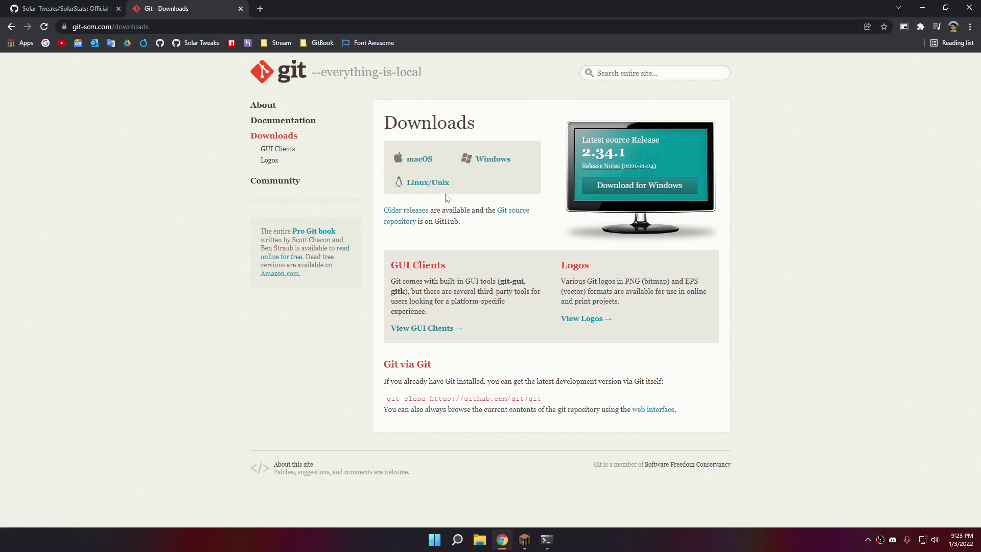
pyautogui.click(508, 160)
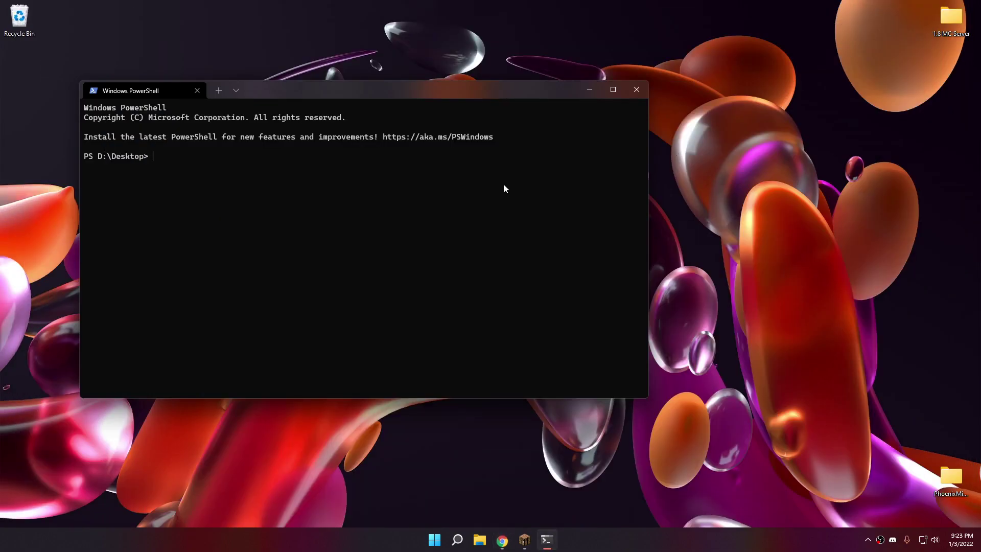
pyautogui.moveTo(449, 80)
pyautogui.mouseDown()
pyautogui.moveTo(449, 90)
pyautogui.moveTo(449, 81)
pyautogui.moveTo(517, 83)
pyautogui.mouseUp()
# Paste and run the SolarStats git clone command in PowerShell.
pyautogui.hotkey('ctrl', 'v')
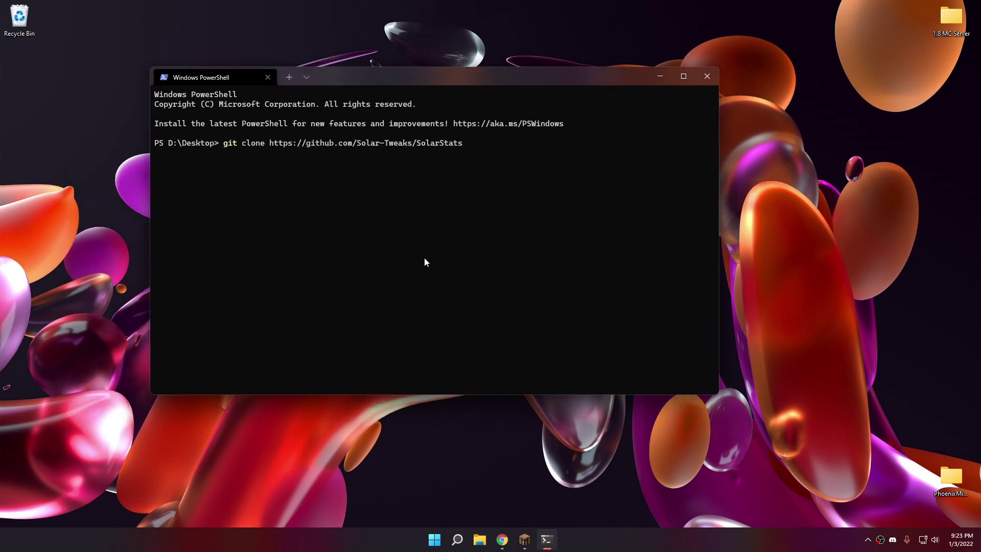
pyautogui.press('Return')
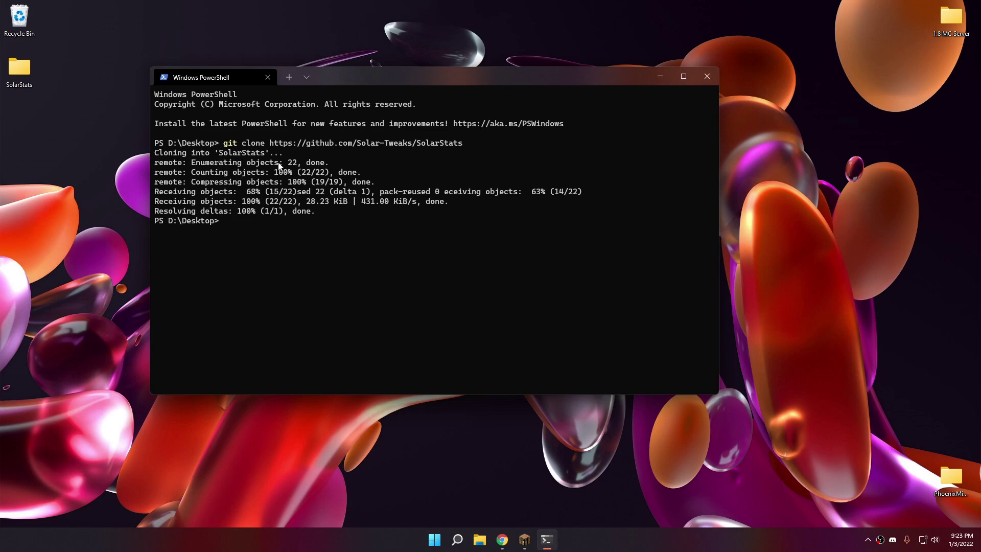
pyautogui.moveTo(19, 66); pyautogui.dragTo(944, 366)
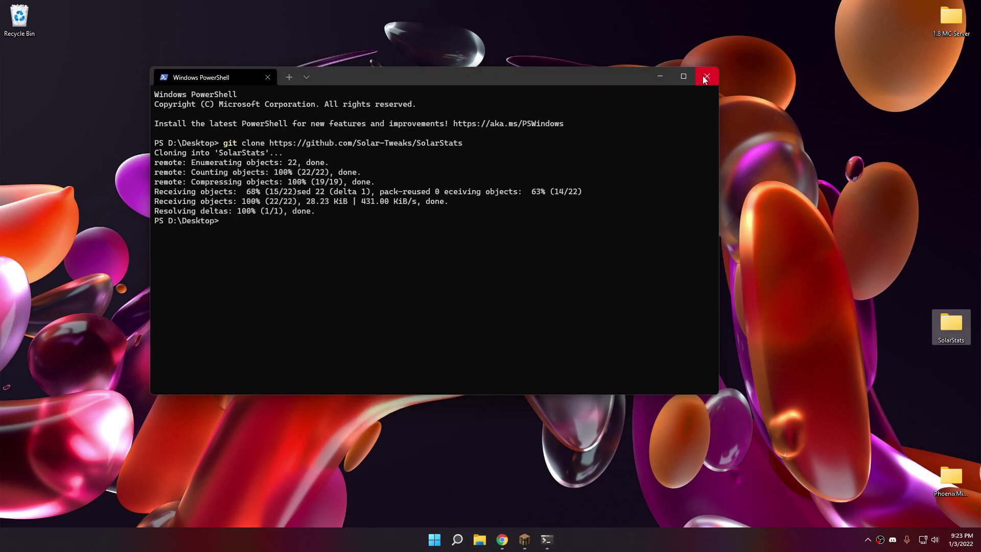
# Enter the cloned folder with cd SolarStats.
pyautogui.click(532, 240)
pyautogui.write('cd S')
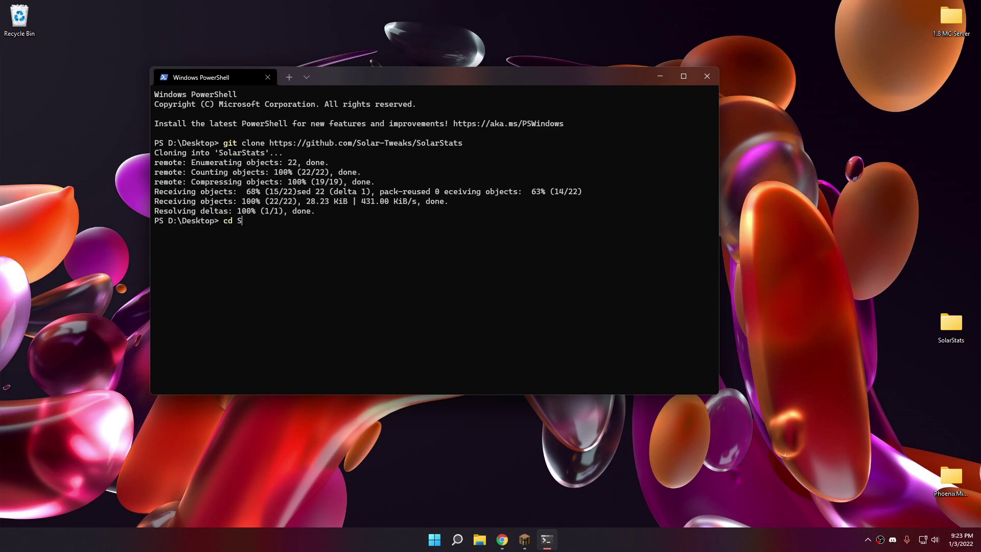
pyautogui.write('s')
pyautogui.press('Return')
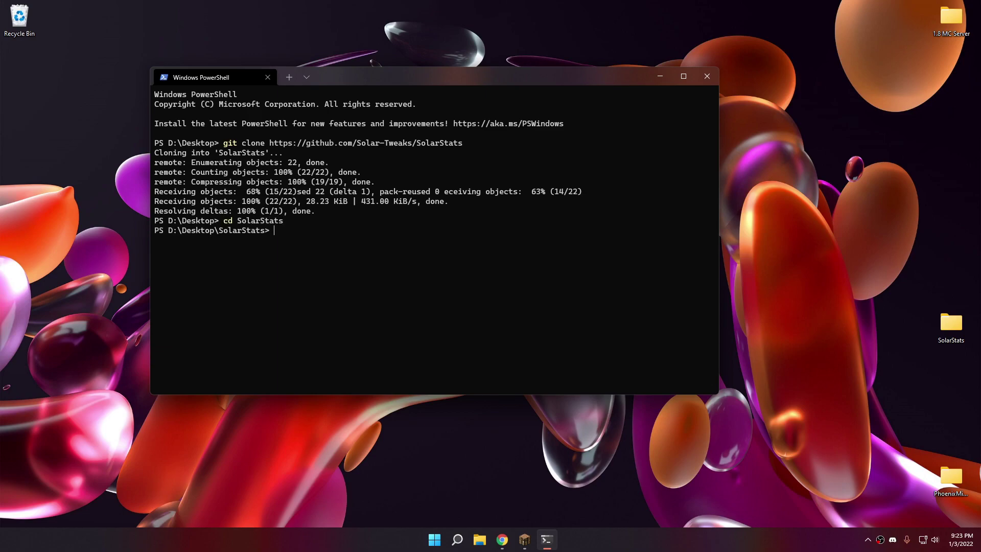
# Find the README line stating that NodeJS is required.
pyautogui.click(502, 539)
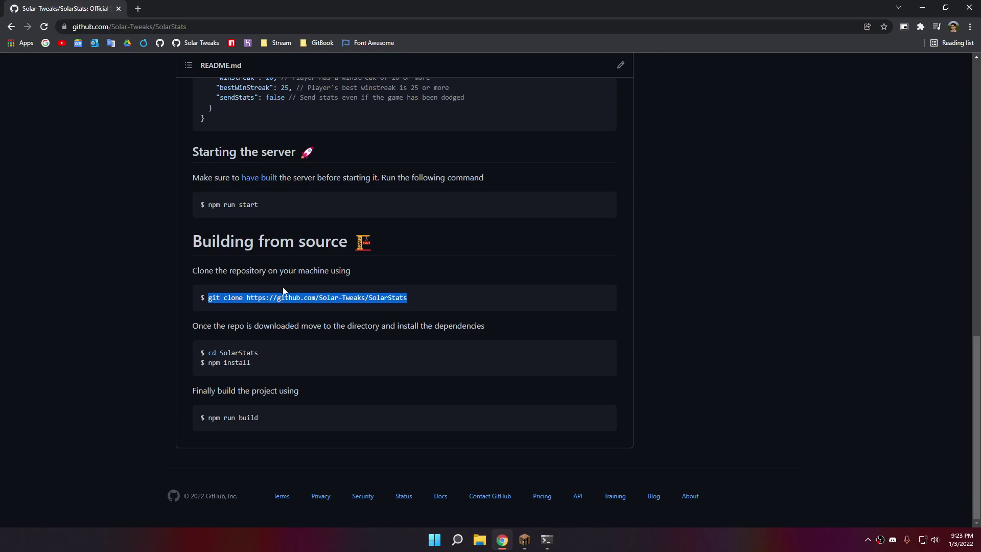
pyautogui.click(280, 292)
pyautogui.scroll(7, 228, 349)
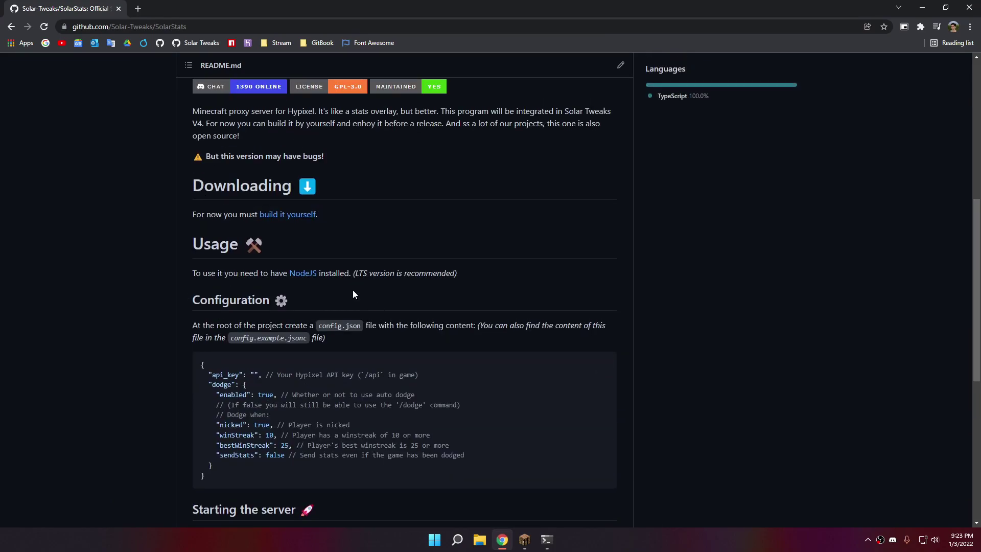
pyautogui.moveTo(457, 276); pyautogui.dragTo(189, 280)
pyautogui.click(464, 278)
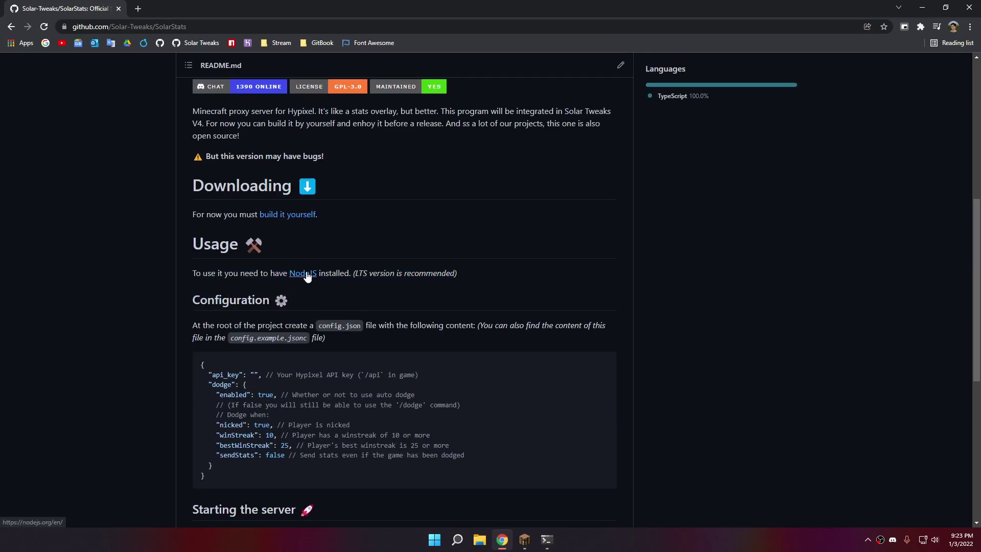
pyautogui.click(922, 7)
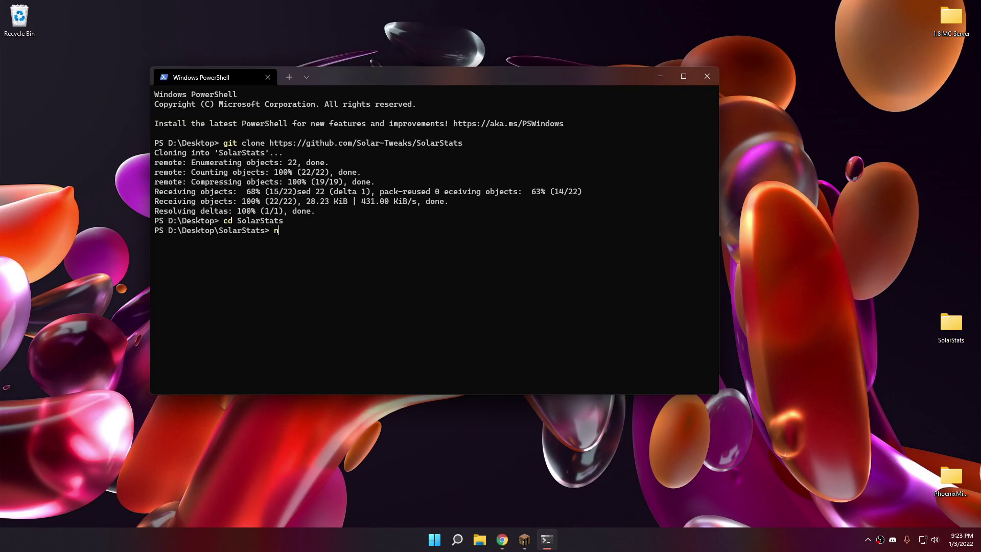
pyautogui.hotkey('alt', 'Tab')
# Open the Node.js site and confirm installed Node v16.13.1 matches the 16.13.1 LTS.
pyautogui.middleClick(309, 274)
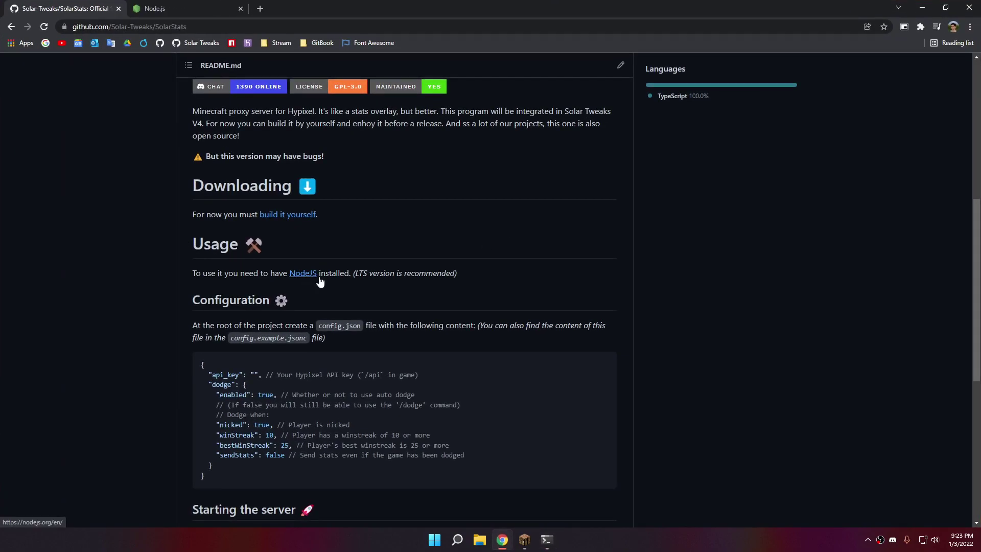
pyautogui.click(204, 7)
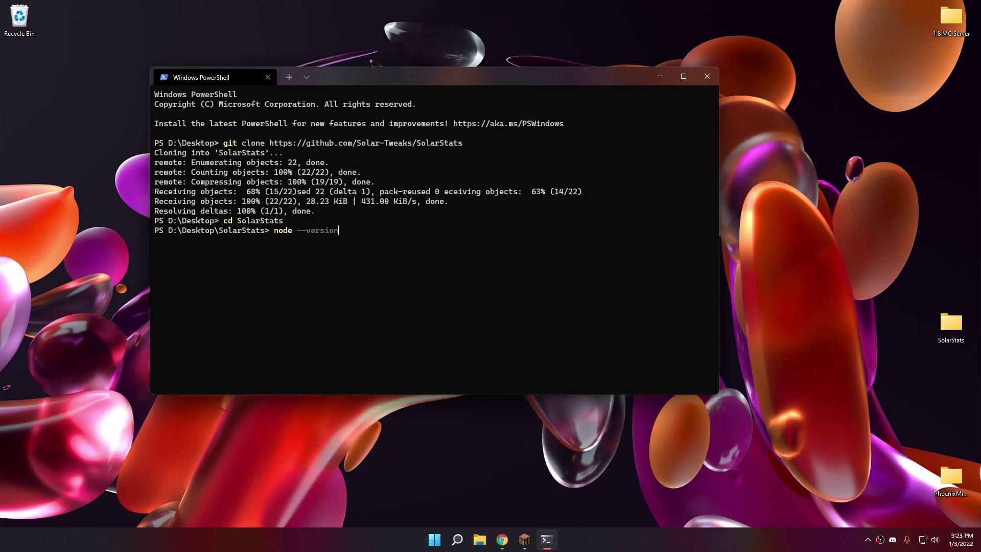
pyautogui.press('Return')
pyautogui.hotkey('alt', 'Tab')
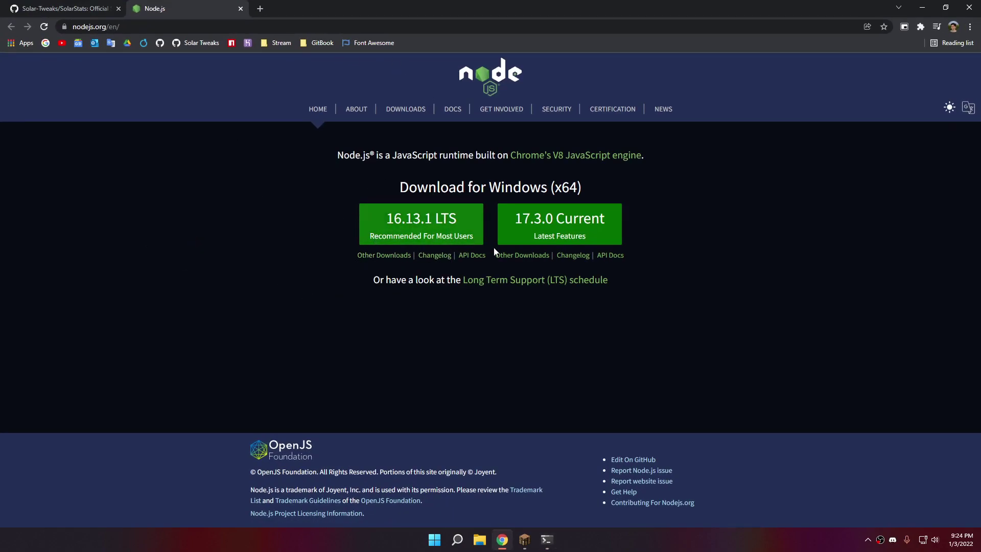
# Copy the npm install command from the README and run it in PowerShell.
pyautogui.click(239, 9)
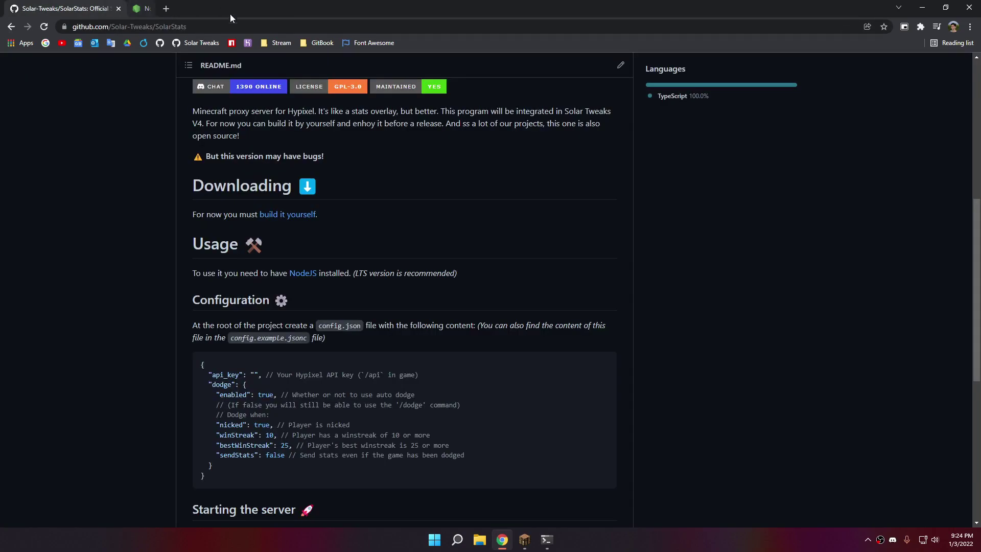
pyautogui.scroll(-7, 155, 273)
pyautogui.doubleClick(223, 241)
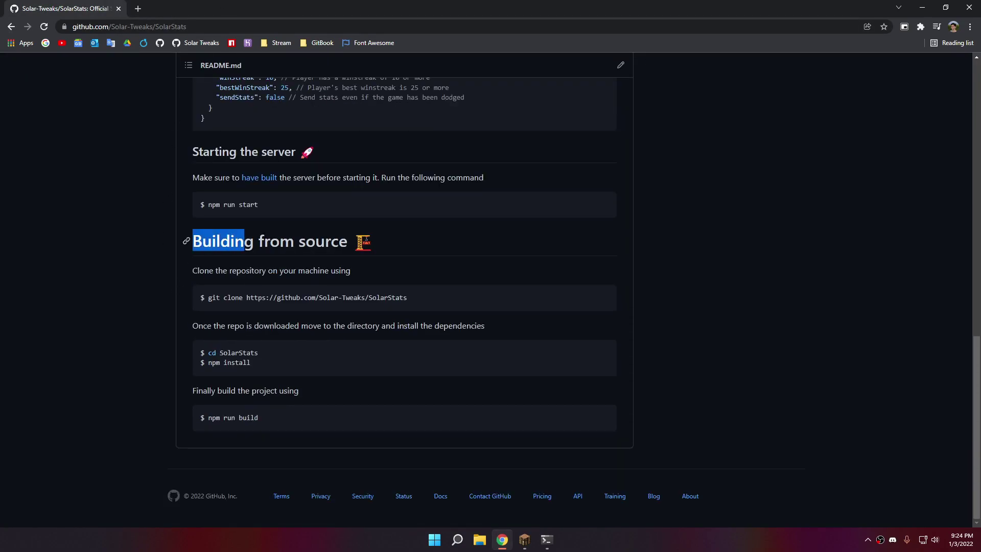
pyautogui.click(357, 278)
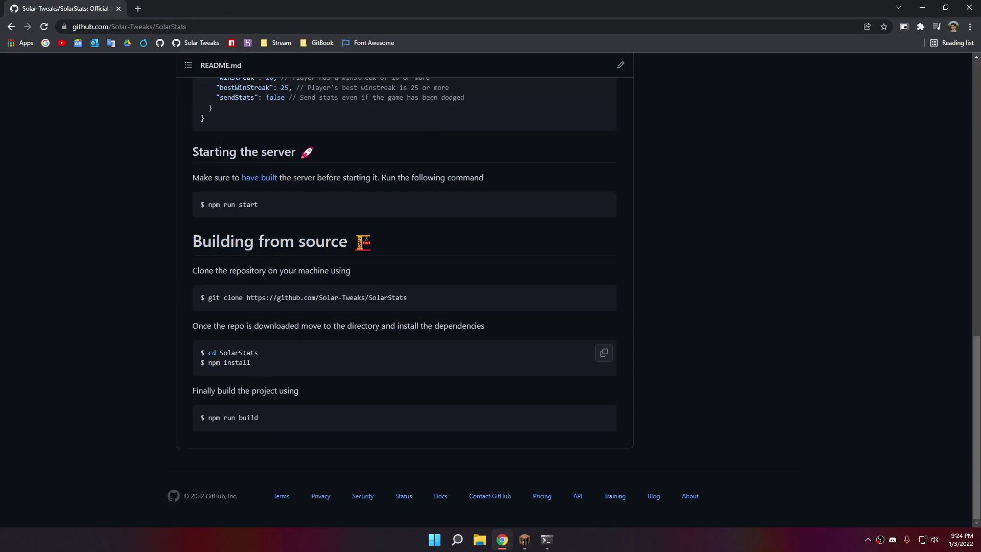
pyautogui.moveTo(209, 363); pyautogui.dragTo(250, 364)
pyautogui.rightClick(227, 363)
pyautogui.click(250, 369)
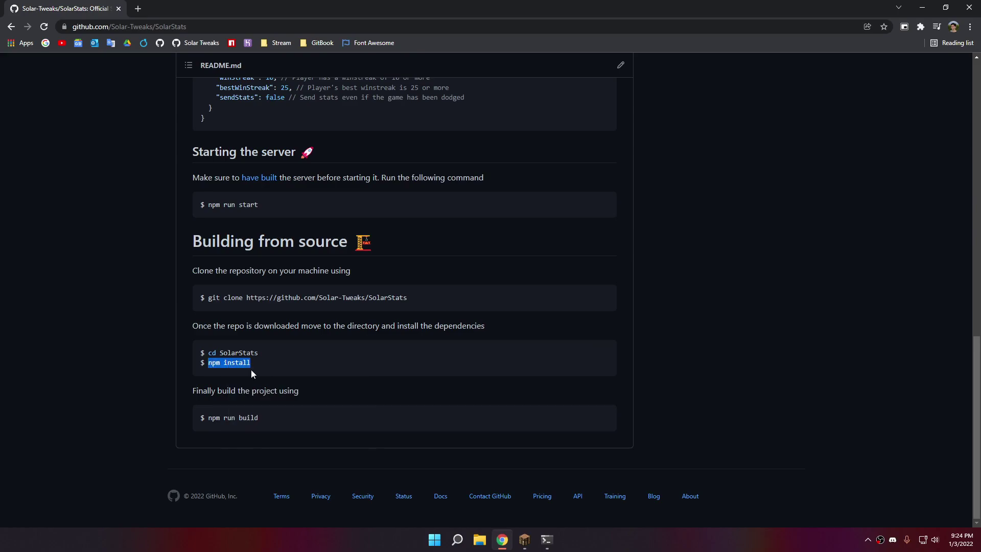
pyautogui.hotkey('alt', 'Tab')
pyautogui.hotkey('ctrl', 'v')
pyautogui.press('Return')
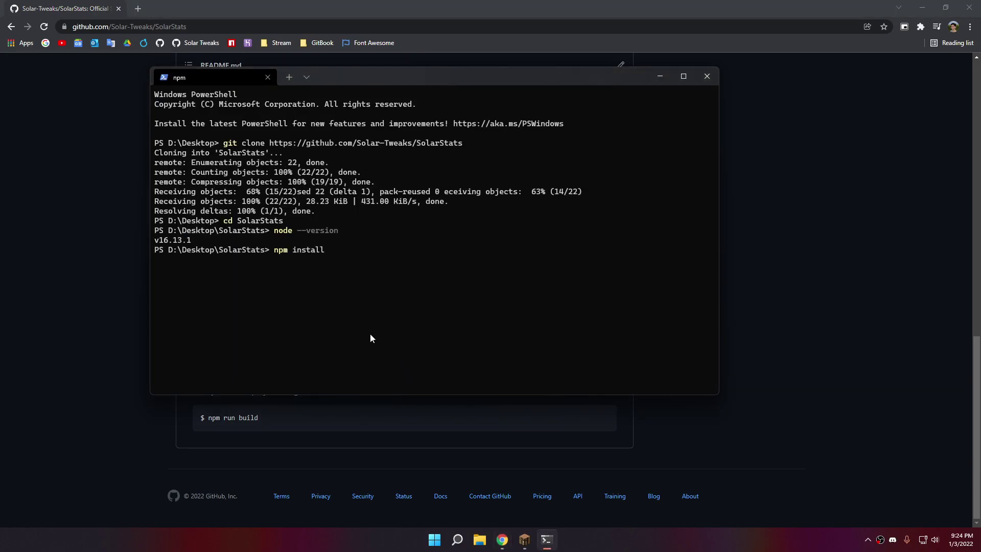
# Copy npm run build from the README and run it to compile the project with tsc.
pyautogui.moveTo(423, 76); pyautogui.dragTo(554, 74)
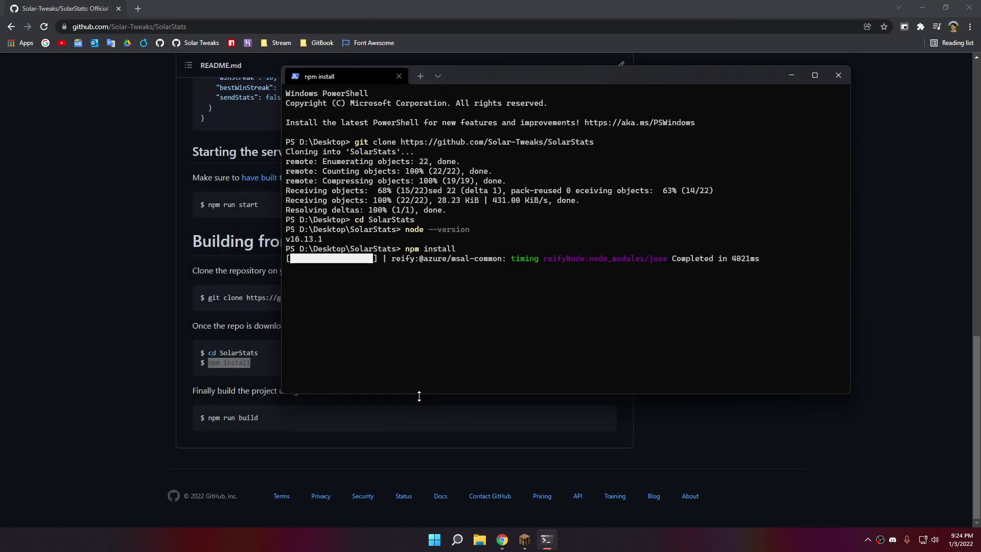
pyautogui.moveTo(419, 393); pyautogui.dragTo(384, 462)
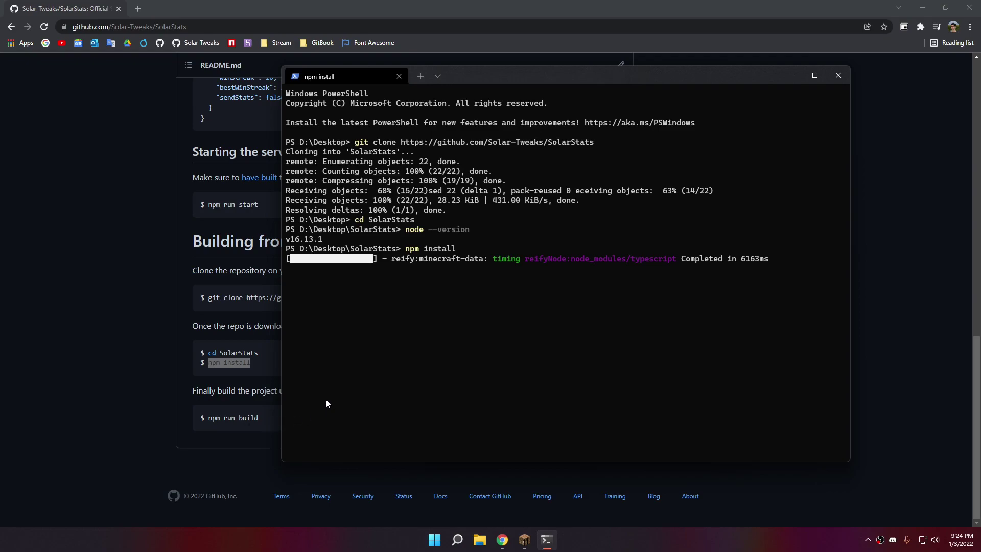
pyautogui.click(241, 455)
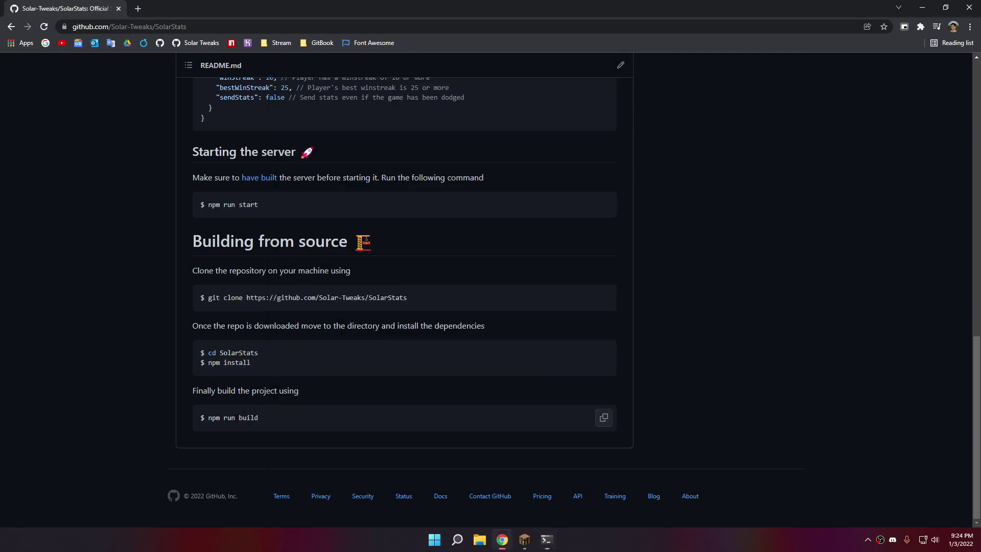
pyautogui.moveTo(208, 417); pyautogui.dragTo(280, 423)
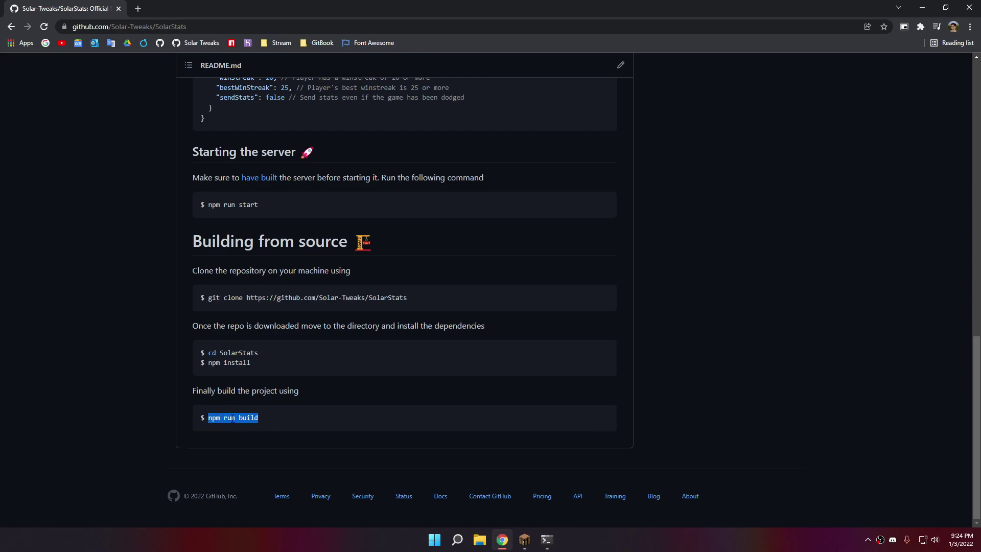
pyautogui.rightClick(232, 418)
pyautogui.click(263, 429)
pyautogui.click(381, 403)
pyautogui.click(921, 7)
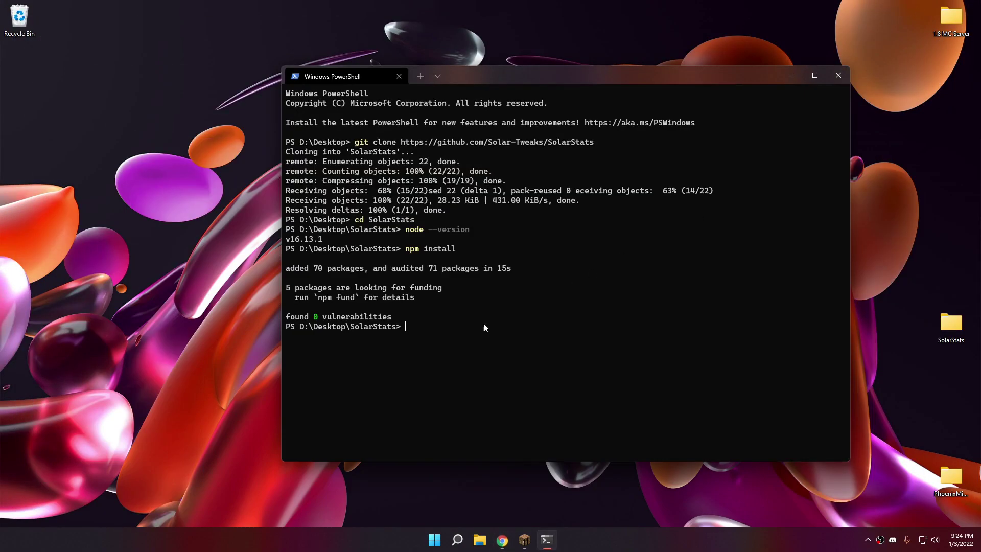
pyautogui.hotkey('ctrl', 'v')
pyautogui.press('Return')
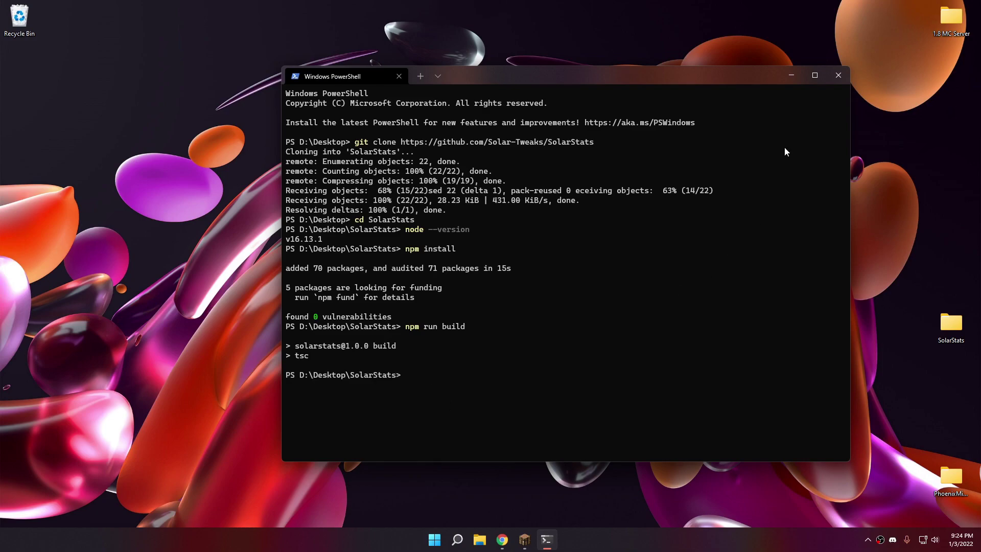
# Open the desktop SolarStats folder, now with dist and node_modules, and open config.example.jsonc.
pyautogui.click(784, 77)
pyautogui.doubleClick(950, 326)
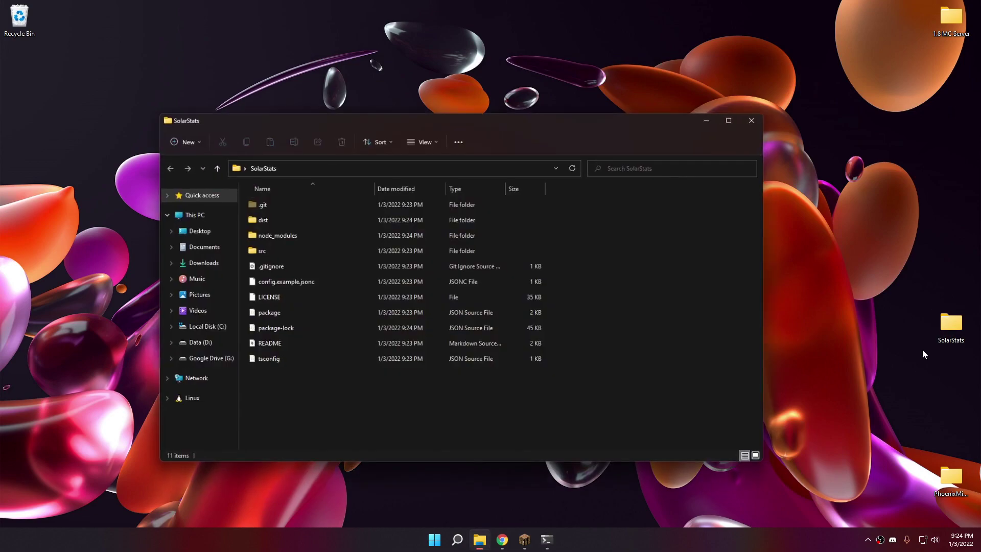
pyautogui.click(502, 539)
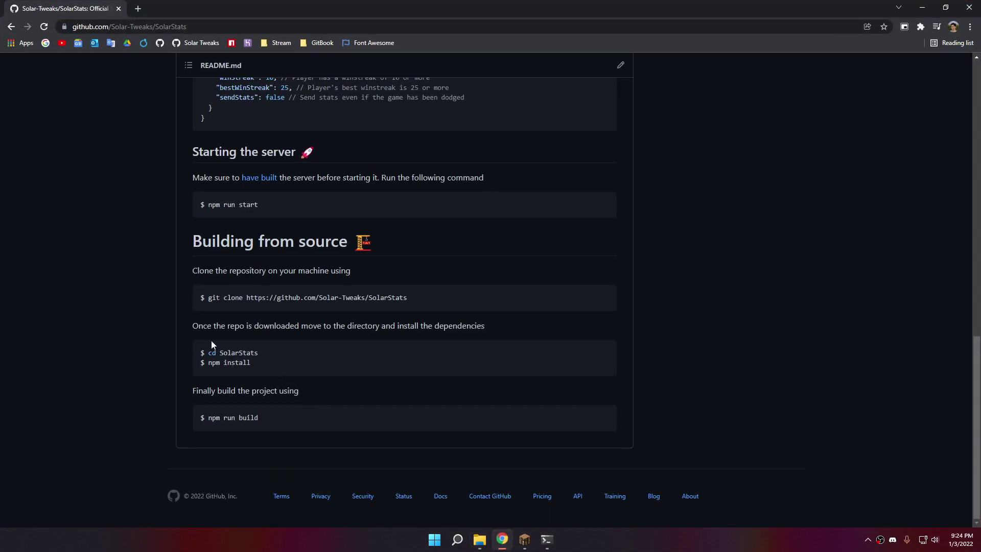
pyautogui.scroll(6, 169, 342)
pyautogui.scroll(-5, 170, 337)
pyautogui.click(475, 541)
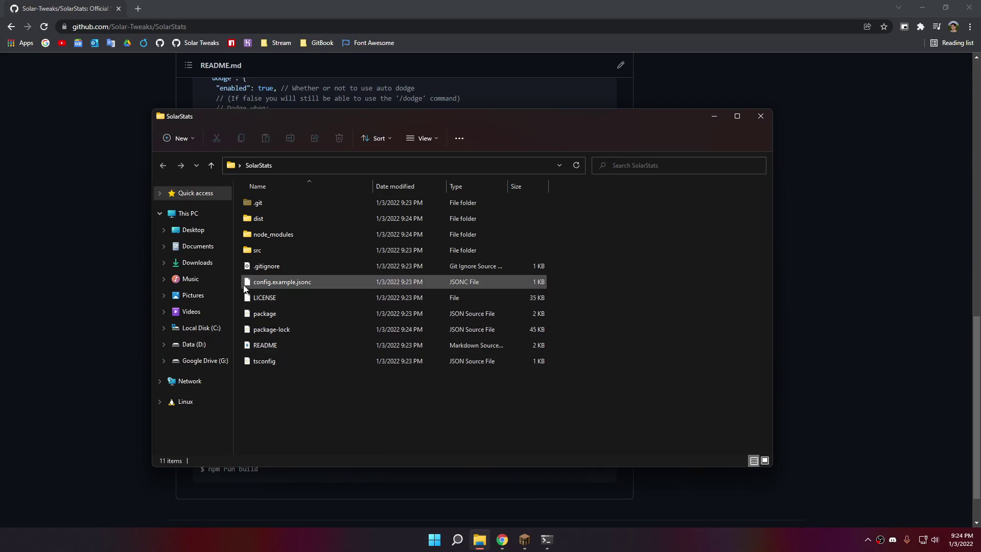
pyautogui.click(300, 284)
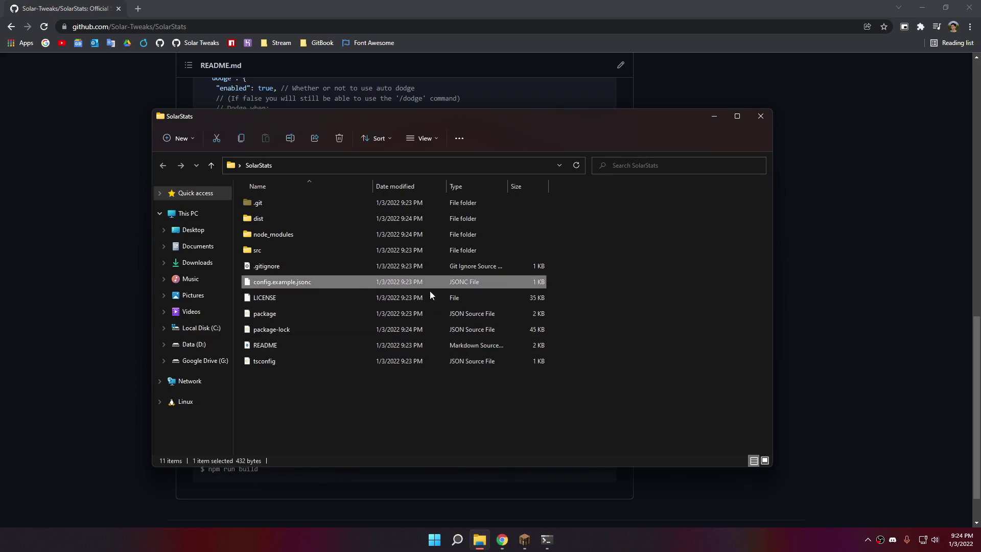
pyautogui.doubleClick(294, 284)
# Open config.example.jsonc in Notepad, look over the dodge condition lines, then close it.
pyautogui.click(421, 203)
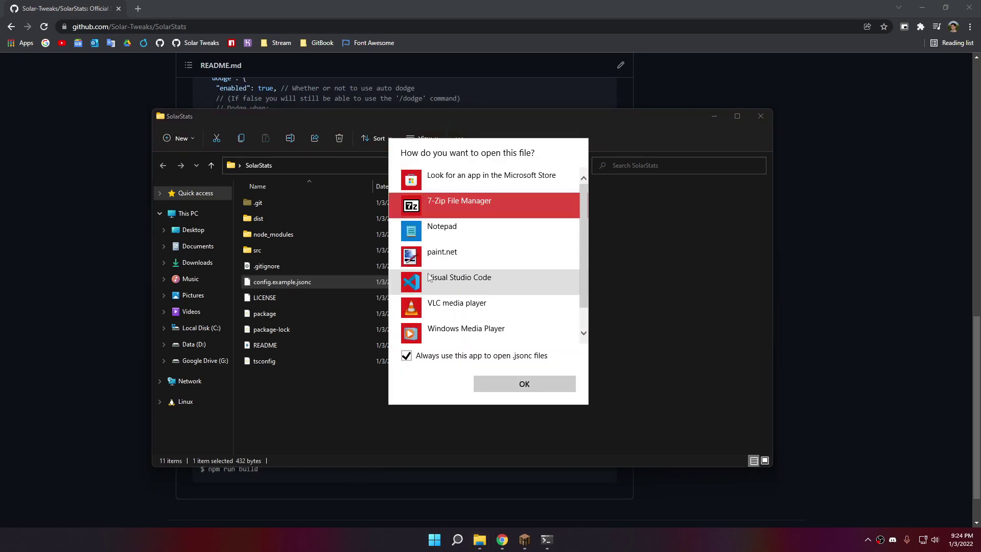
pyautogui.click(460, 226)
pyautogui.click(505, 384)
pyautogui.moveTo(294, 247); pyautogui.dragTo(264, 205)
pyautogui.moveTo(287, 40); pyautogui.dragTo(217, 98)
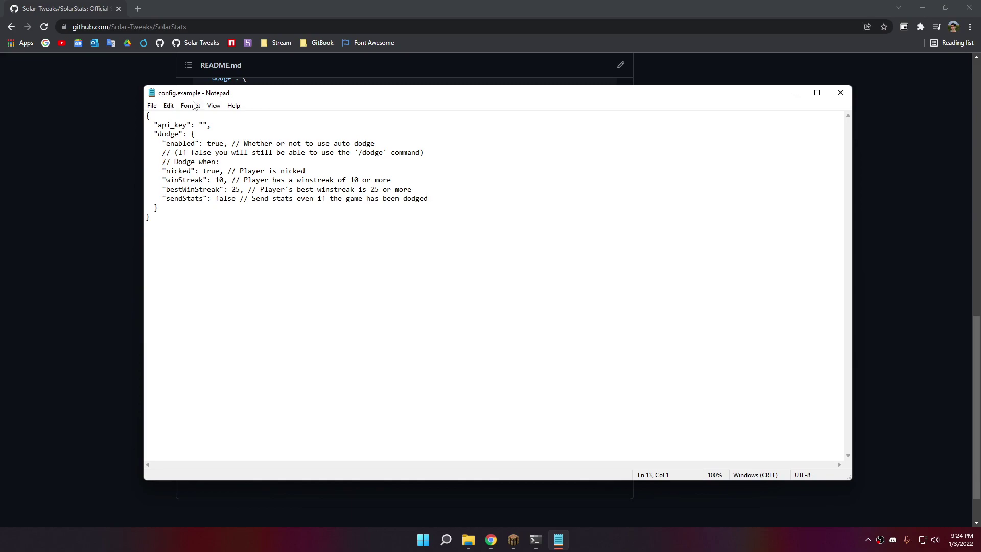
pyautogui.click(840, 93)
# Open Windows Terminal in the SolarStats folder from the folder's context menu.
pyautogui.click(357, 388)
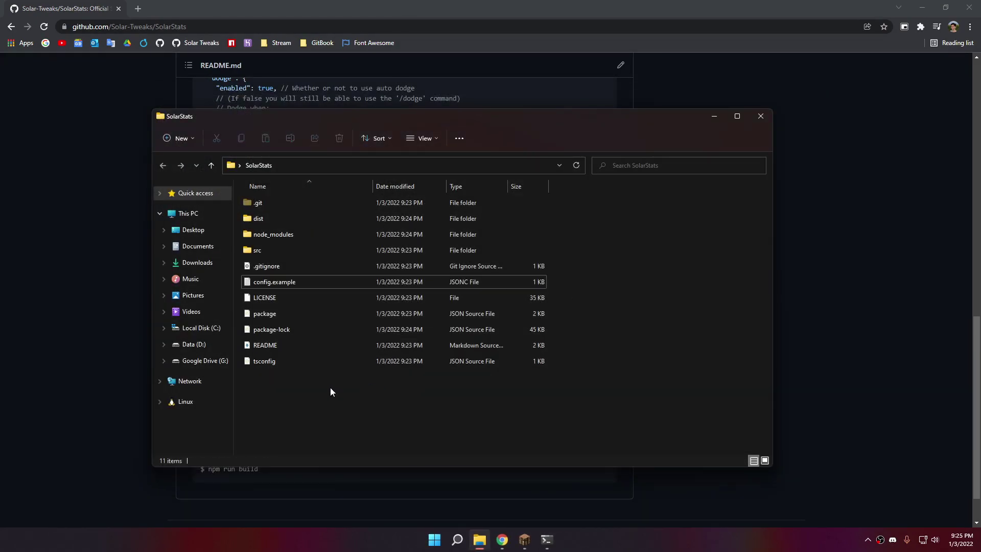
pyautogui.rightClick(341, 397)
pyautogui.moveTo(422, 330)
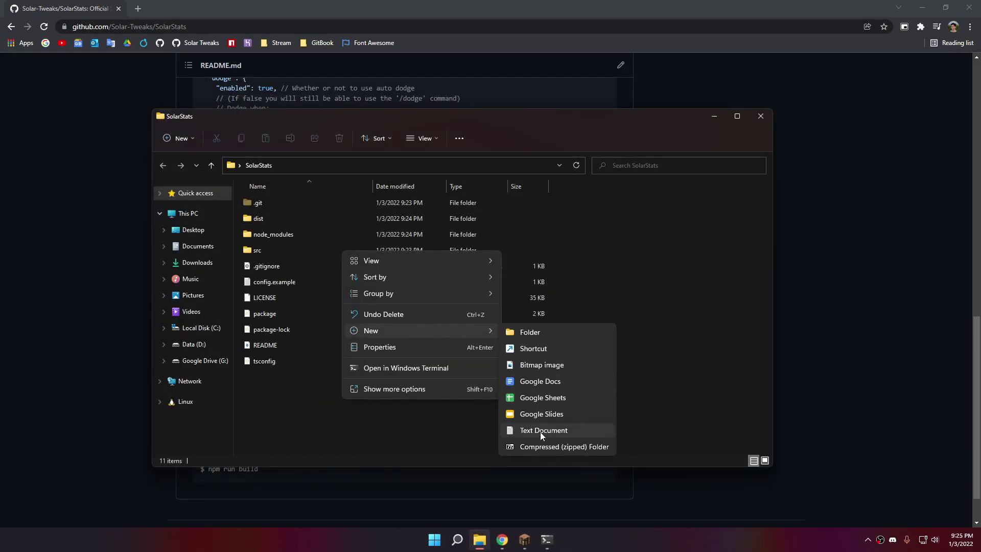
pyautogui.click(299, 400)
pyautogui.rightClick(304, 422)
pyautogui.click(351, 395)
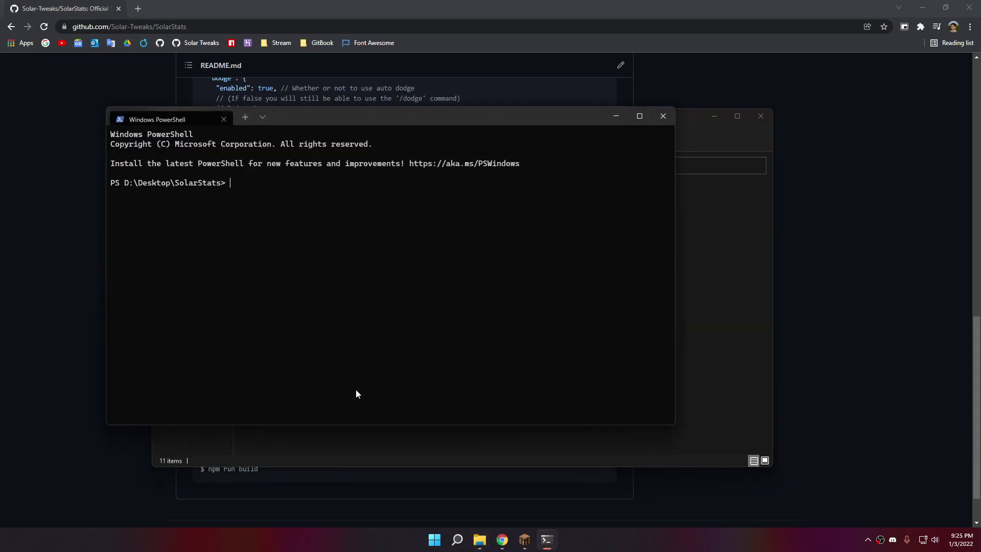
# Run code . to open the folder in VS Code, declining to trust its authors.
pyautogui.write('code')
pyautogui.hotkey('alt', 'Tab')
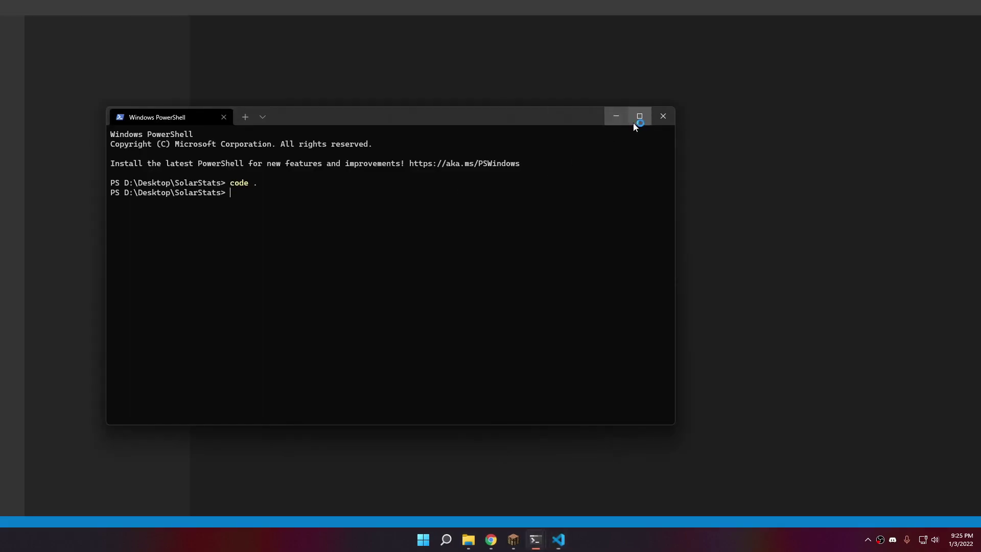
pyautogui.click(639, 116)
pyautogui.hotkey('alt', 'Tab')
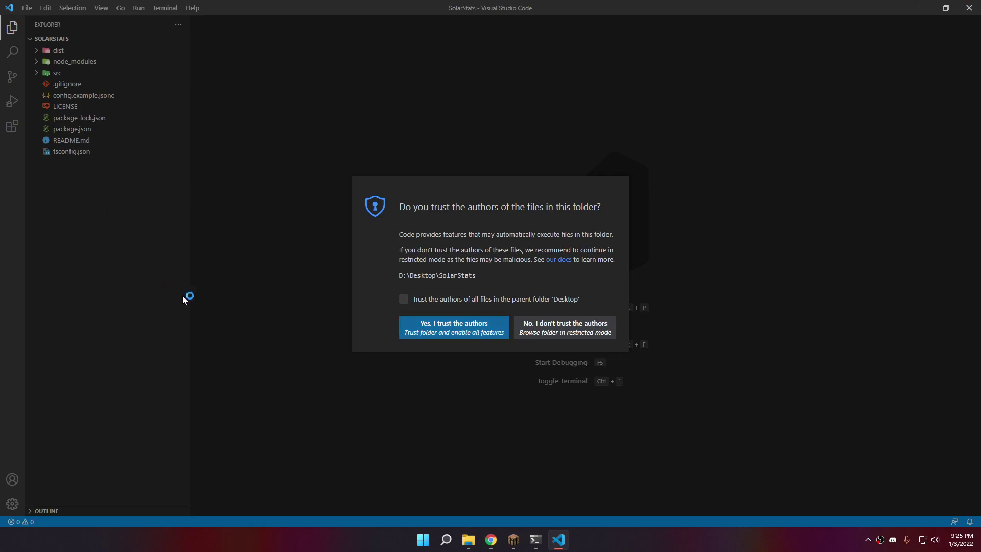
pyautogui.click(551, 335)
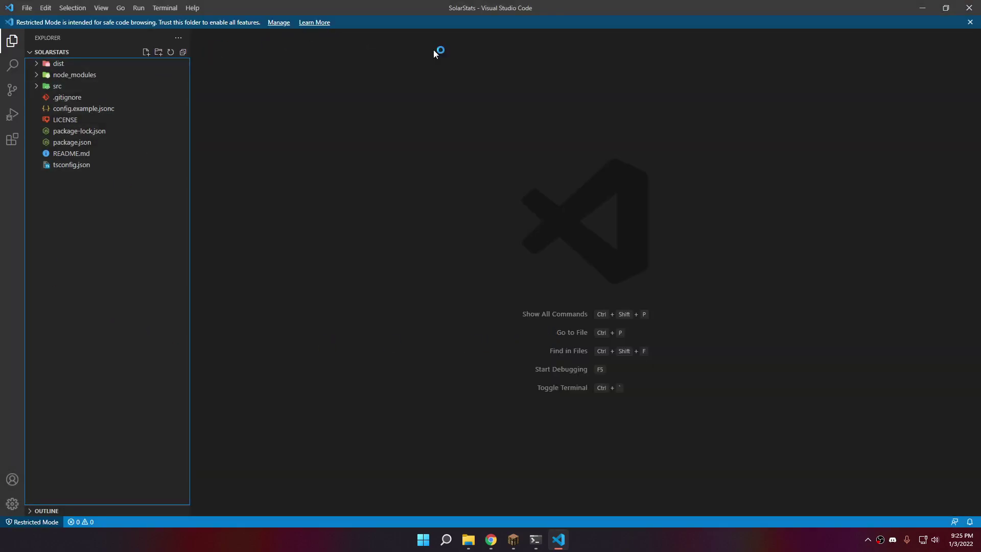
pyautogui.click(970, 22)
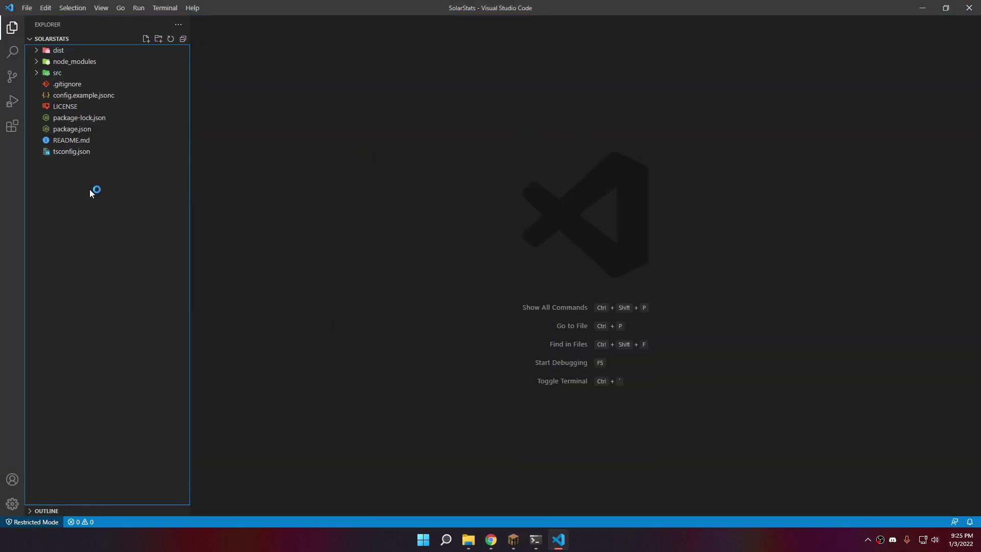
# Create config.json at the project root and paste the README's example configuration into it.
pyautogui.click(145, 40)
pyautogui.write('con')
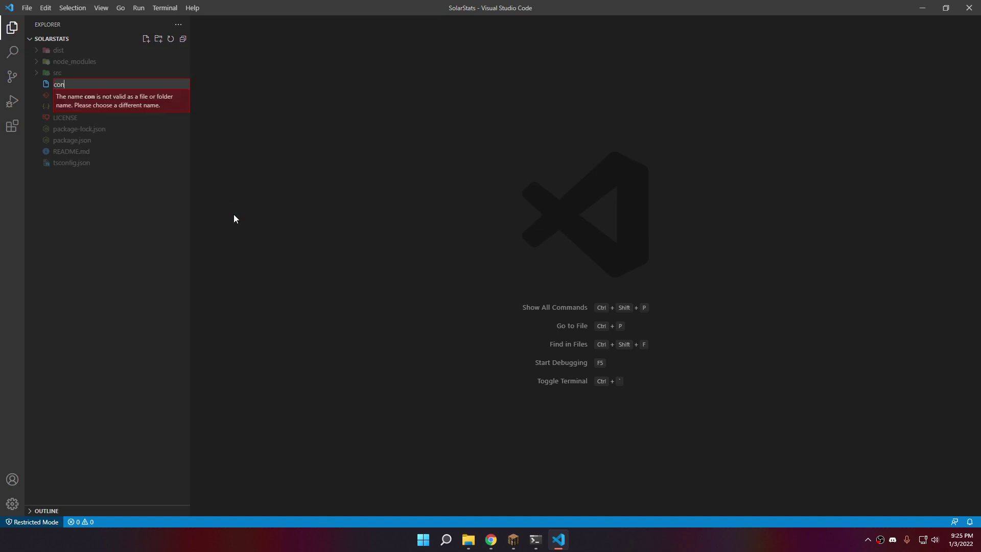
pyautogui.write('fig.json')
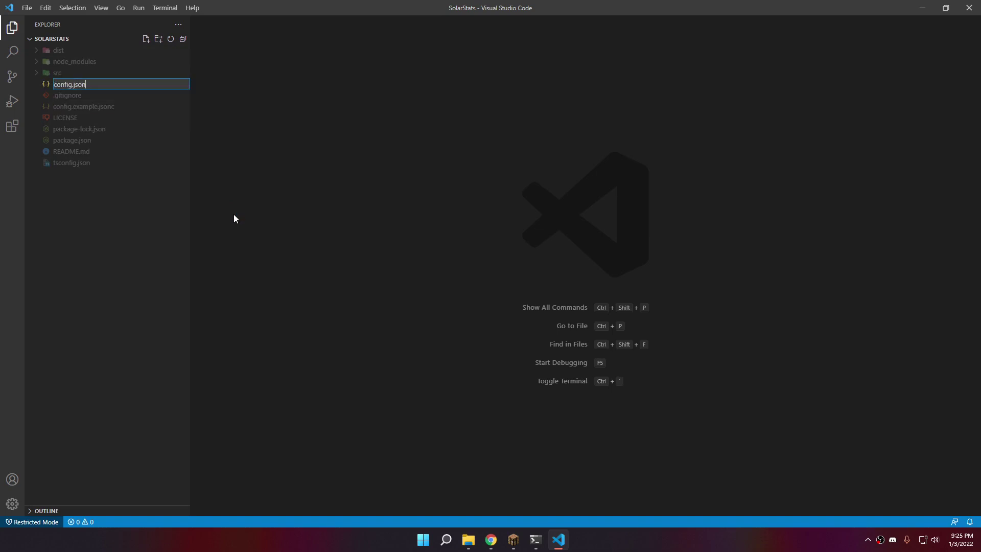
pyautogui.press('Return')
pyautogui.click(490, 539)
pyautogui.scroll(4, 218, 342)
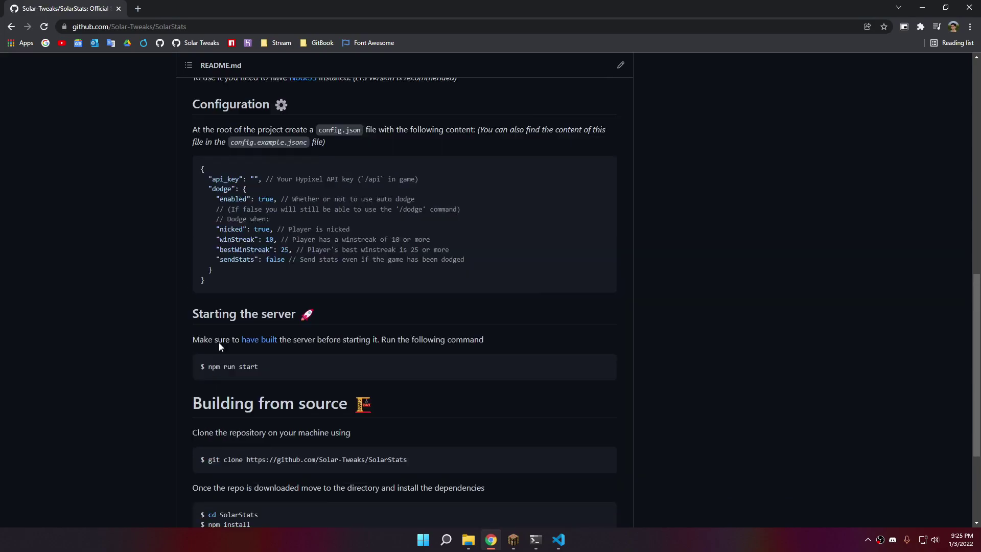
pyautogui.moveTo(203, 260); pyautogui.dragTo(218, 379)
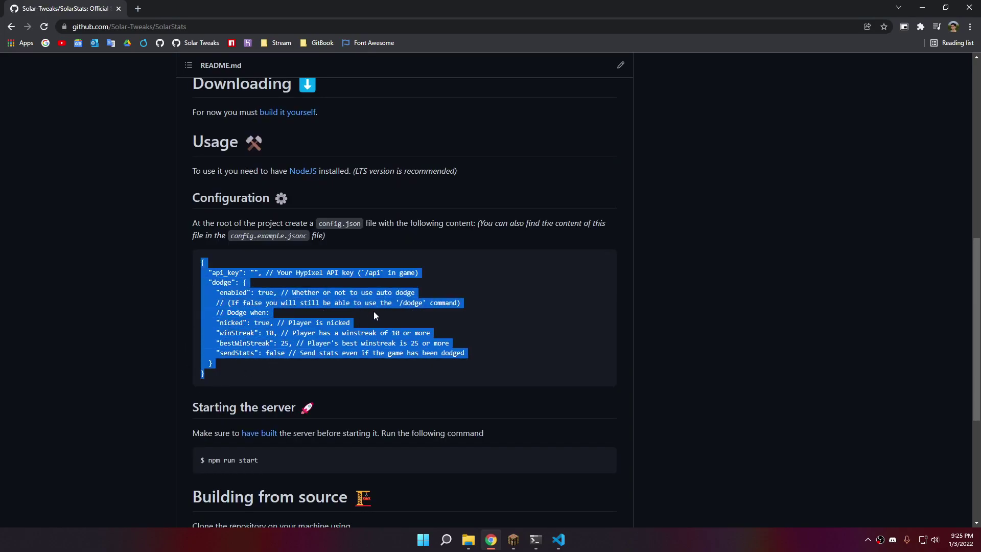
pyautogui.hotkey('ctrl', 'c')
pyautogui.hotkey('alt', 'Tab')
pyautogui.hotkey('ctrl', 'v')
# Delete the comments after api_key and enabled, plus the two standalone comment lines.
pyautogui.moveTo(449, 61); pyautogui.dragTo(297, 60)
pyautogui.press('BackSpace')
pyautogui.moveTo(467, 78); pyautogui.dragTo(309, 78)
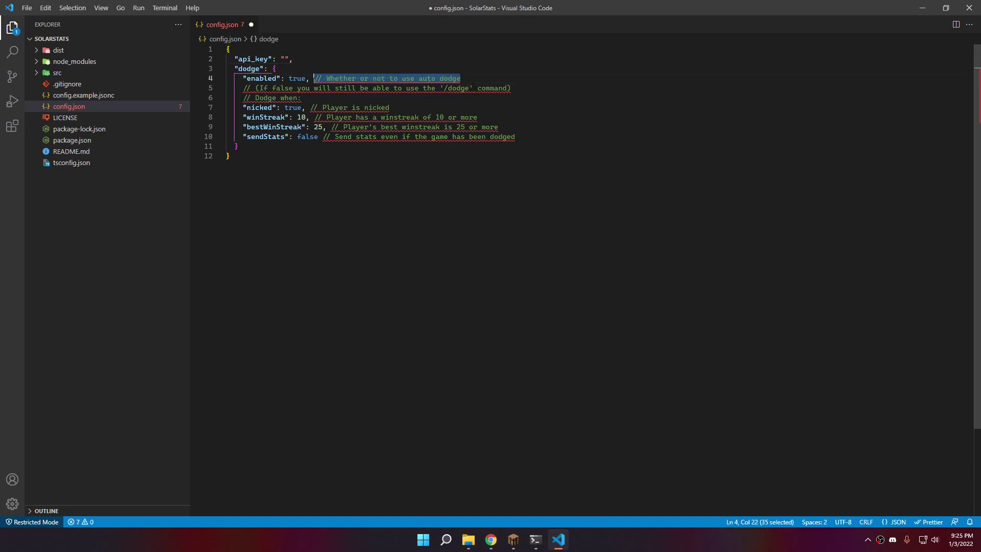
pyautogui.press('BackSpace')
pyautogui.moveTo(517, 89); pyautogui.dragTo(480, 87)
pyautogui.moveTo(306, 97); pyautogui.dragTo(309, 78)
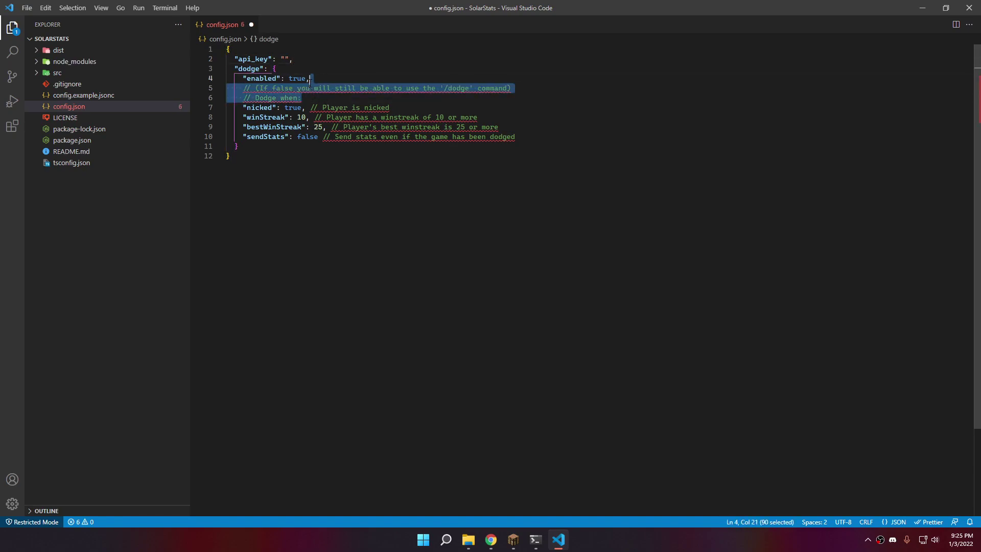
pyautogui.press('BackSpace')
# Remove the nicked, winStreak, bestWinStreak and sendStats comments, keeping the commas, and save config.json.
pyautogui.moveTo(390, 88); pyautogui.dragTo(302, 88)
pyautogui.press('BackSpace')
pyautogui.write(',')
pyautogui.moveTo(479, 97); pyautogui.dragTo(305, 98)
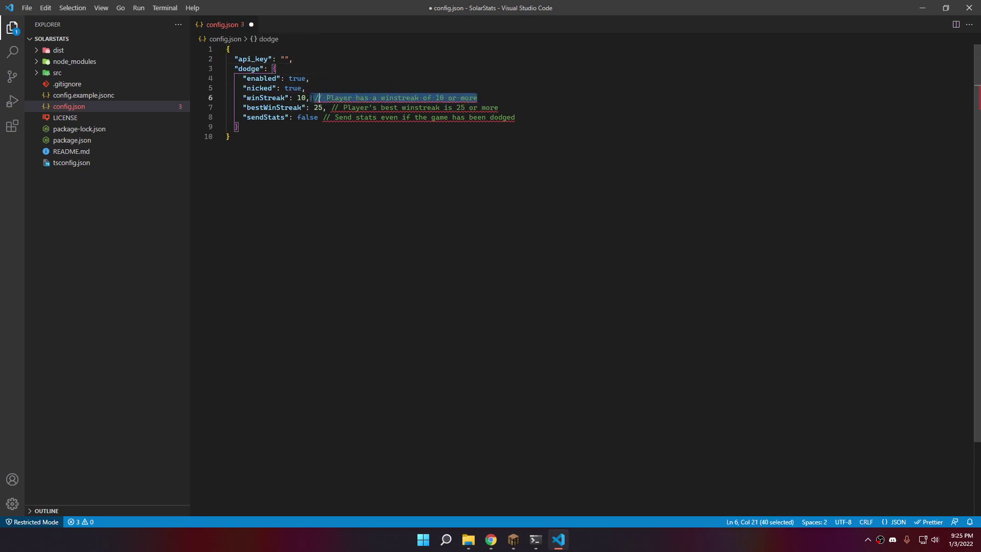
pyautogui.press('BackSpace')
pyautogui.write(',')
pyautogui.moveTo(499, 107); pyautogui.dragTo(325, 108)
pyautogui.press('BackSpace')
pyautogui.write(',')
pyautogui.moveTo(515, 117); pyautogui.dragTo(319, 117)
pyautogui.press('BackSpace')
pyautogui.click(338, 213)
pyautogui.hotkey('ctrl', 's')
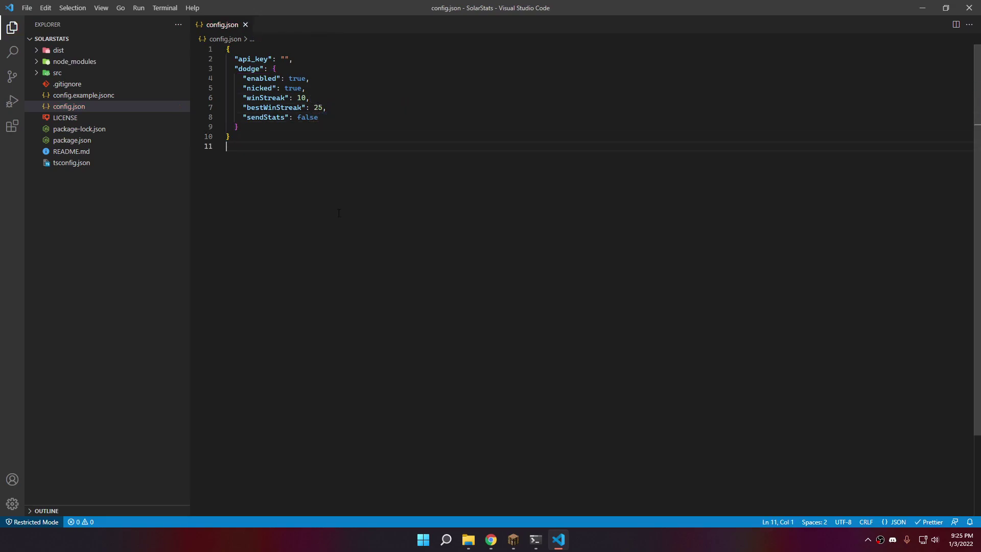
# Return to the editor and place the caret inside the empty api_key value.
pyautogui.click(491, 540)
pyautogui.click(339, 371)
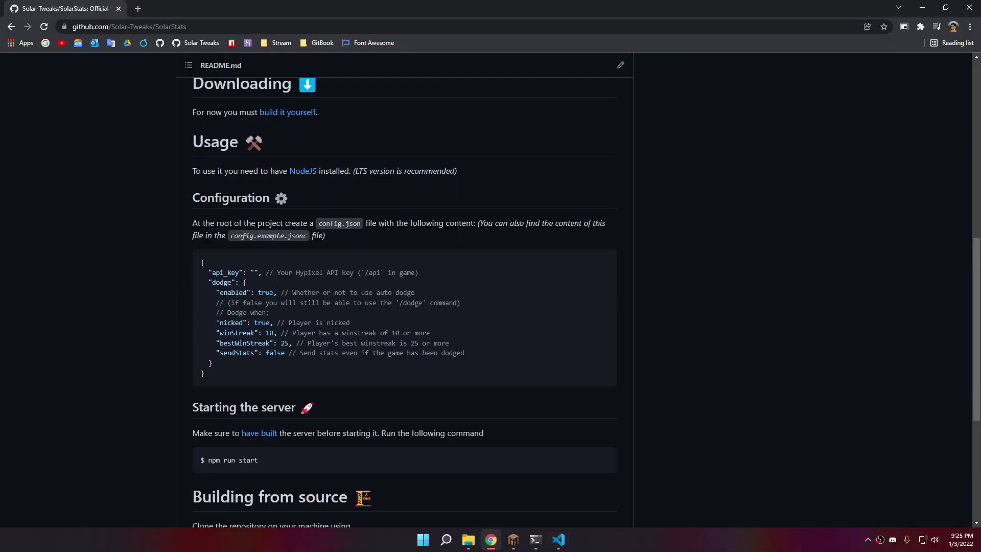
pyautogui.click(922, 8)
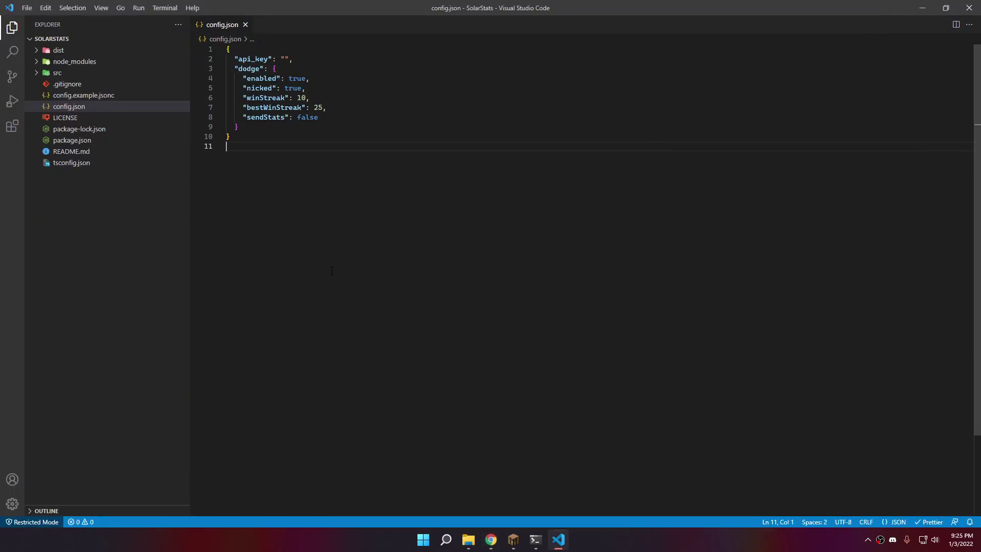
pyautogui.click(247, 59)
pyautogui.doubleClick(247, 59)
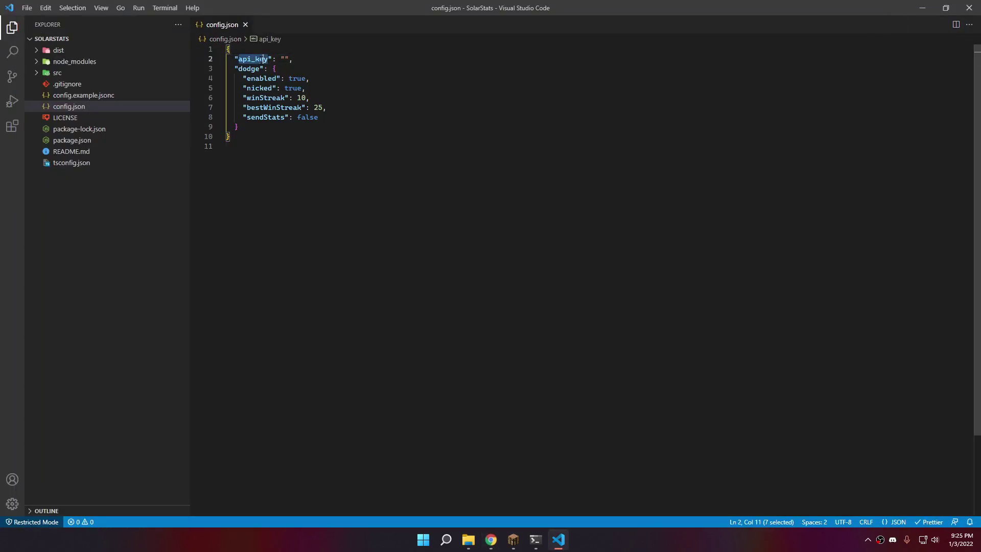
pyautogui.click(289, 59)
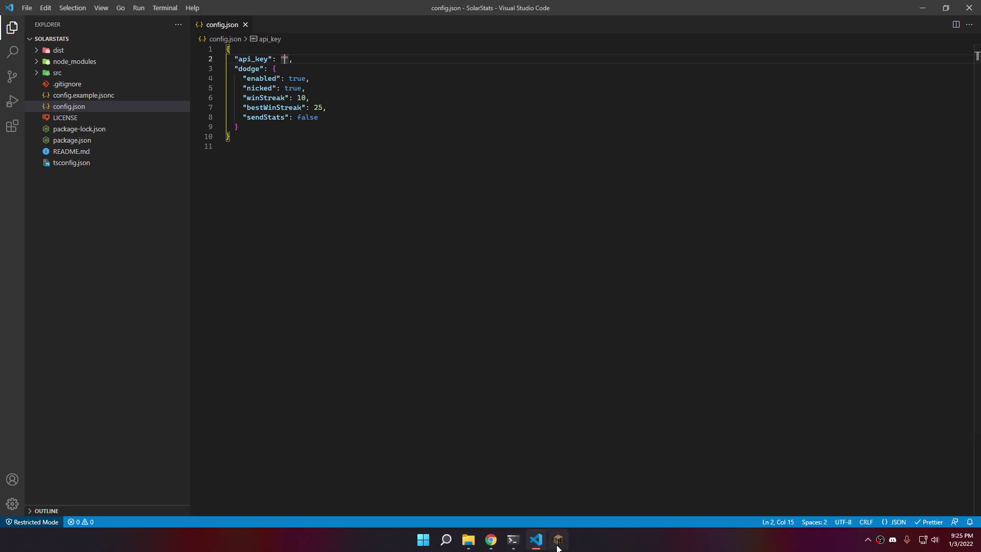
pyautogui.click(513, 539)
# Join the Hypixel server and send /api in chat to request an API key.
pyautogui.doubleClick(454, 77)
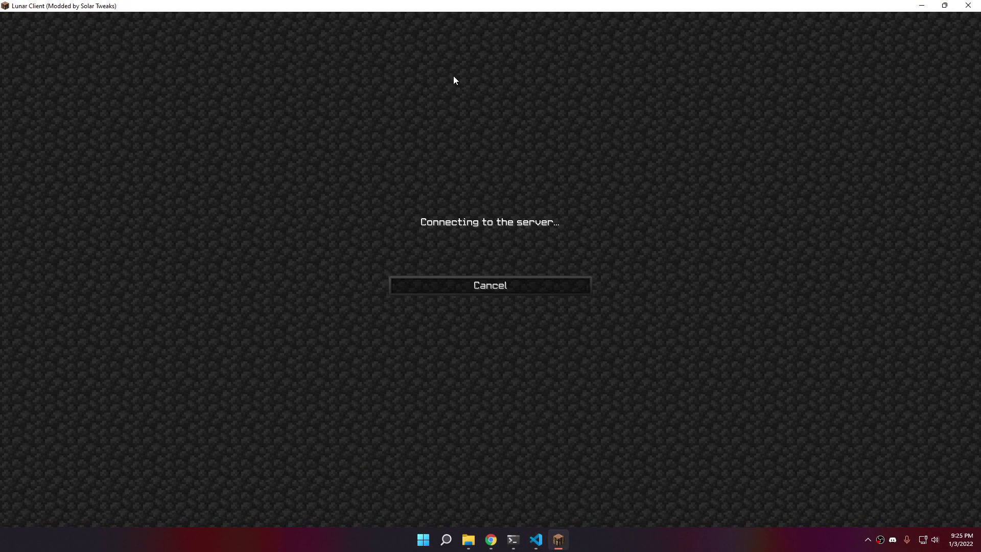
pyautogui.press('/')
pyautogui.write('api')
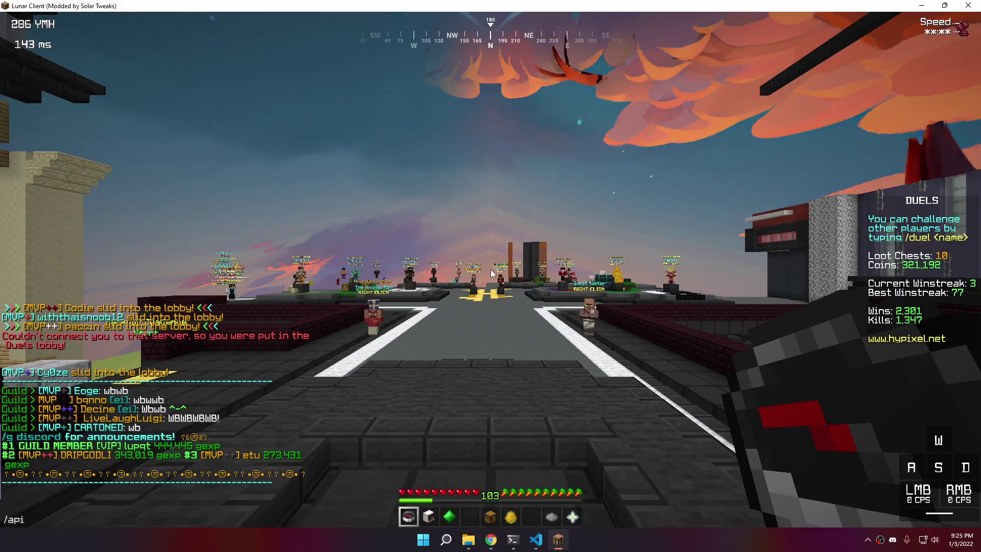
pyautogui.press('Return')
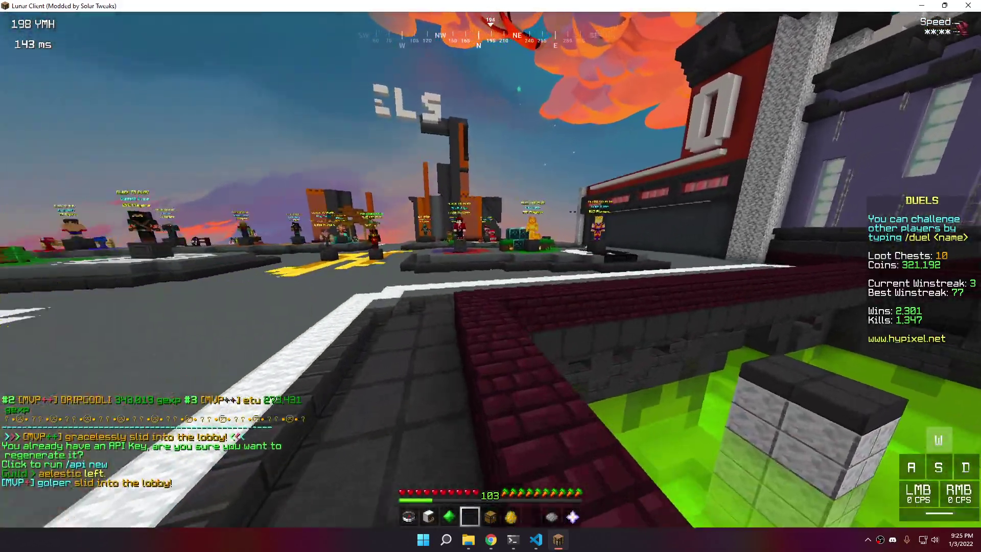
# Walk around the Duels lobby, then open the game menu and return to the code editor.
pyautogui.press('4')
pyautogui.click(491, 276)
pyautogui.press('w')
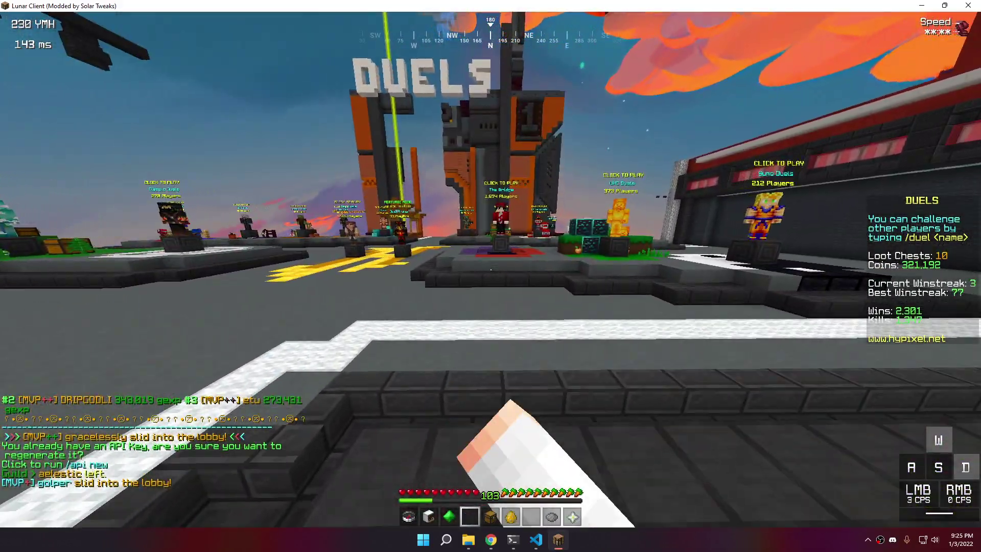
pyautogui.press('t')
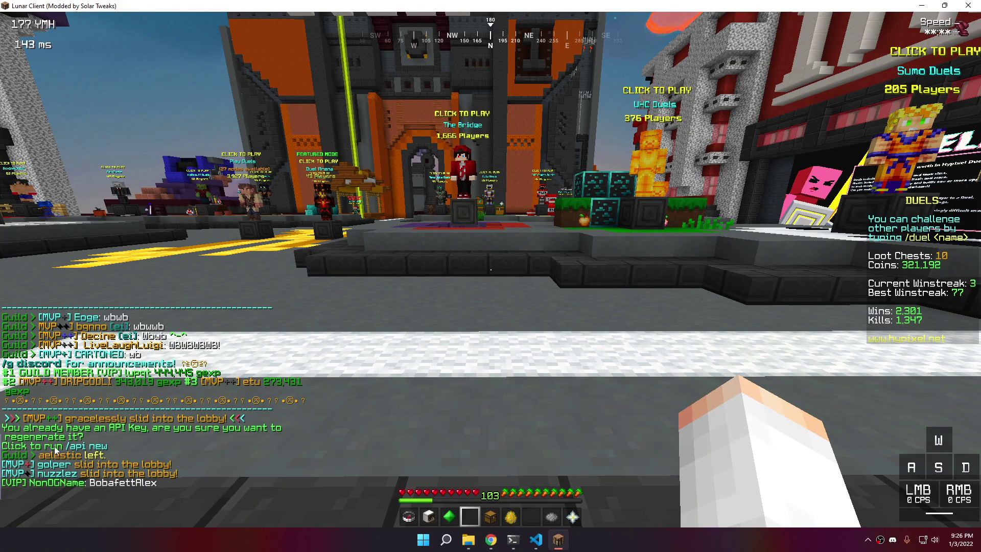
pyautogui.press('Escape')
pyautogui.press('F5')
pyautogui.press('w')
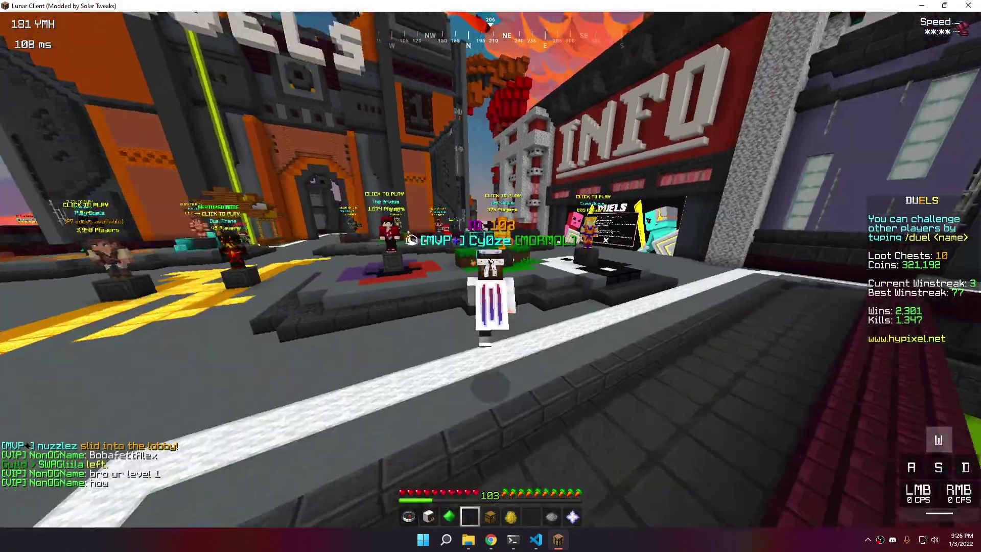
pyautogui.press('F5')
pyautogui.press('F5')
pyautogui.press('d')
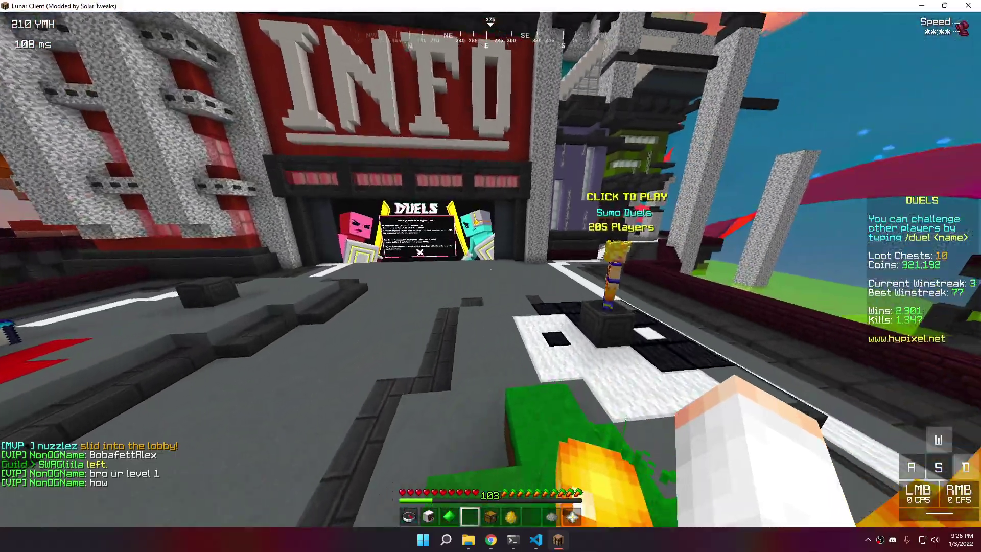
pyautogui.press('a')
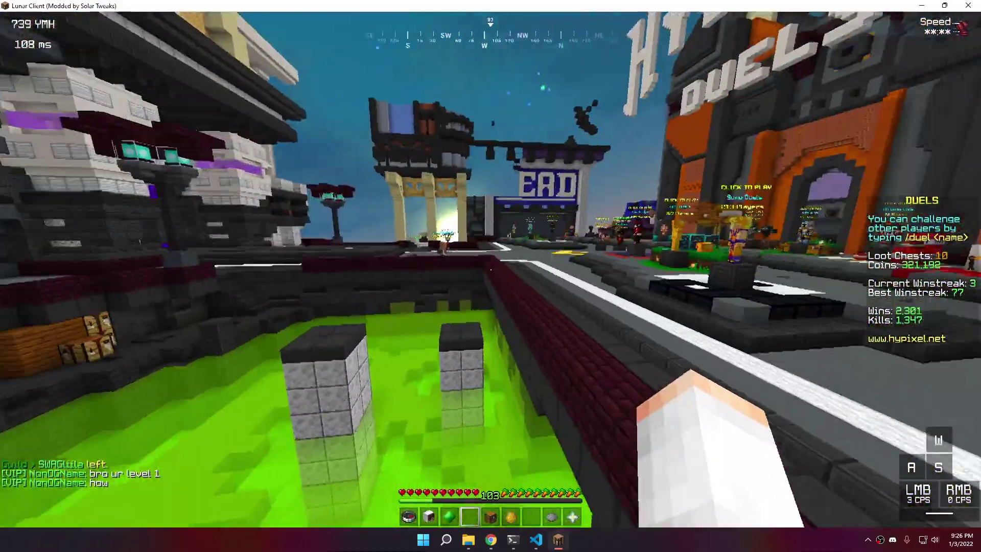
pyautogui.click(490, 269)
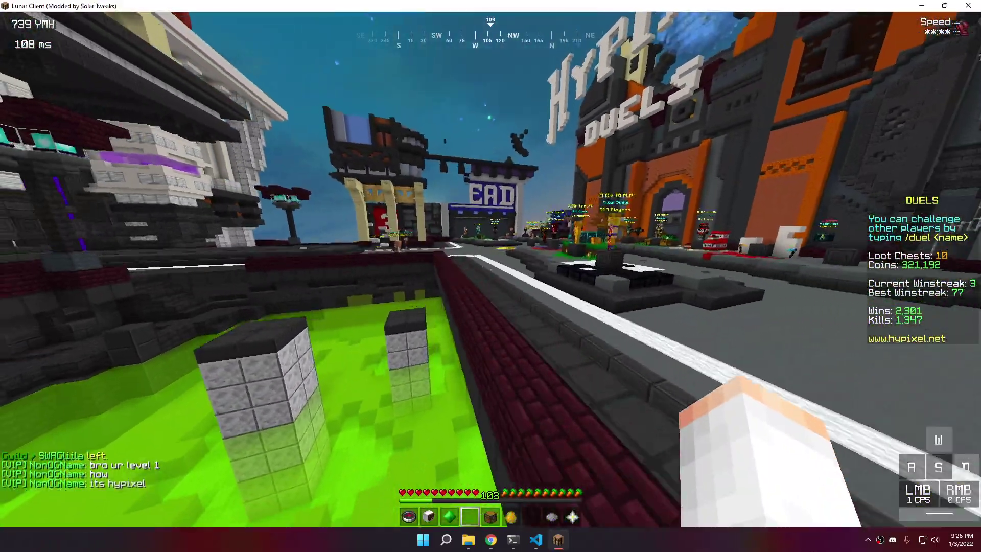
pyautogui.press('Escape')
pyautogui.click(535, 539)
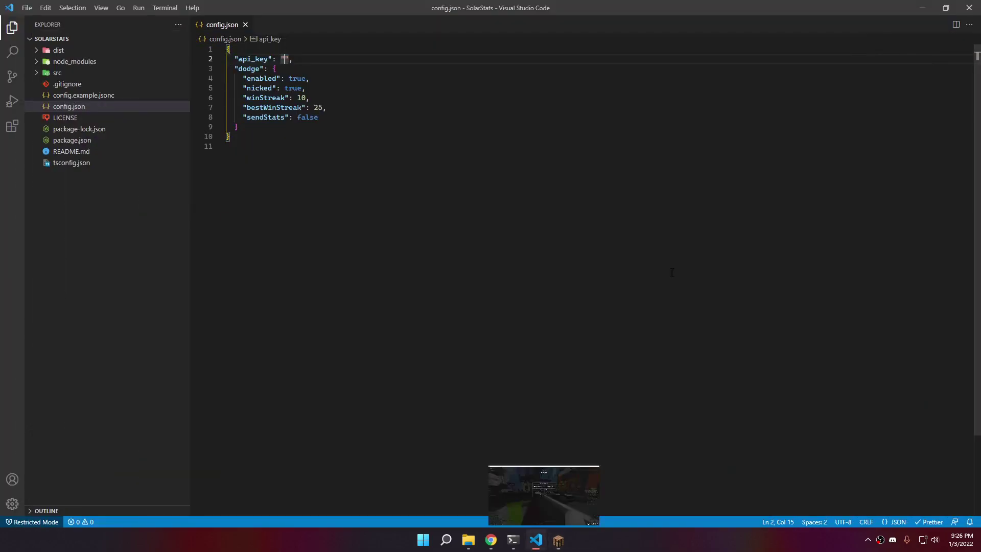
# Browse to Documents > Projects and close Lunar Client and the Solar Tweaks launcher.
pyautogui.click(475, 544)
pyautogui.click(197, 247)
pyautogui.click(270, 203)
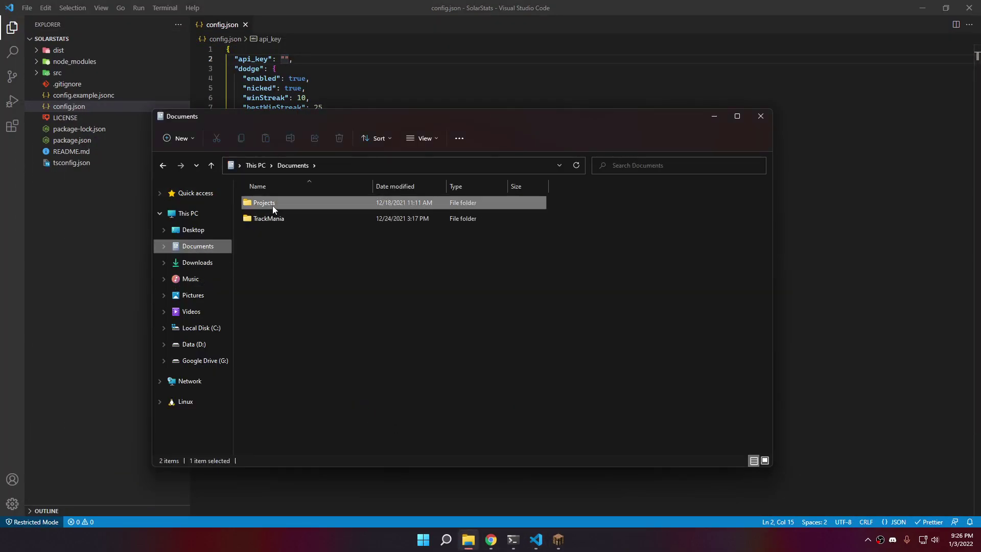
pyautogui.doubleClick(272, 205)
pyautogui.click(280, 347)
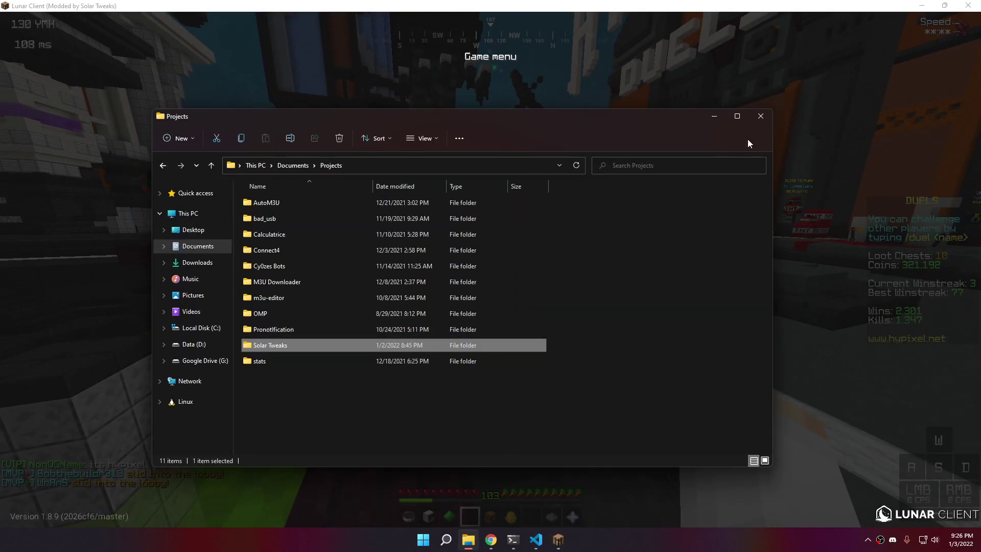
pyautogui.click(760, 116)
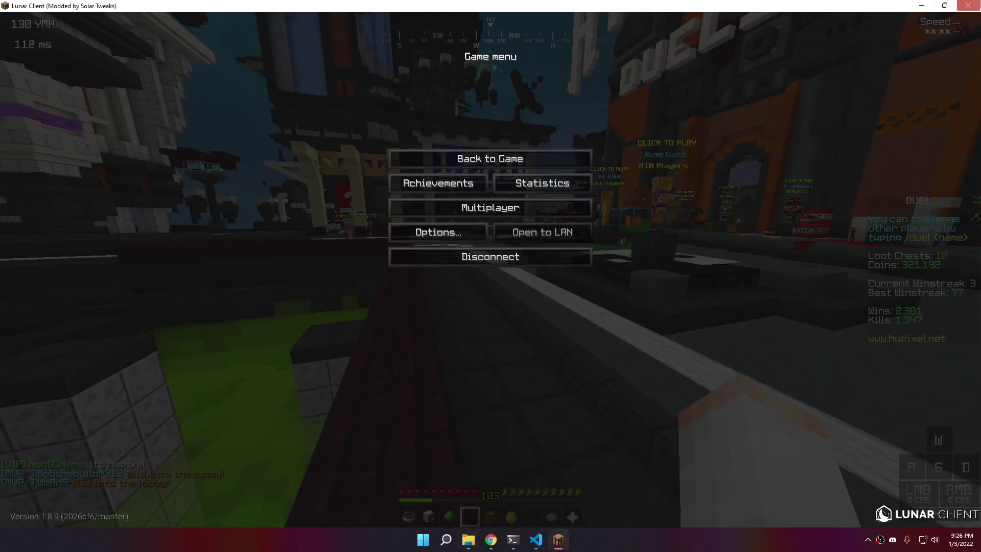
pyautogui.click(965, 12)
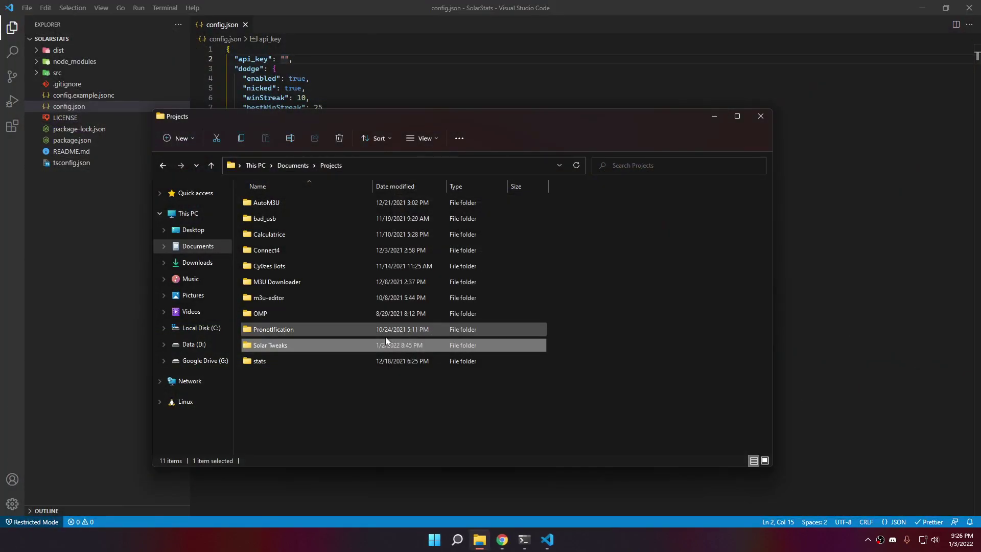
pyautogui.click(759, 76)
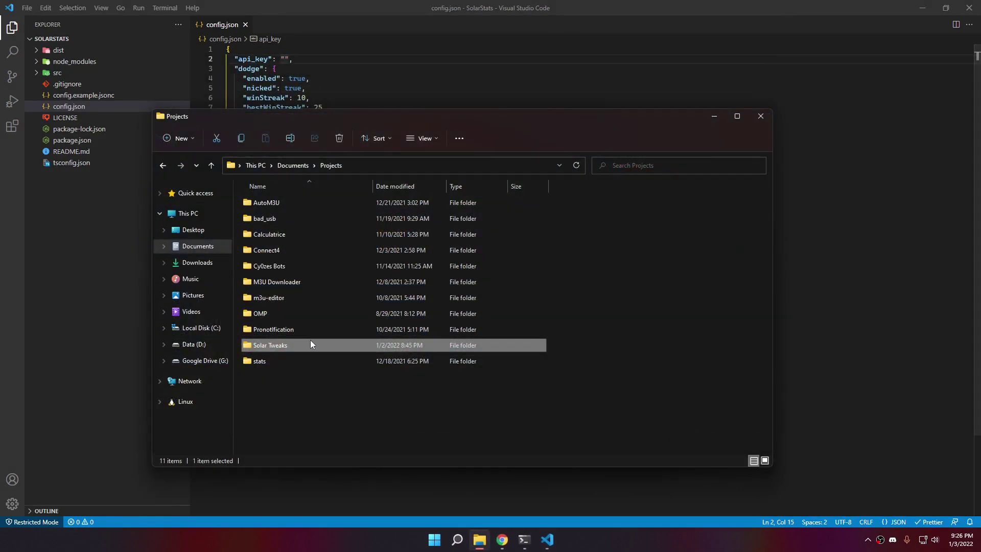
# Open Solar Tweaks > SolarStats and open its existing config file in the editor.
pyautogui.doubleClick(310, 341)
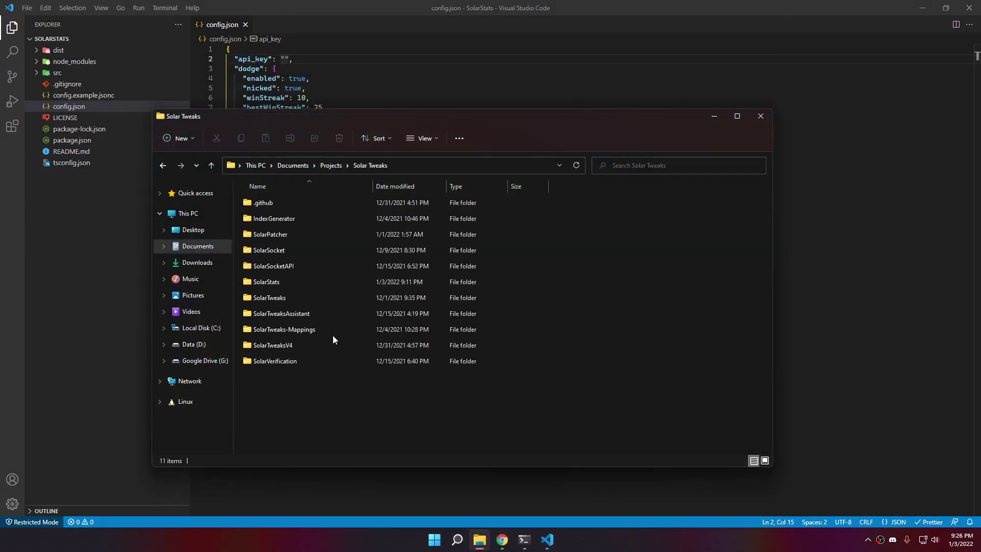
pyautogui.doubleClick(293, 281)
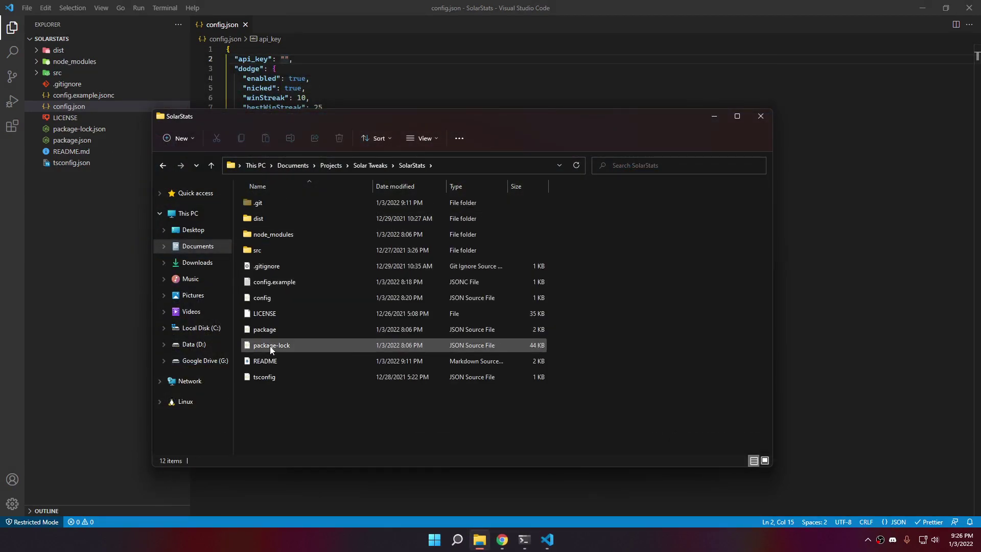
pyautogui.click(294, 300)
pyautogui.doubleClick(295, 299)
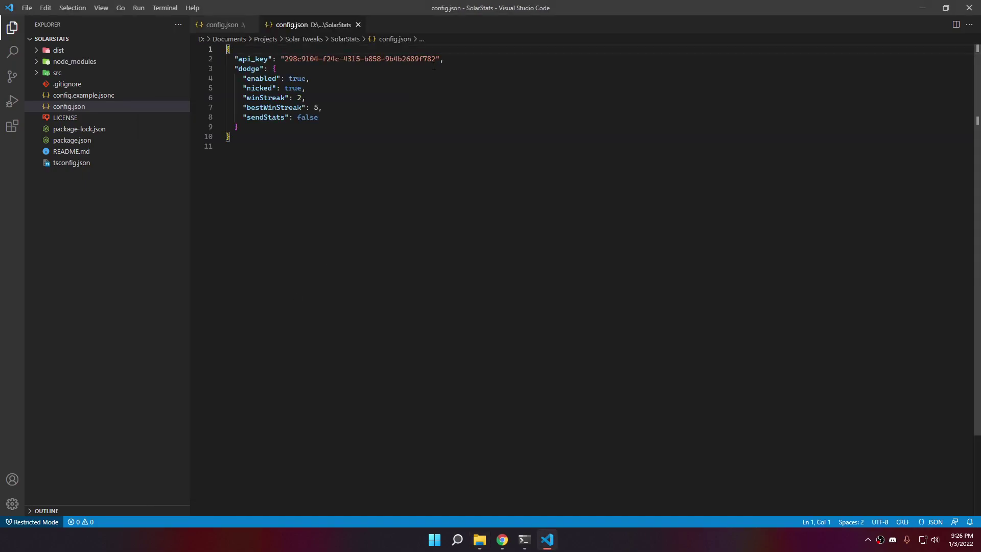
# Copy the stored API key, close the duplicate config.json, and paste the key into api_key.
pyautogui.moveTo(436, 58); pyautogui.dragTo(288, 58)
pyautogui.click(358, 25)
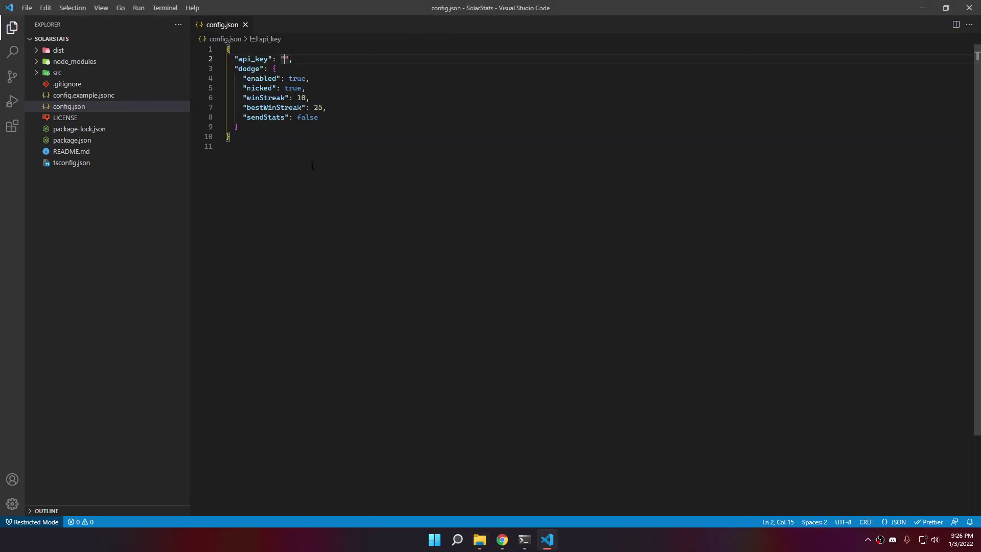
pyautogui.hotkey('alt', 'Tab')
pyautogui.click(760, 119)
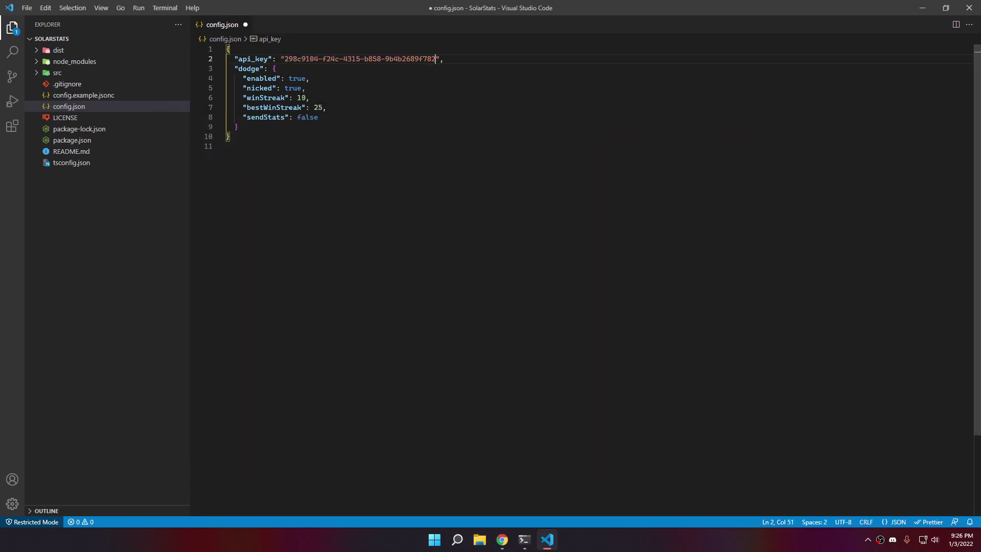
pyautogui.click(272, 131)
pyautogui.hotkey('shift', 'alt', 'Right')
pyautogui.hotkey('shift', 'alt', 'Right')
pyautogui.click(253, 130)
# Start Lunar Client 1.8 from the Solar Tweaks launcher.
pyautogui.press('super')
pyautogui.click(464, 291)
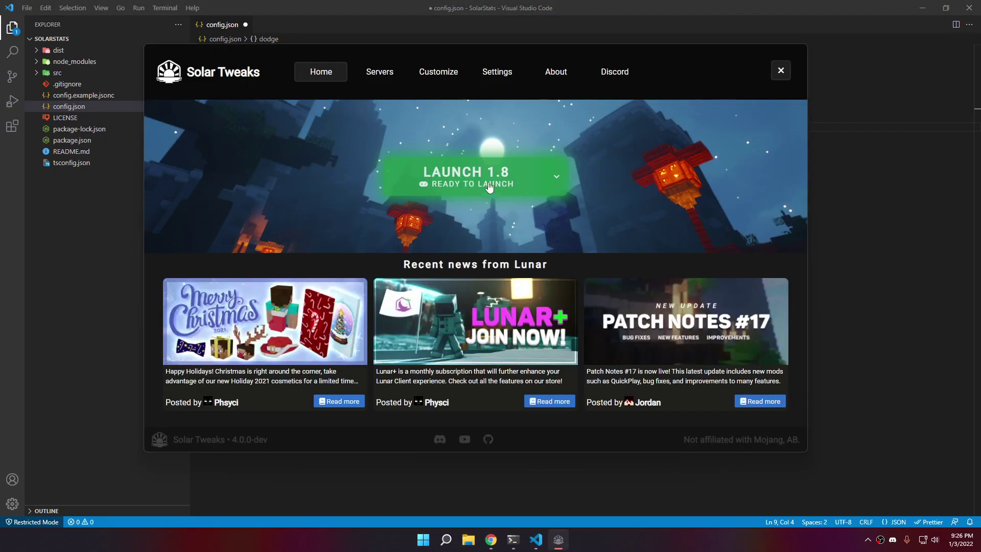
pyautogui.click(489, 188)
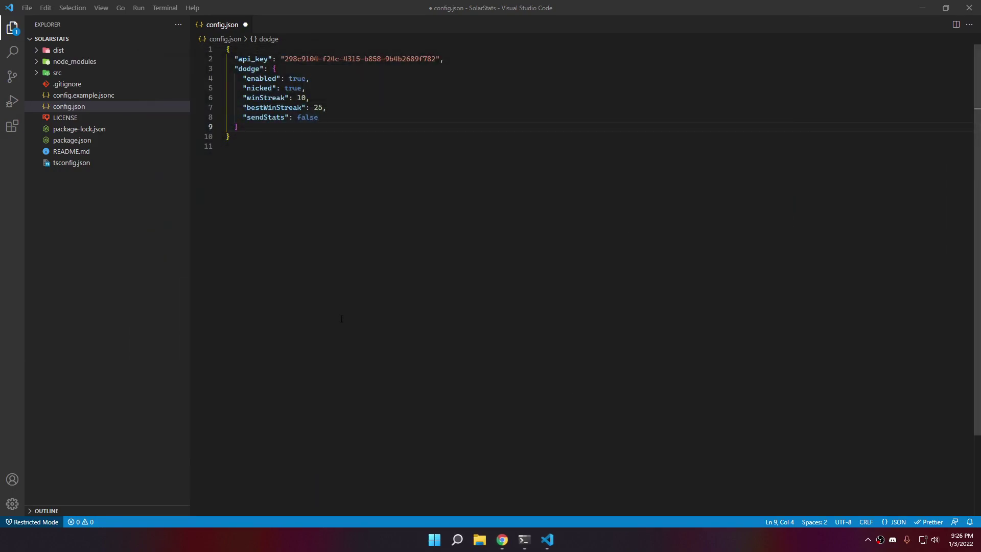
pyautogui.click(346, 277)
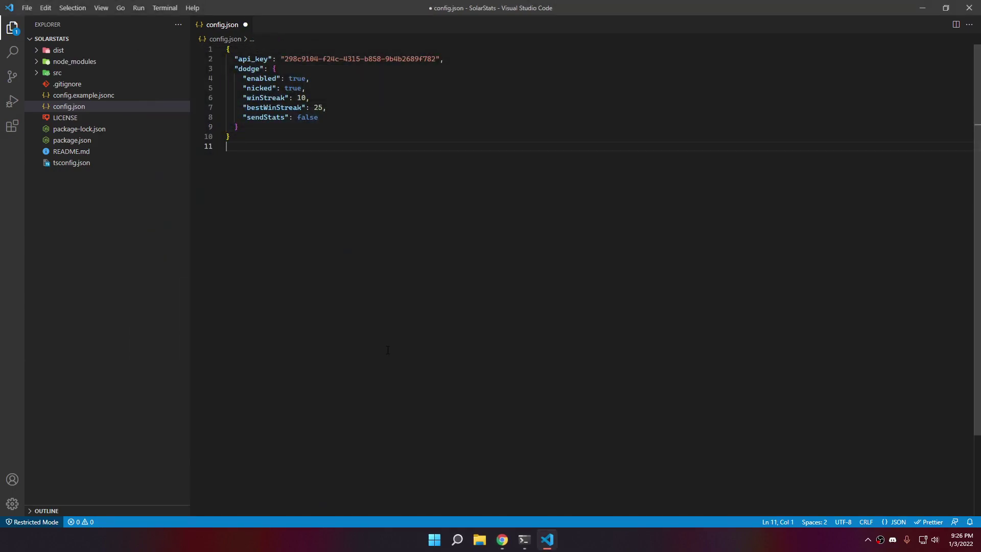
pyautogui.click(248, 68)
pyautogui.press('End')
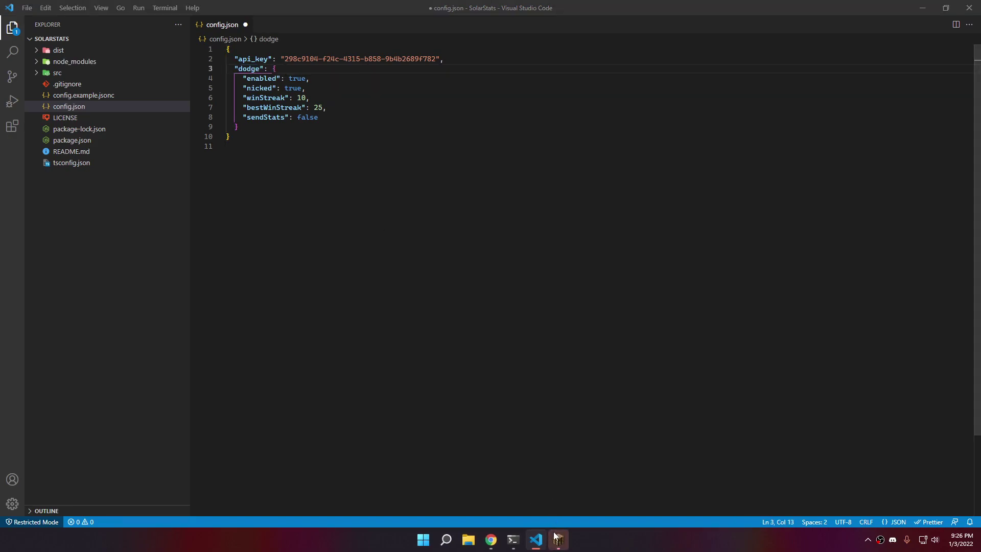
pyautogui.moveTo(558, 540)
pyautogui.click(425, 358)
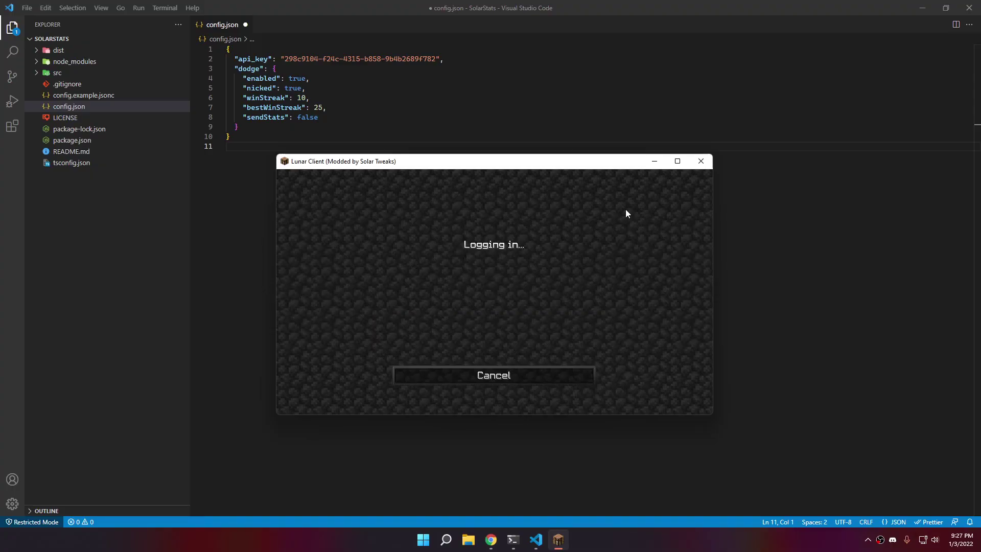
# Maximize Lunar Client and walk through the Duels lobby to the Duels profile NPC.
pyautogui.rightClick(494, 291)
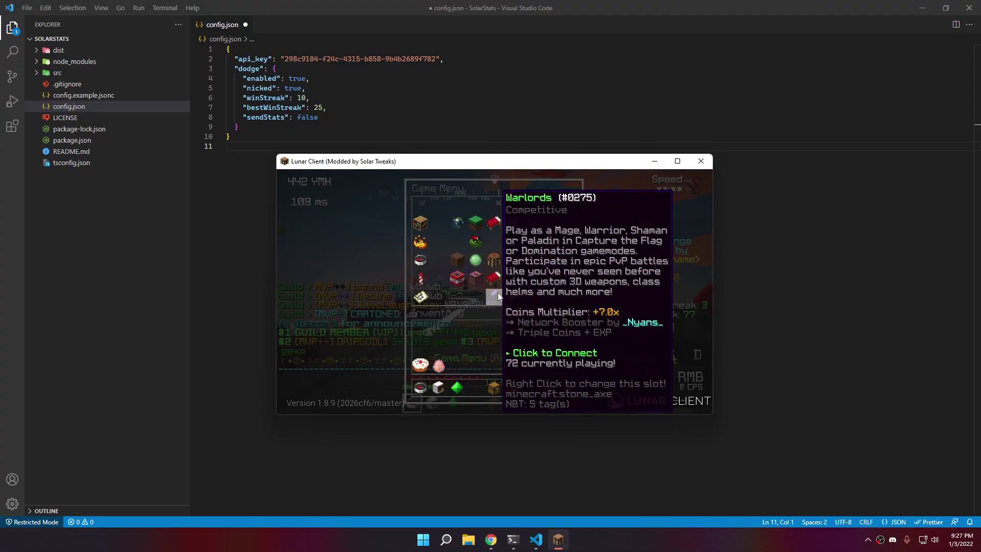
pyautogui.click(678, 161)
pyautogui.press('Escape')
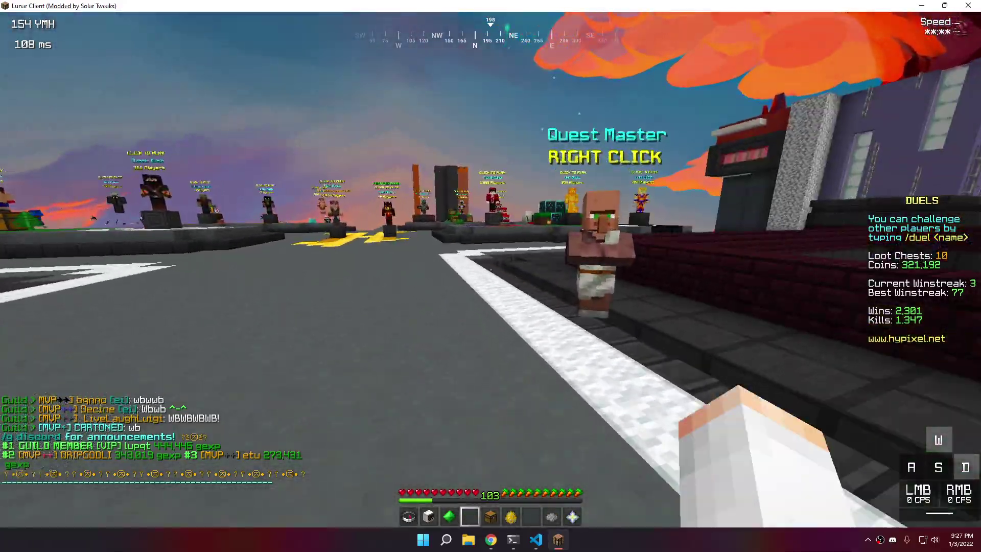
pyautogui.press('w')
pyautogui.click(491, 276)
pyautogui.click(490, 276)
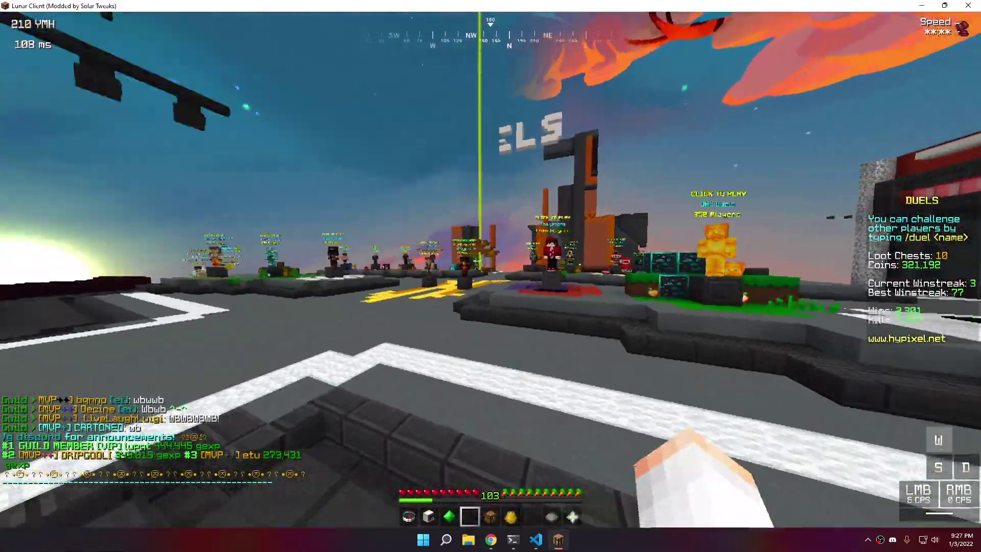
pyautogui.press('w')
pyautogui.click(490, 276)
pyautogui.press('a')
pyautogui.click(490, 276)
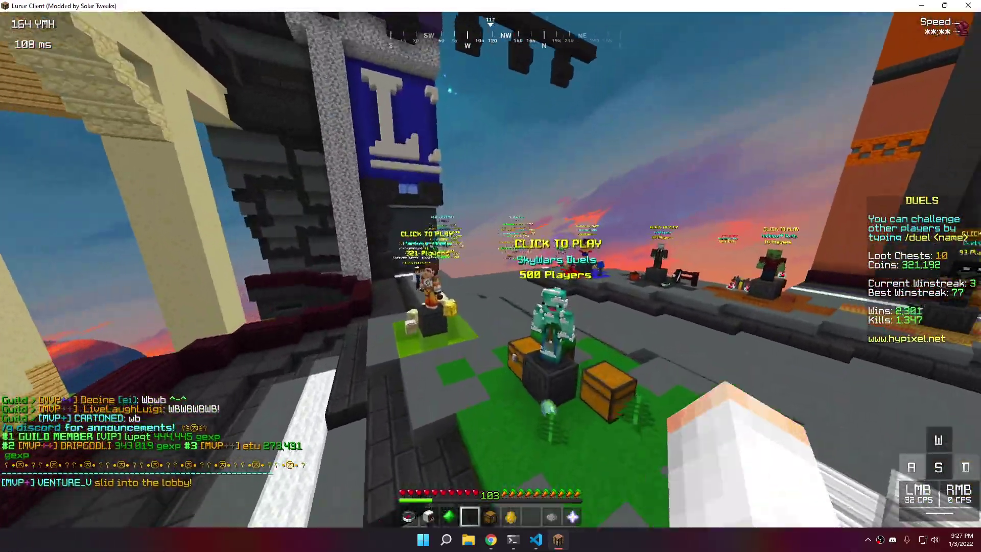
pyautogui.press('a')
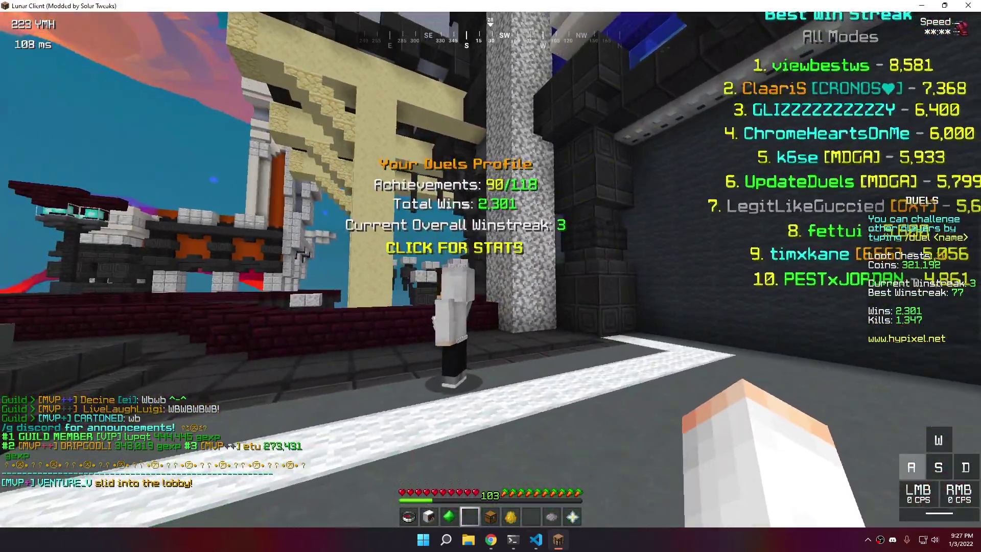
pyautogui.hotkey('alt', 'Tab')
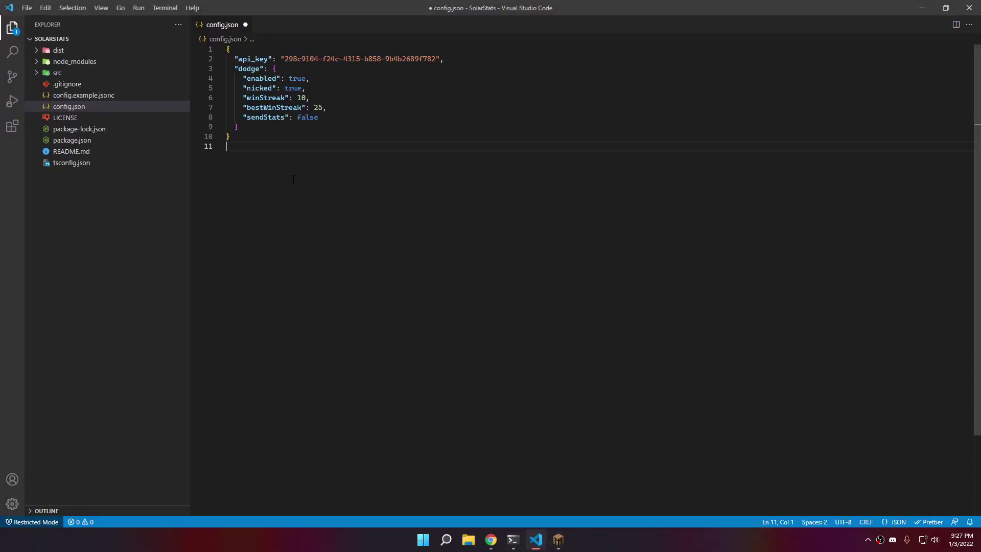
pyautogui.click(922, 8)
# Open the NPC's Duel Statistics, show the Bridge statistics and snip them with Win+Shift+S.
pyautogui.click(490, 275)
pyautogui.moveTo(493, 196)
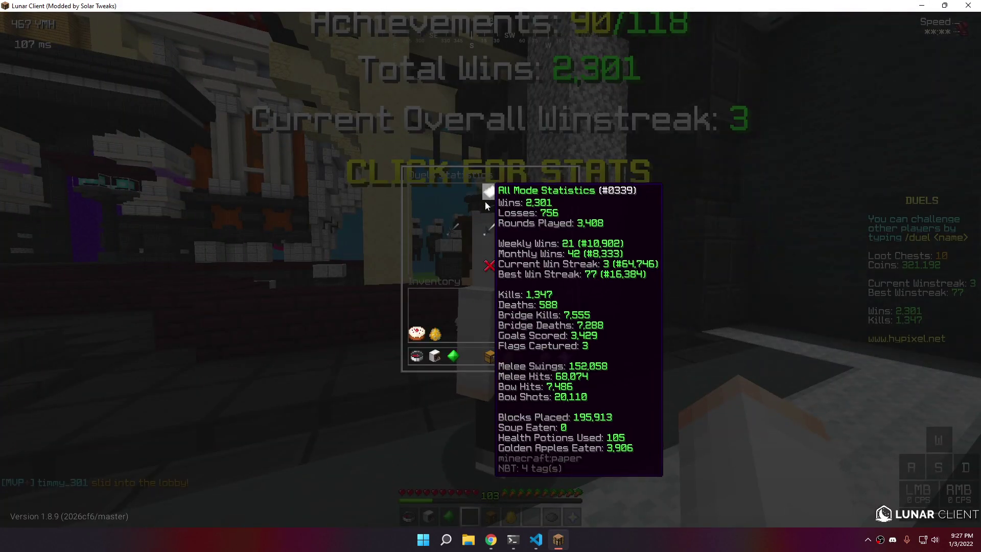
pyautogui.click(449, 227)
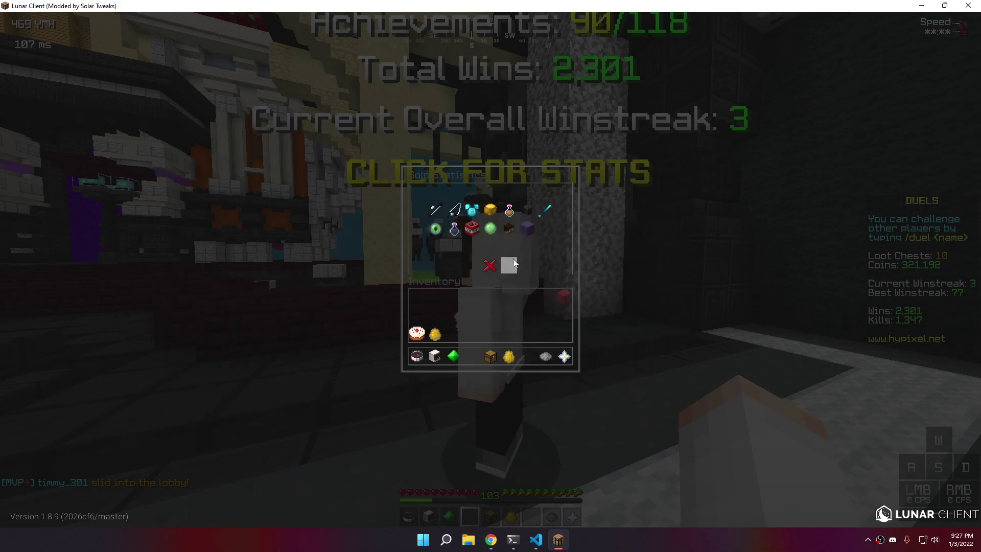
pyautogui.moveTo(524, 228)
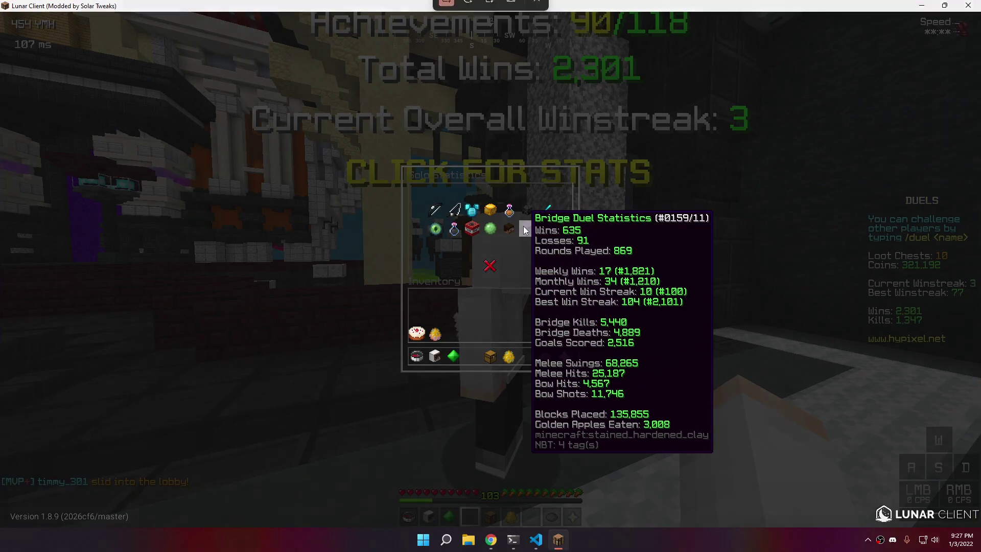
pyautogui.press('super+shift+s')
pyautogui.moveTo(467, 136); pyautogui.dragTo(817, 508)
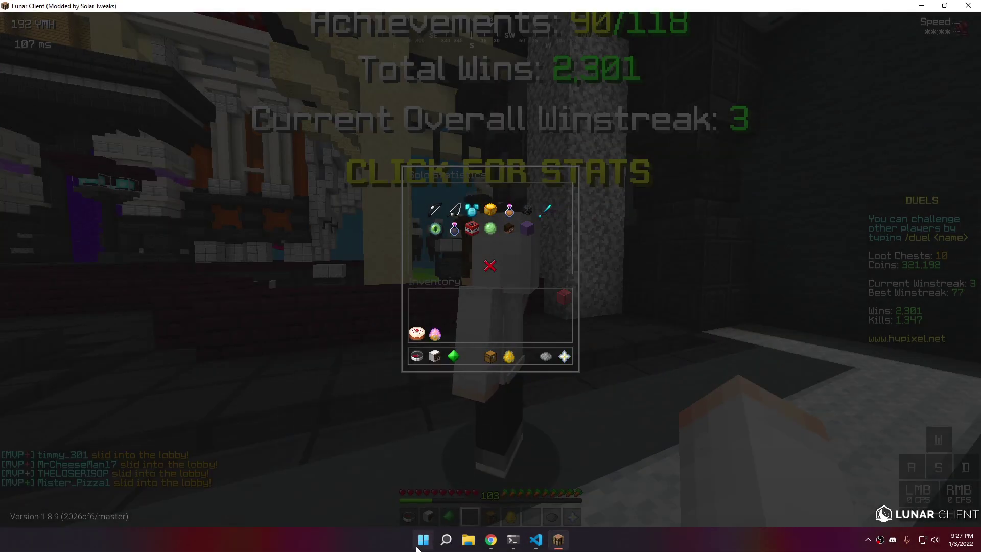
# Launch paint.net from Windows search.
pyautogui.press('super')
pyautogui.write('paint.net')
pyautogui.press('Return')
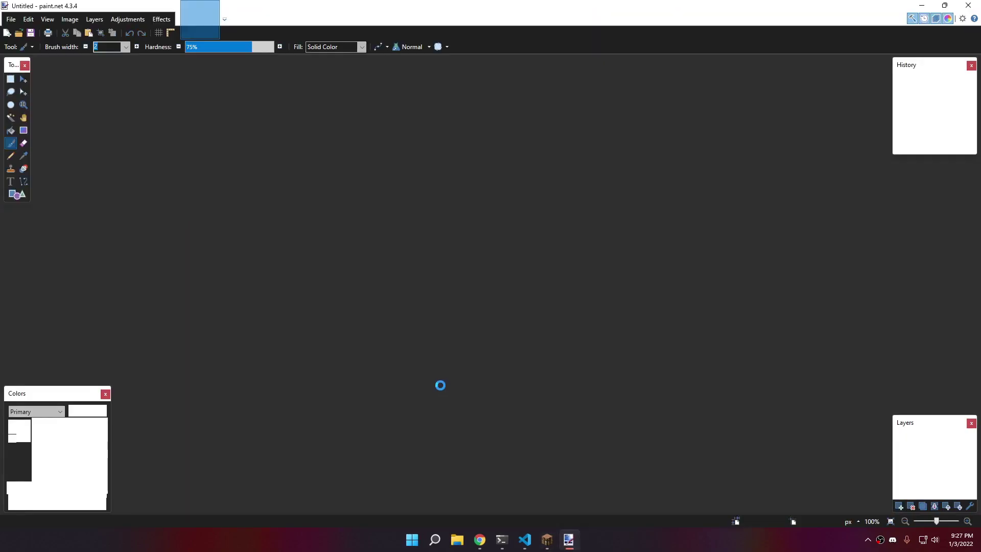
# Paste the Bridge statistics snip into paint.net, expanding the canvas, and zoom in.
pyautogui.hotkey('ctrl', 'v')
pyautogui.click(450, 376)
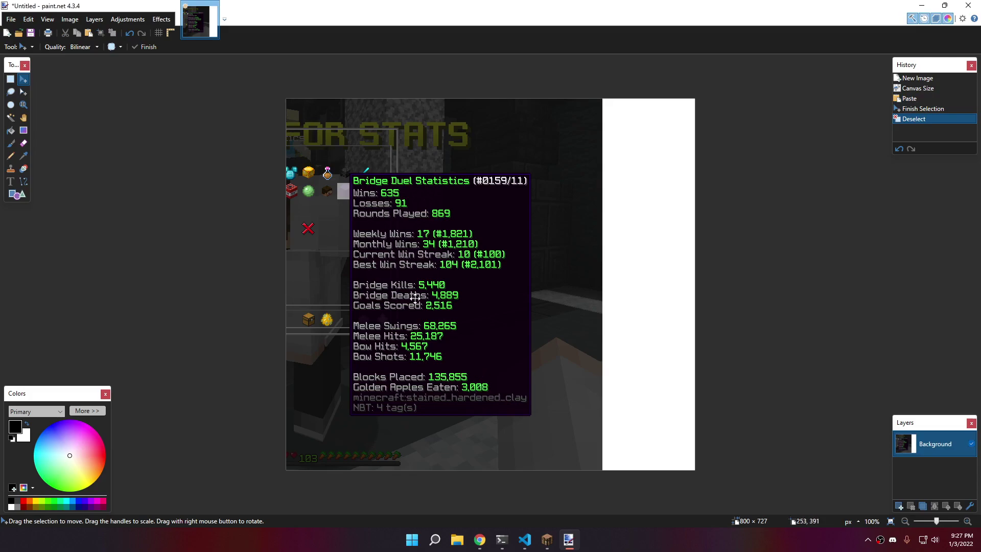
pyautogui.hotkey('ctrl', 'd')
pyautogui.hotkey('ctrl', '+')
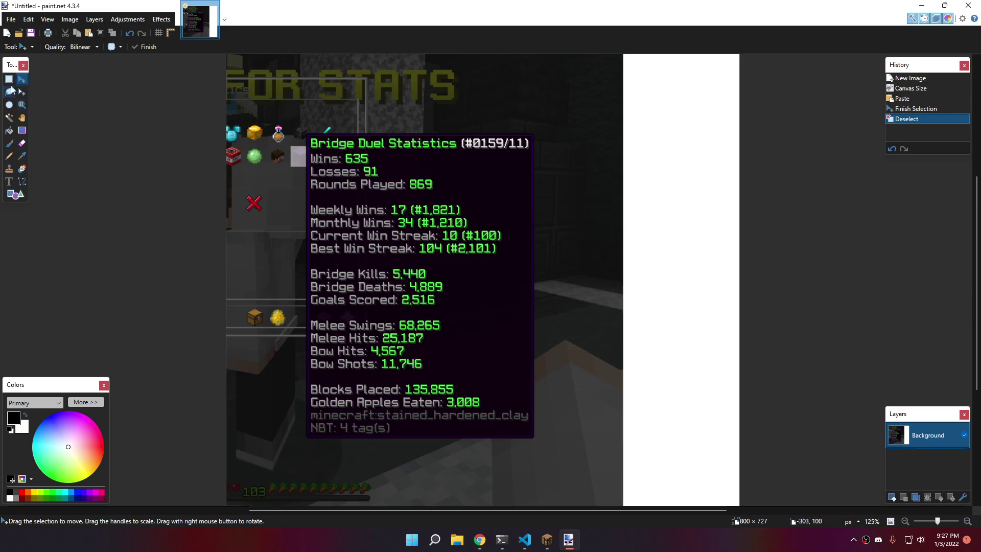
# Box the current win streak 10 and best win streak 104, then close without saving.
pyautogui.press('s')
pyautogui.moveTo(441, 228); pyautogui.dragTo(459, 245)
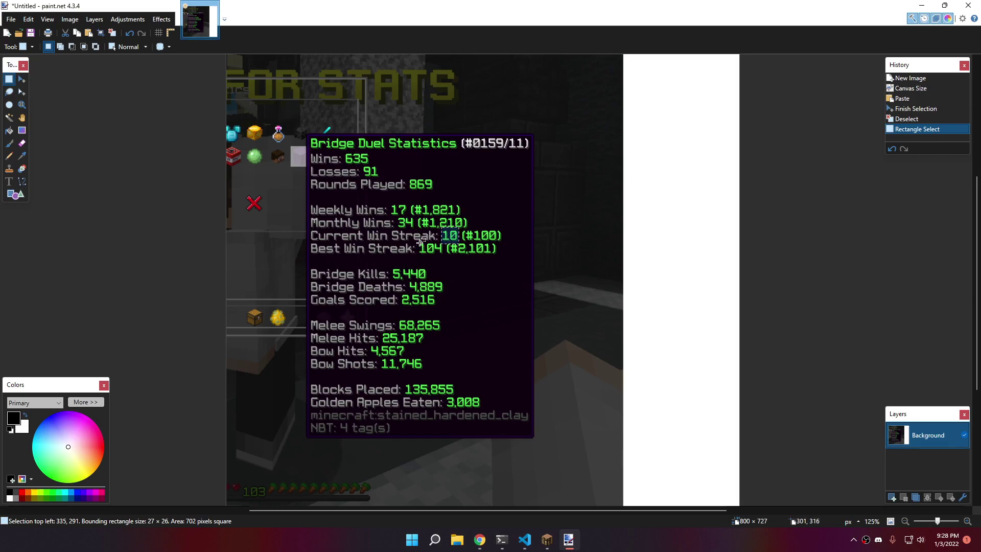
pyautogui.moveTo(419, 243); pyautogui.dragTo(443, 256)
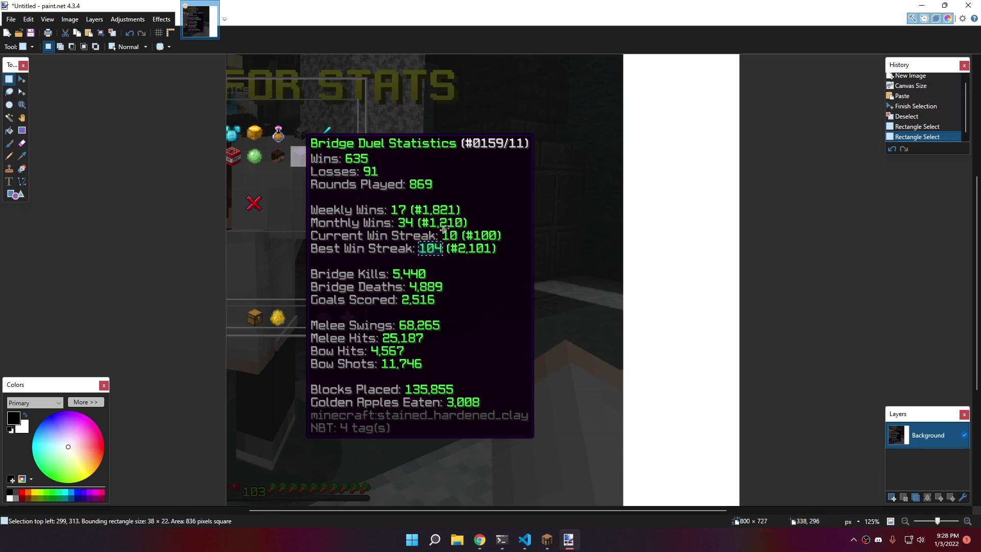
pyautogui.moveTo(441, 226); pyautogui.dragTo(461, 245)
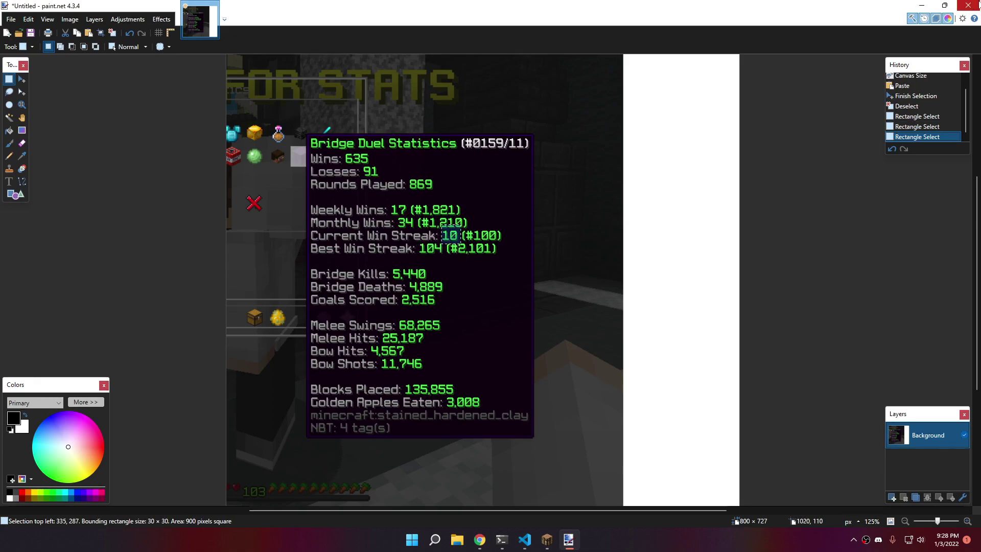
pyautogui.click(968, 5)
pyautogui.click(480, 332)
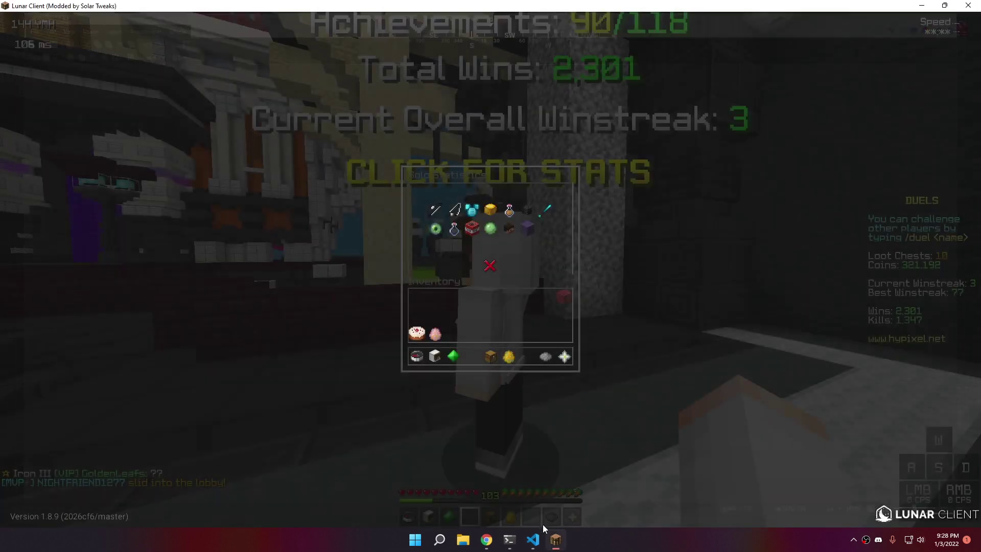
# Set winStreak to 15 and bestWinStreak to 35 under dodge in config.json and save.
pyautogui.hotkey('alt', 'Tab')
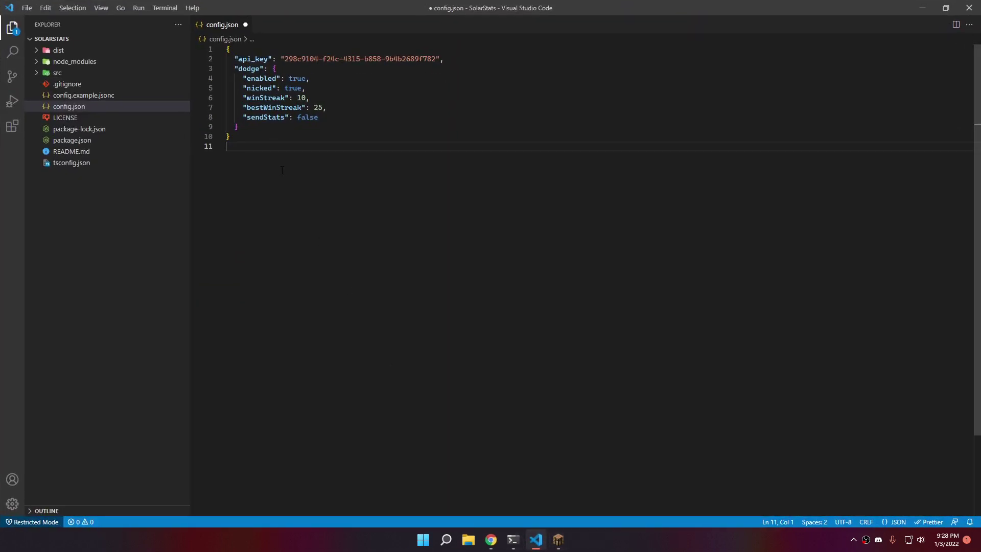
pyautogui.click(558, 539)
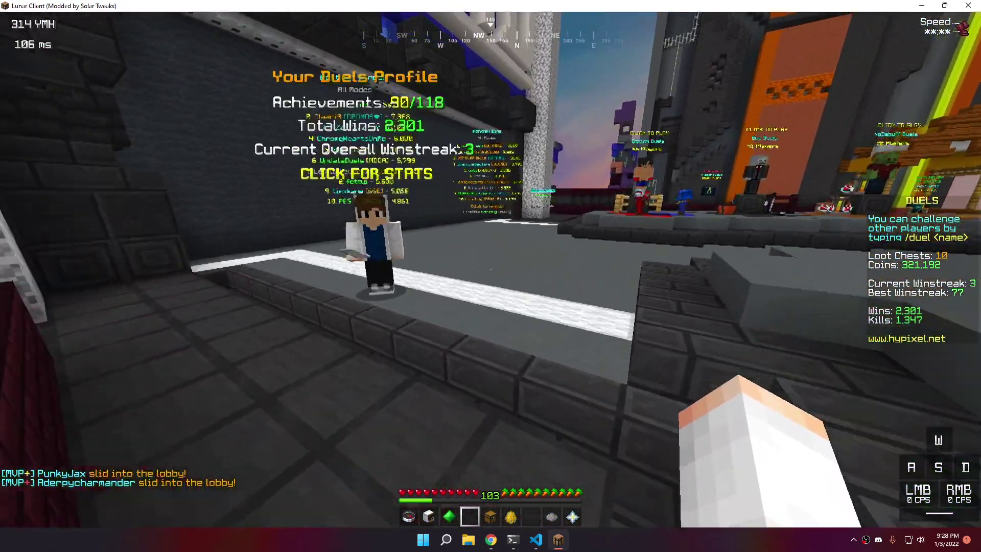
pyautogui.press('t')
pyautogui.hotkey('alt', 'Tab')
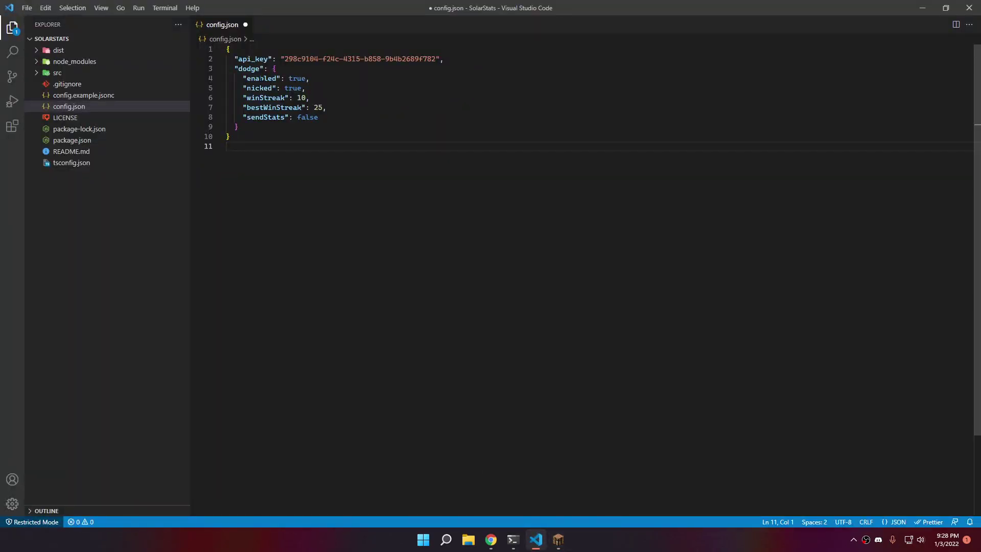
pyautogui.doubleClick(302, 97)
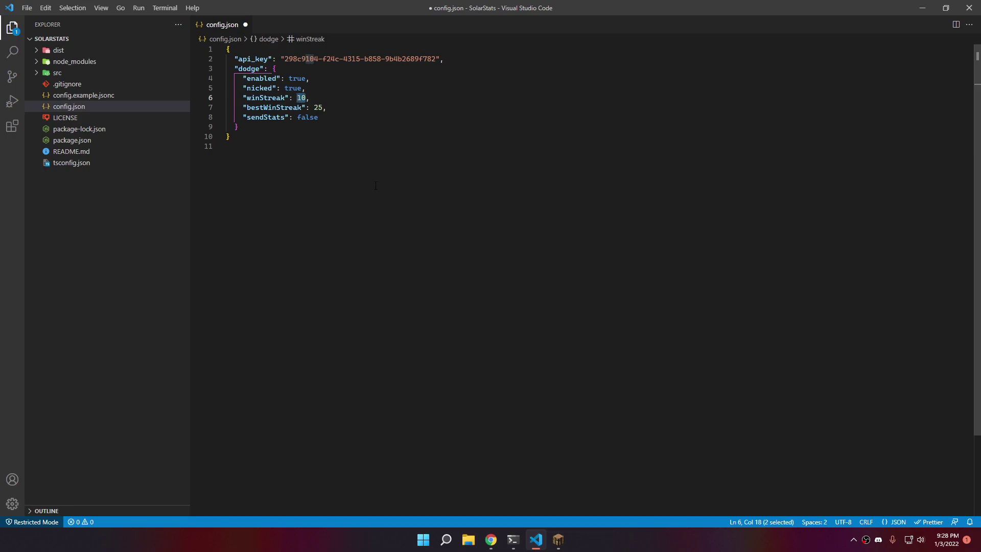
pyautogui.moveTo(247, 107); pyautogui.dragTo(323, 107)
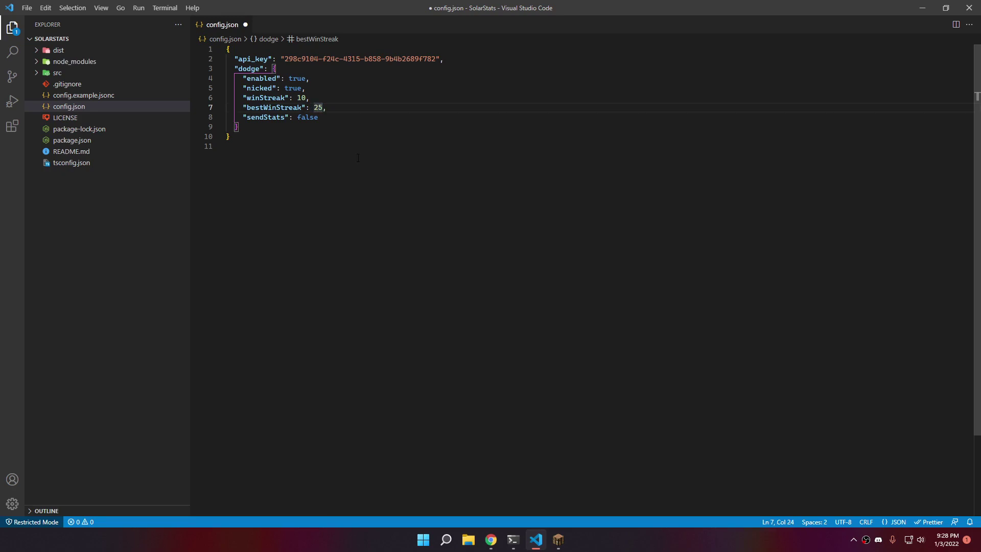
pyautogui.press('BackSpace')
pyautogui.press('BackSpace')
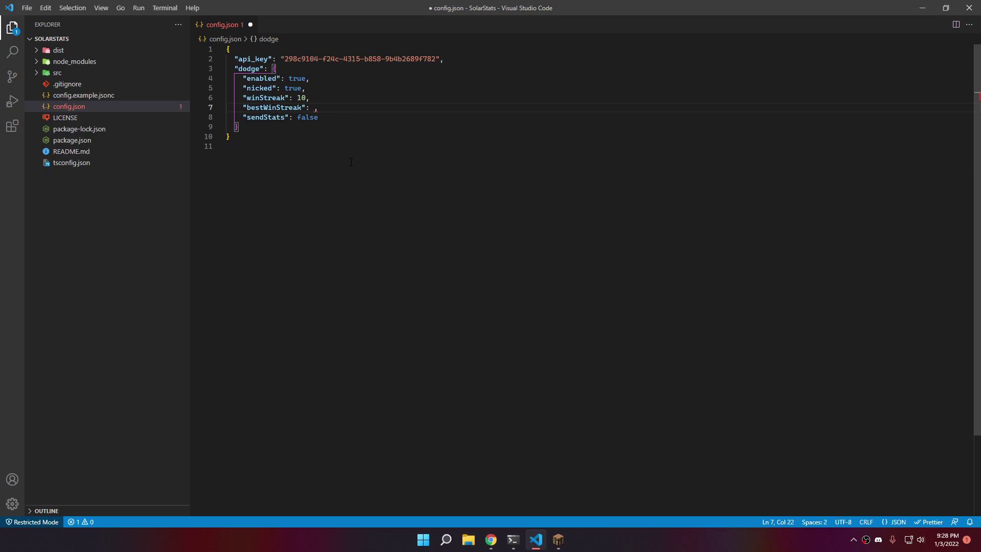
pyautogui.write('35')
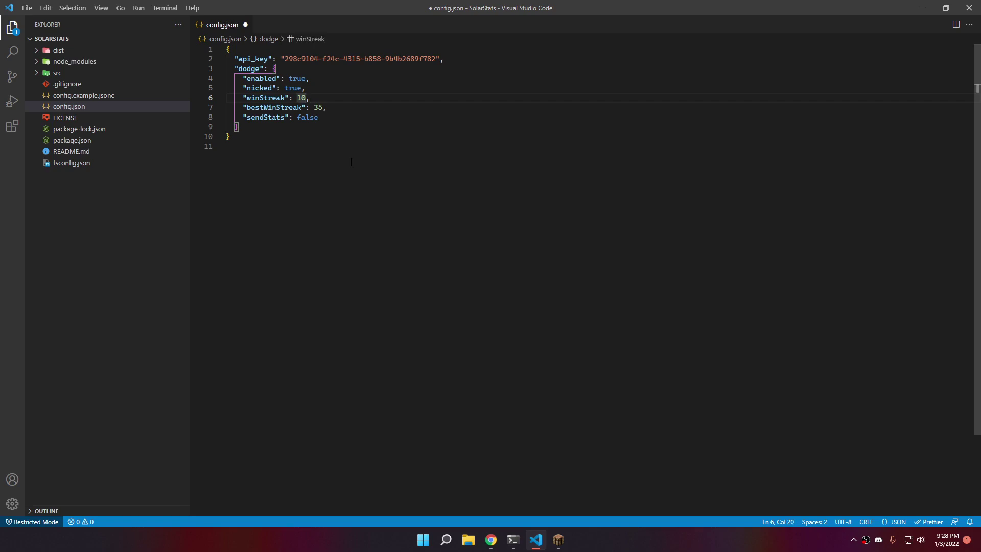
pyautogui.press('BackSpace')
pyautogui.press('BackSpace')
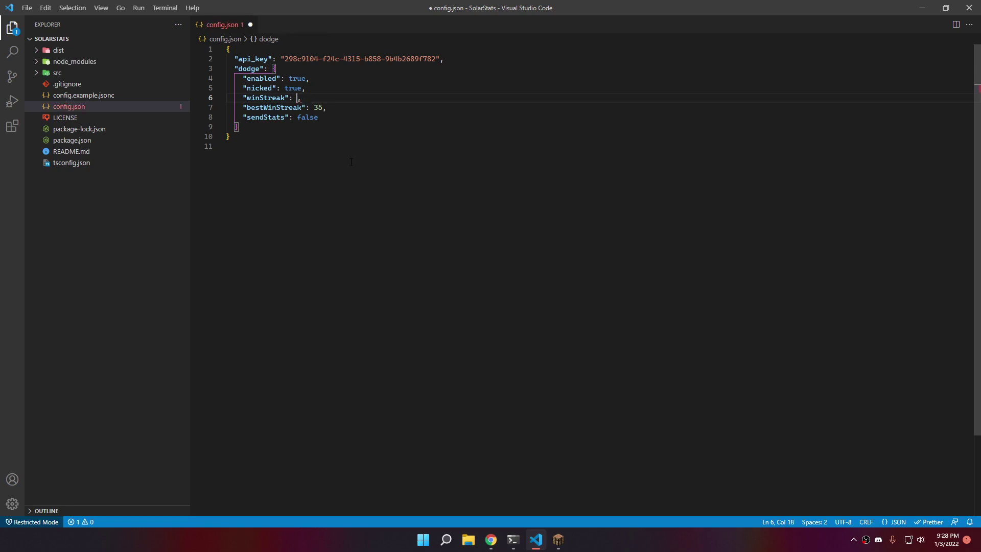
pyautogui.write('15')
pyautogui.press('End')
pyautogui.hotkey('ctrl', 's')
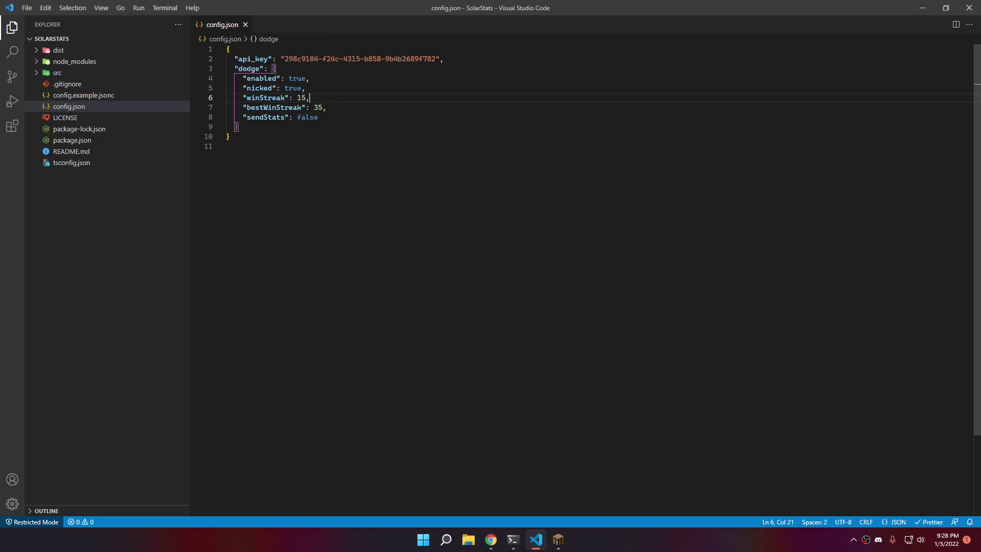
# Retype true for the nicked and enabled dodge settings and save config.json.
pyautogui.doubleClick(292, 88)
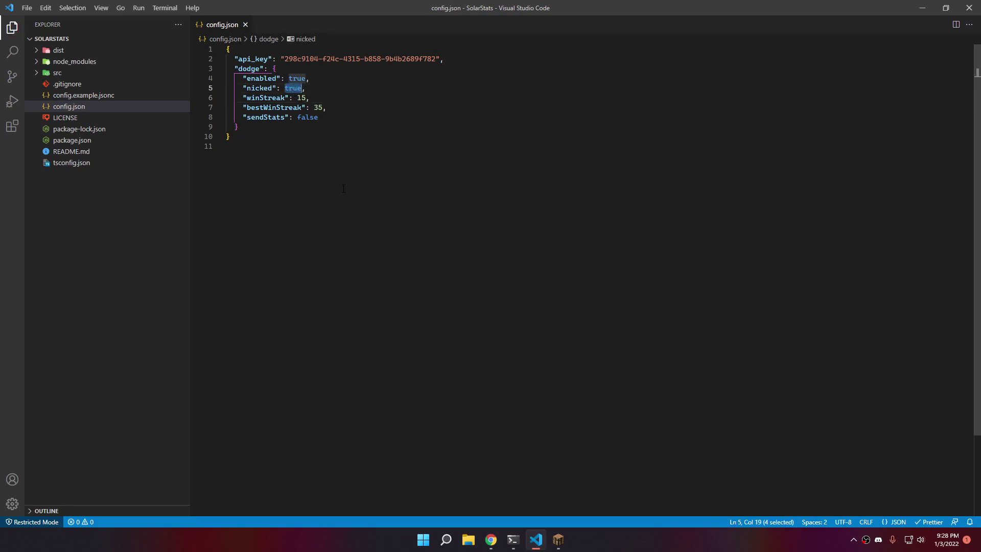
pyautogui.write('true')
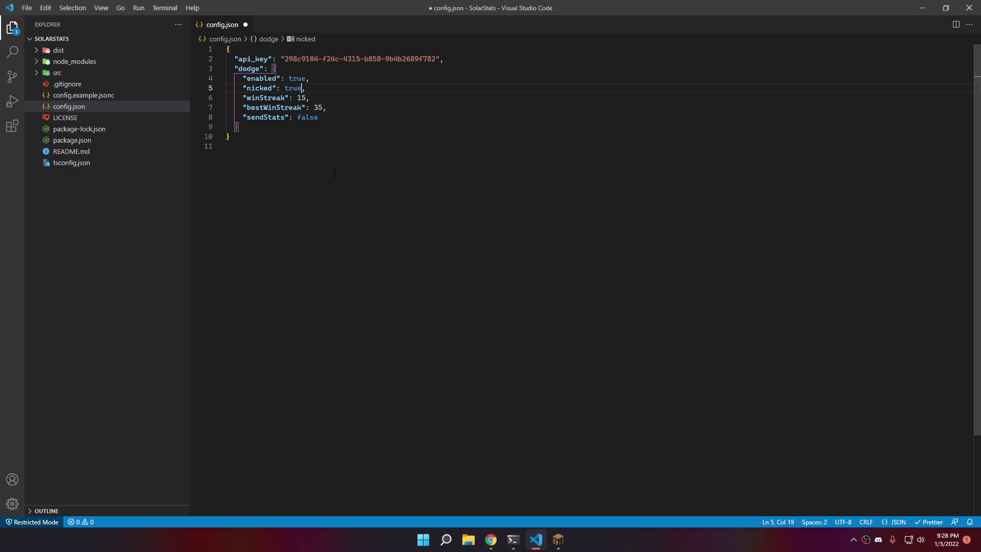
pyautogui.doubleClick(296, 79)
pyautogui.write('fa')
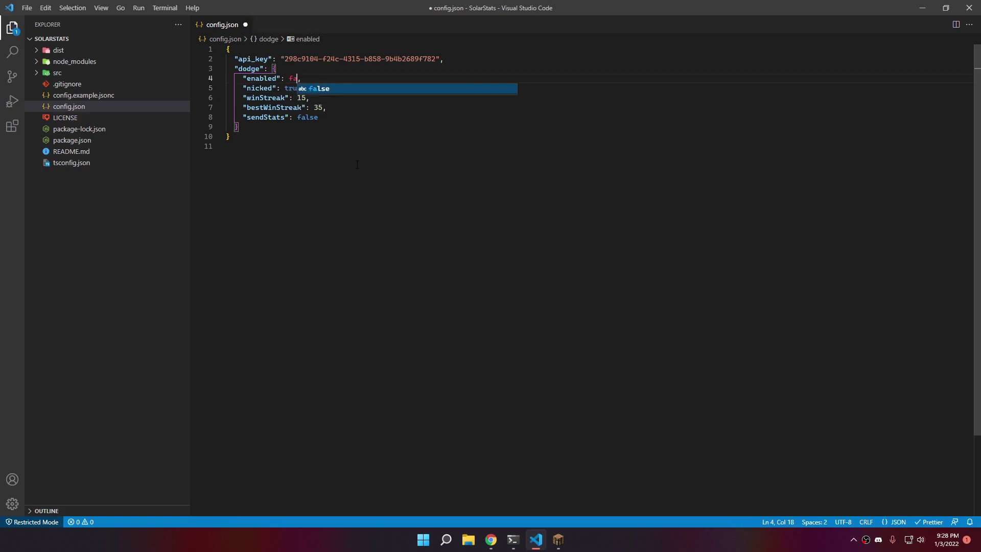
pyautogui.press('BackSpace')
pyautogui.press('BackSpace')
pyautogui.write('true')
pyautogui.hotkey('ctrl', 's')
pyautogui.doubleClick(334, 119)
pyautogui.click(335, 118)
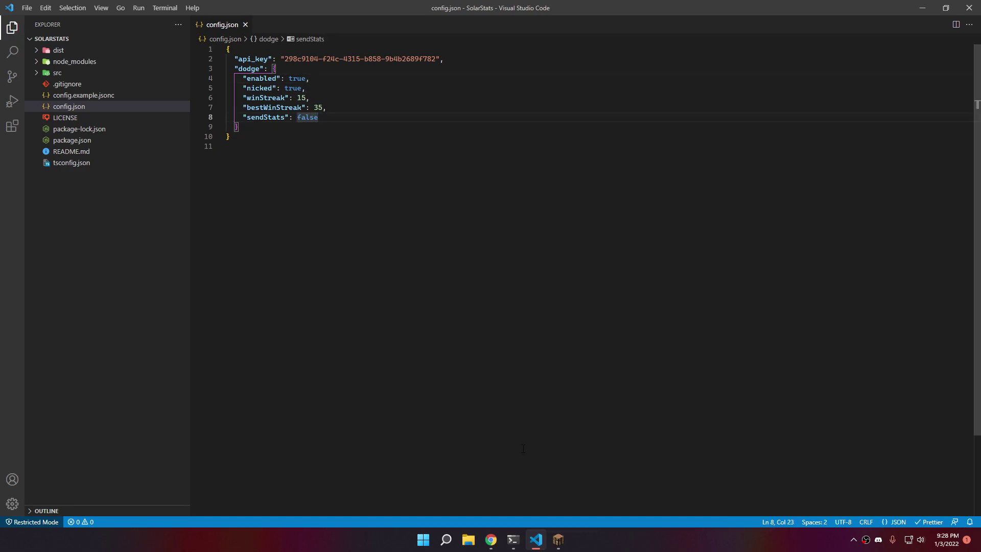
# Walk through the Duels lobby past the OP and TNT Games Duels NPCs toward the INFO area.
pyautogui.click(558, 539)
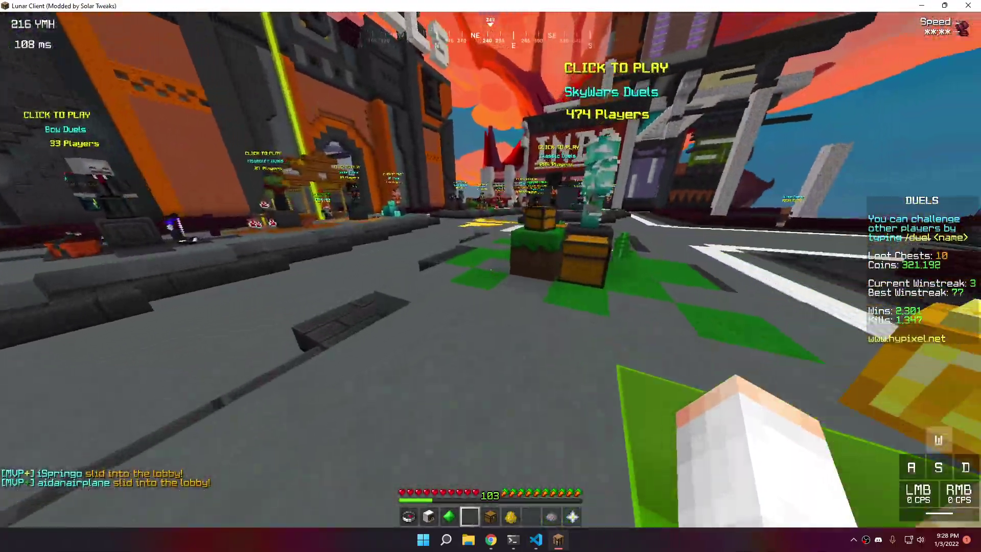
pyautogui.press('a')
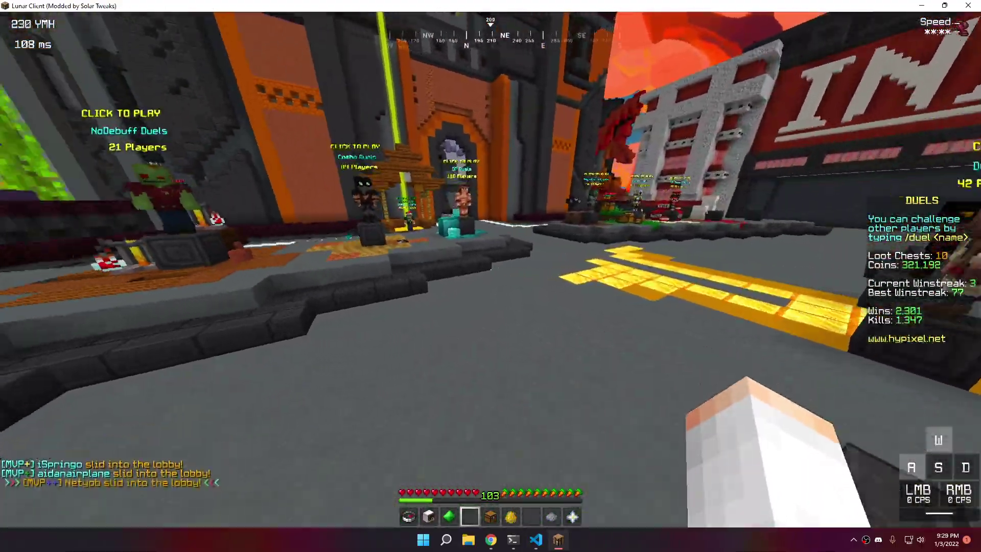
pyautogui.press('w')
pyautogui.press('d')
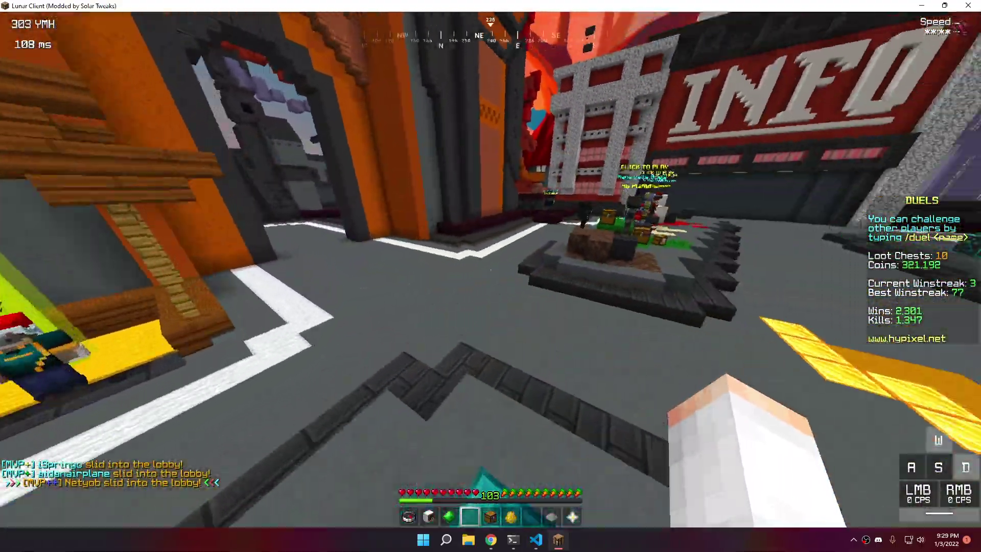
pyautogui.press('w')
pyautogui.press('w')
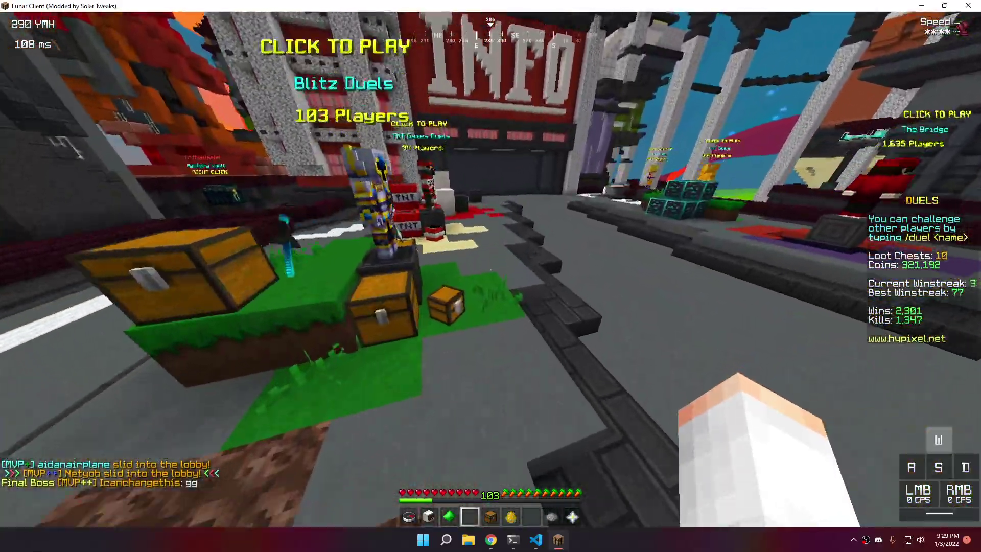
pyautogui.press('d')
pyautogui.click(490, 276)
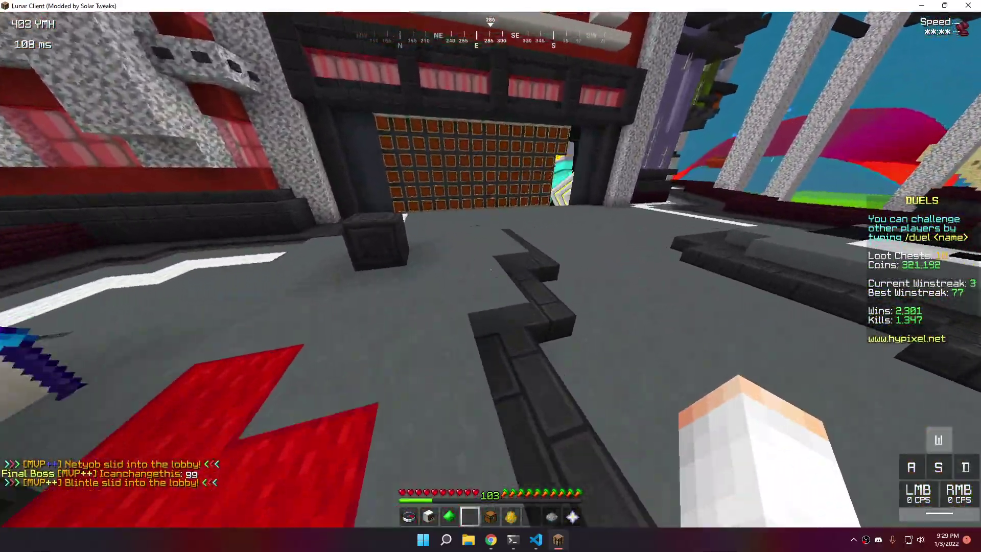
pyautogui.press('w')
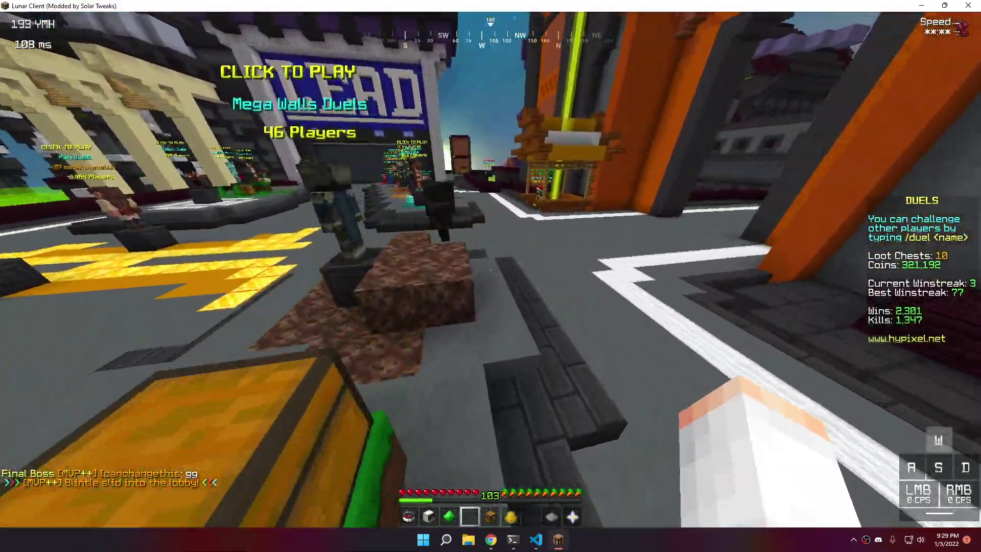
pyautogui.press('w')
pyautogui.click(491, 275)
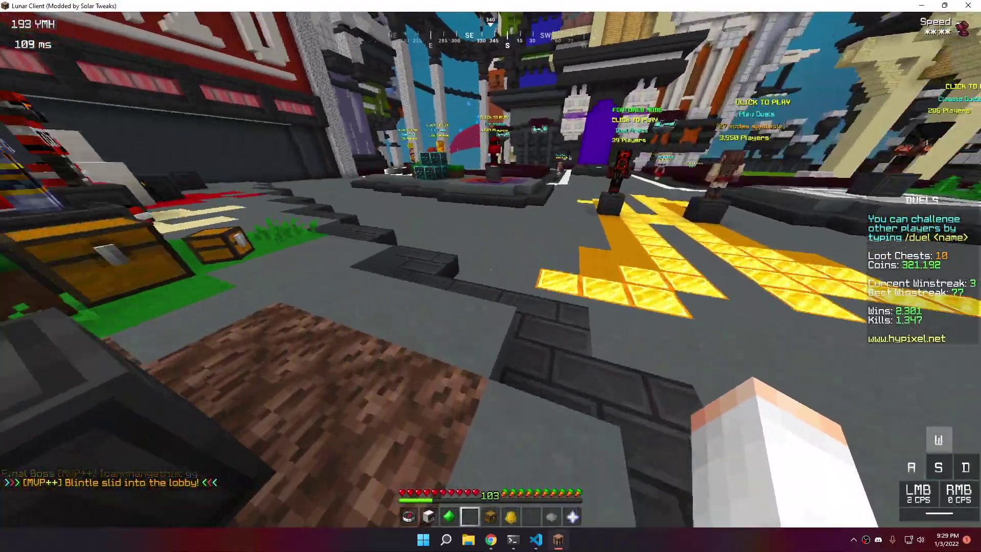
pyautogui.click(491, 276)
pyautogui.press('w')
pyautogui.click(490, 276)
pyautogui.press('w')
pyautogui.click(491, 275)
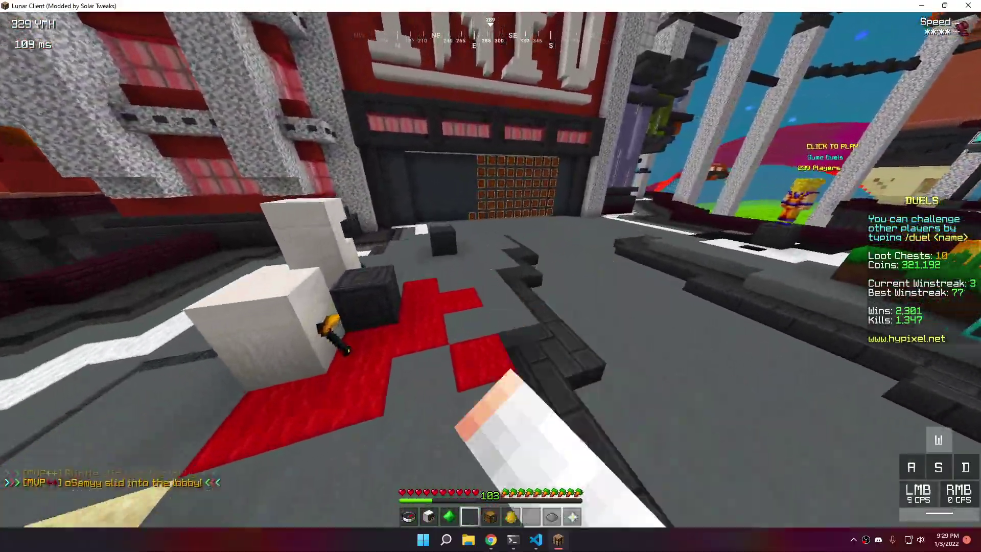
pyautogui.click(490, 276)
pyautogui.click(490, 276)
# Walk toward the UHC Duels and The Bridge NPCs in the lobby.
pyautogui.press('w')
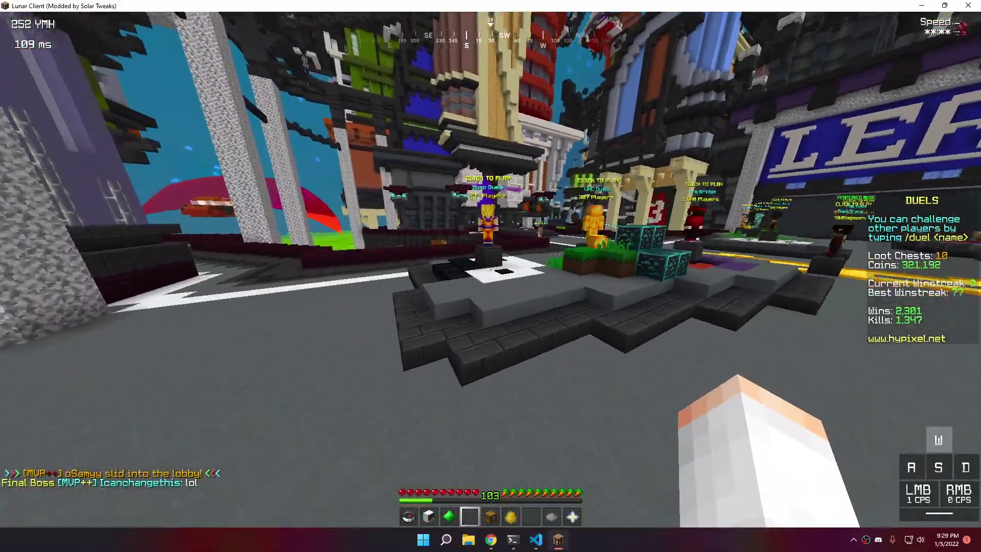
pyautogui.press('d')
pyautogui.press('w')
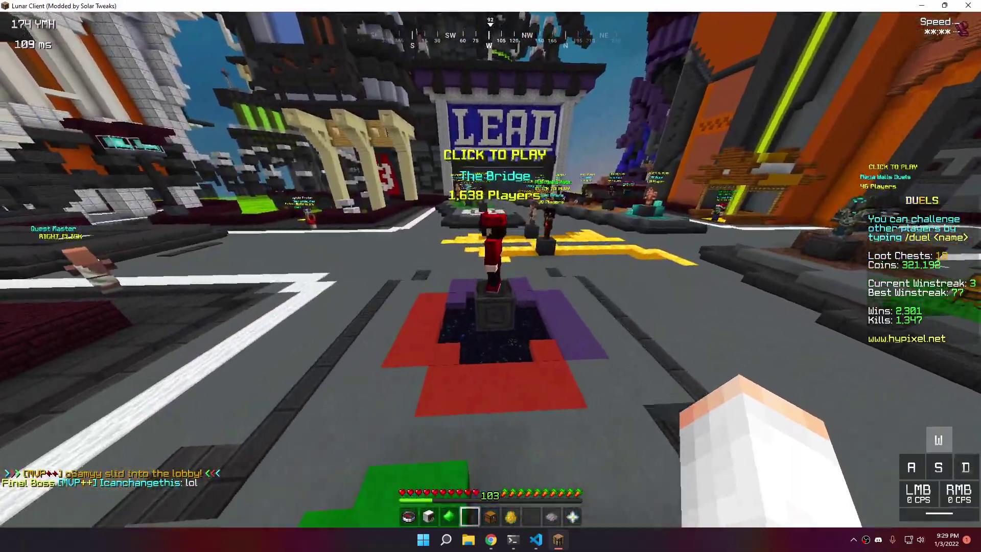
# Change bestWinStreak from 35 to 10 and winStreak from 15 to 5 in config.json and save.
pyautogui.hotkey('alt', 'Tab')
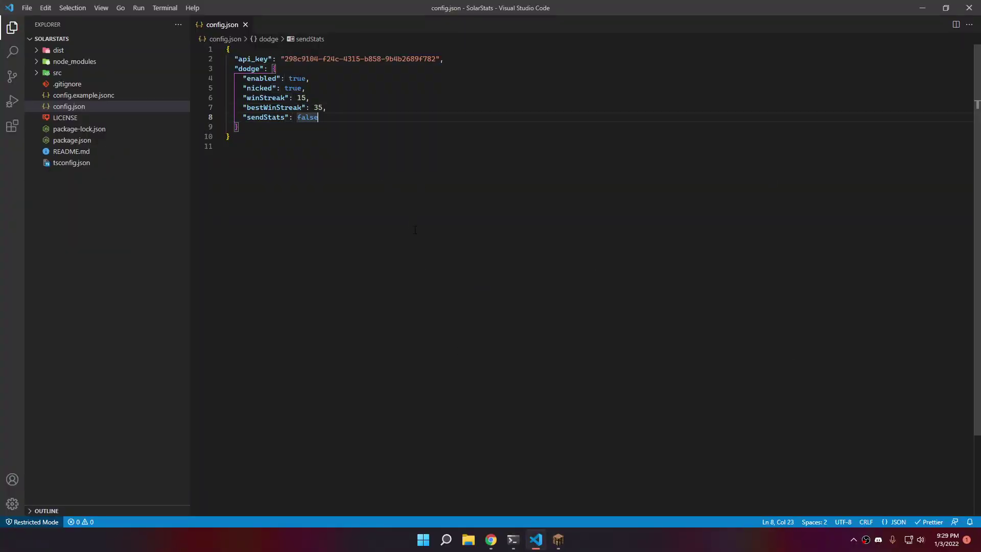
pyautogui.moveTo(322, 107); pyautogui.dragTo(314, 107)
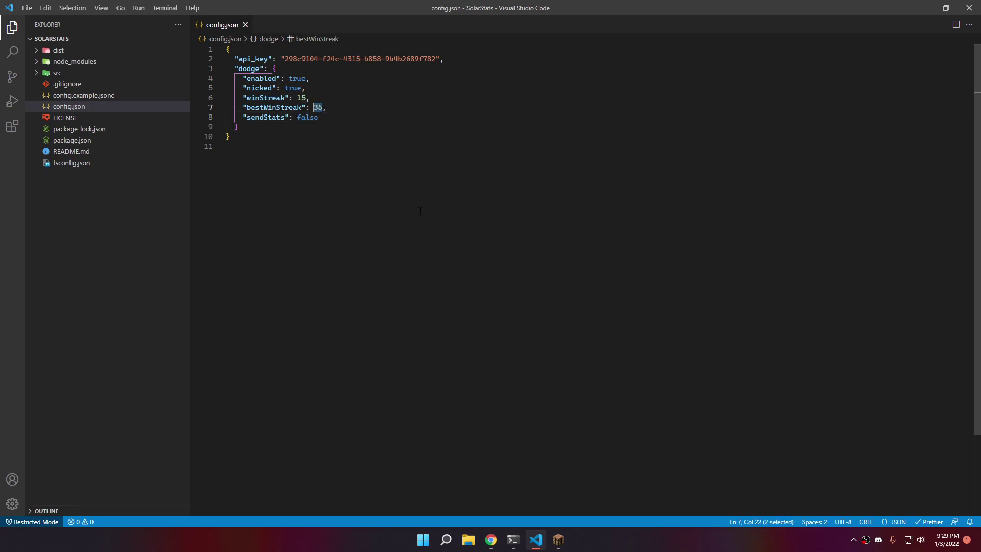
pyautogui.write('10')
pyautogui.press('Up')
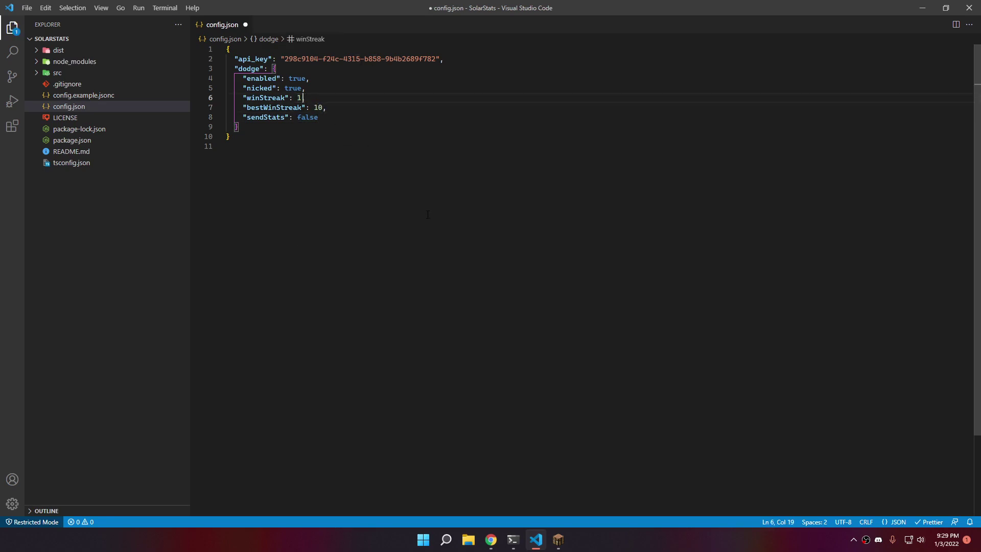
pyautogui.press('Left')
pyautogui.press('BackSpace')
pyautogui.press('BackSpace')
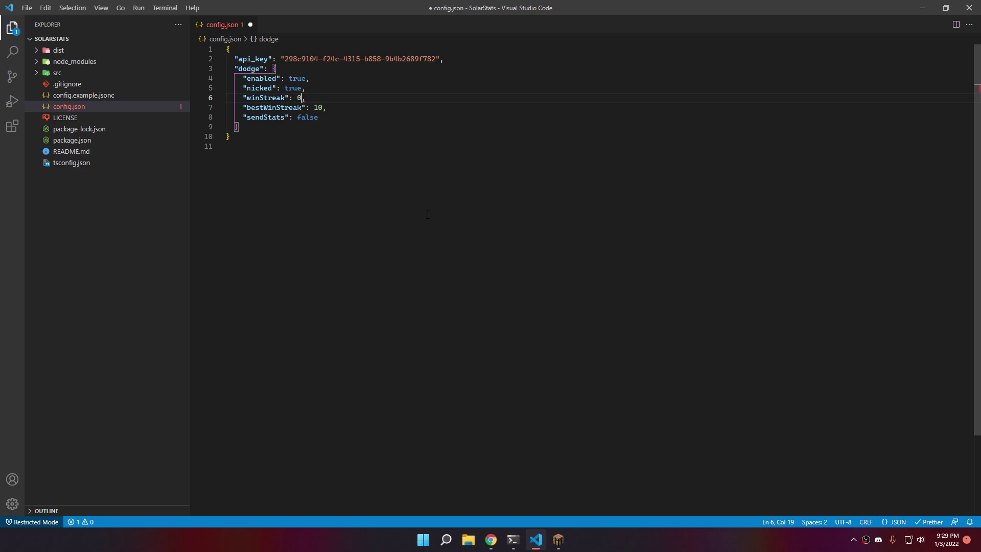
pyautogui.press('Right')
pyautogui.hotkey('ctrl', 's')
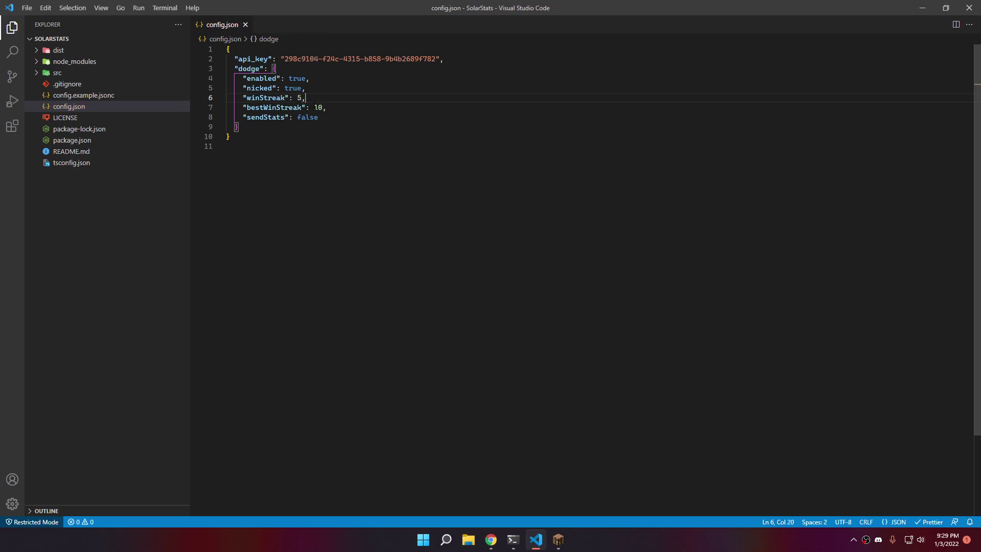
pyautogui.click(335, 109)
pyautogui.click(333, 199)
pyautogui.click(513, 539)
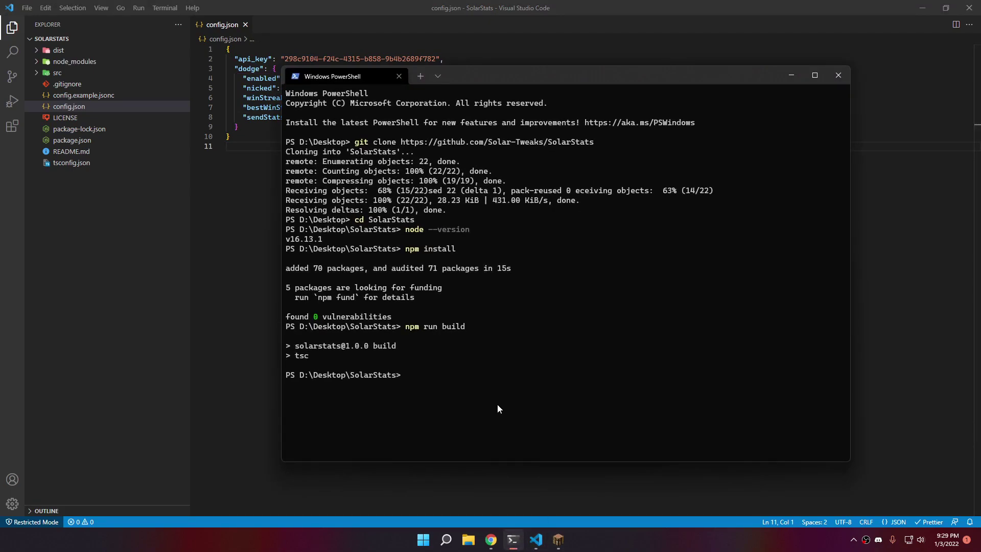
# Clear the terminal and run npm run start to launch the SolarStats proxy.
pyautogui.write('clear')
pyautogui.press('Return')
pyautogui.write('npm r')
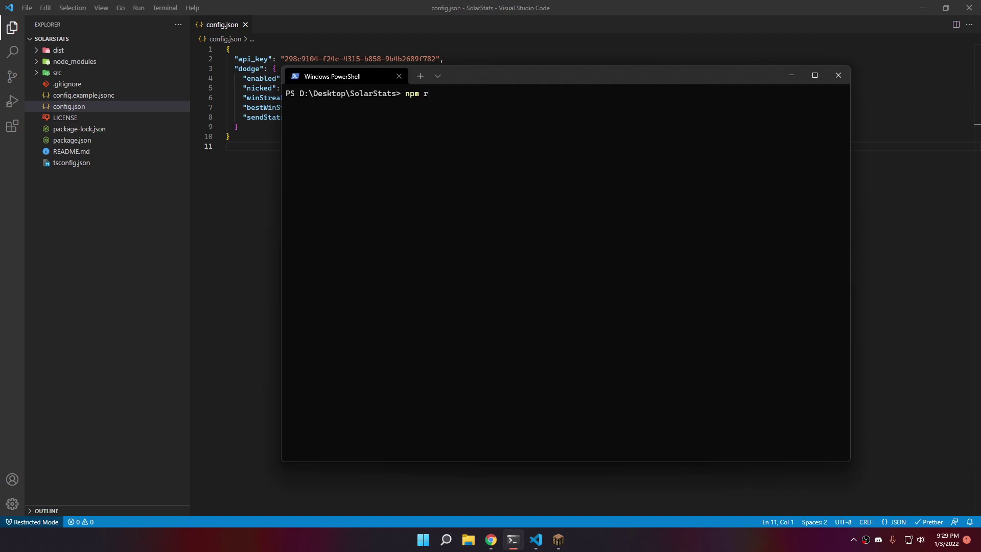
pyautogui.write('un start')
pyautogui.press('Return')
pyautogui.moveTo(505, 77); pyautogui.dragTo(187, 122)
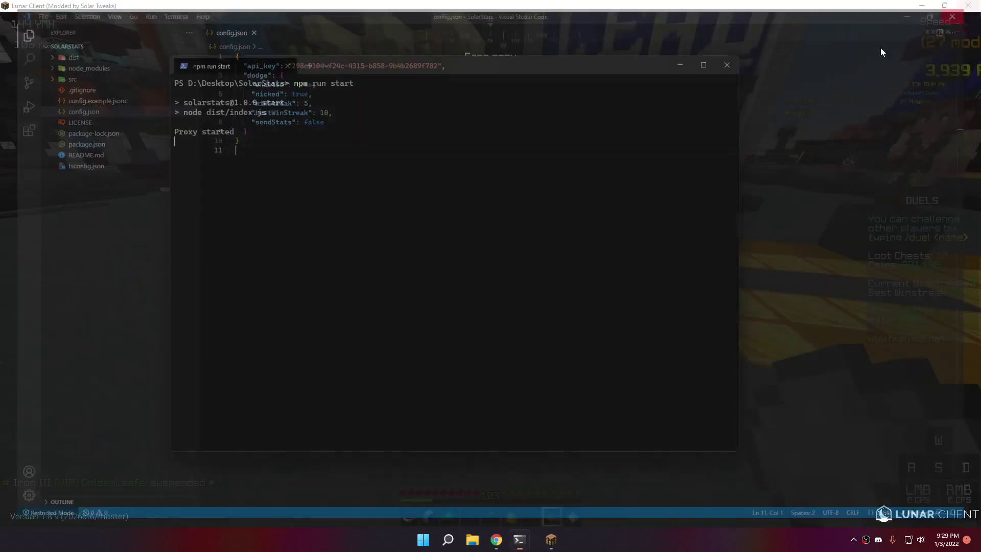
pyautogui.click(106, 281)
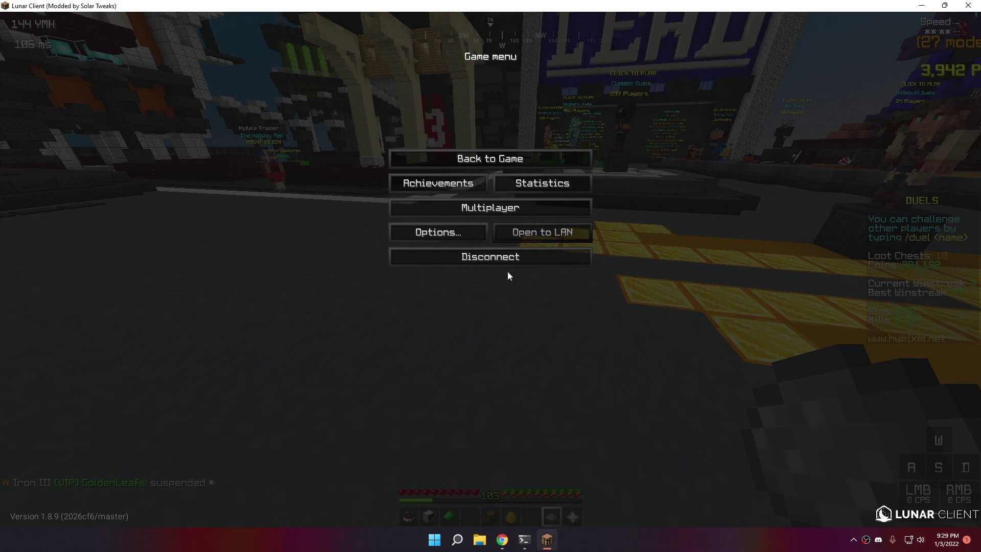
# Disconnect from Hypixel and return to the multiplayer server list.
pyautogui.click(541, 260)
pyautogui.click(485, 490)
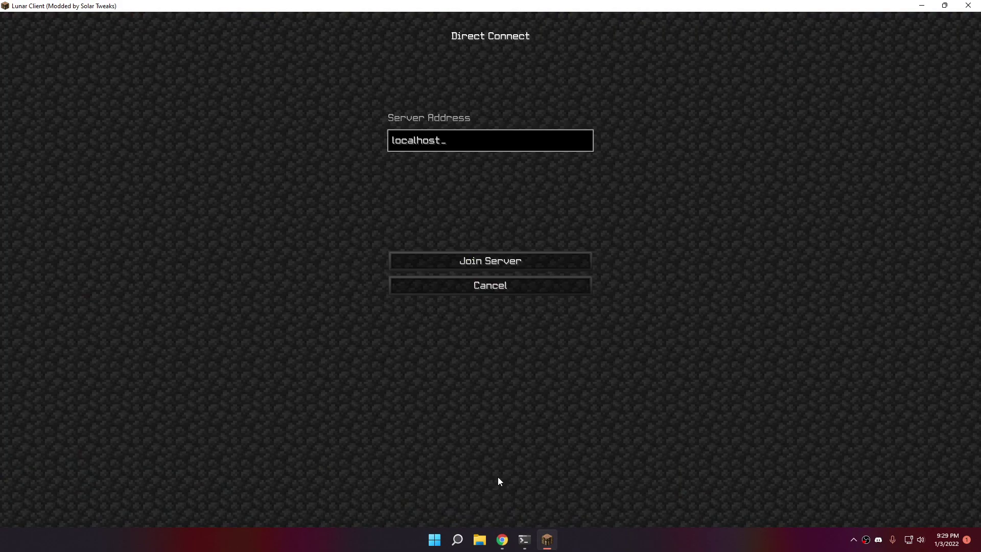
pyautogui.click(490, 287)
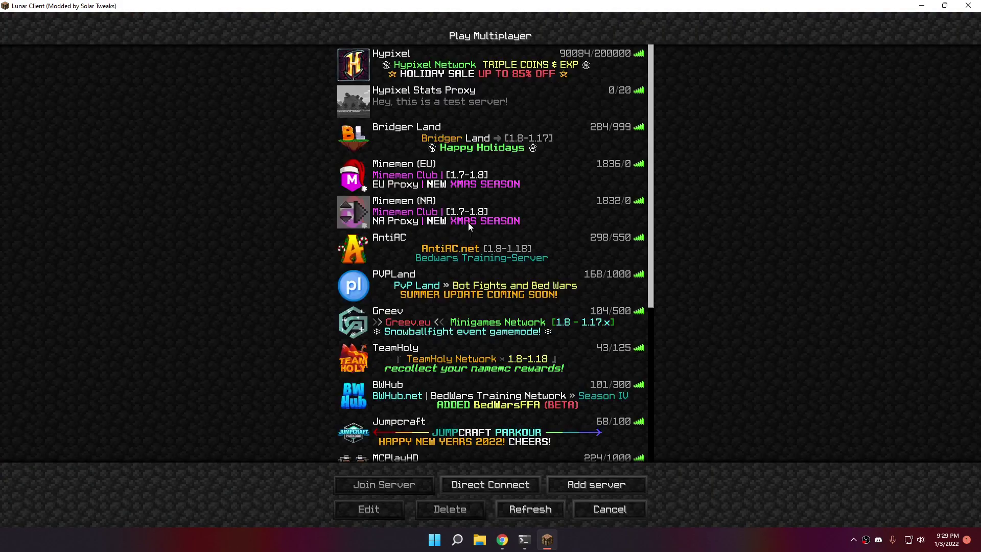
# Inspect the Hypixel Stats Proxy entry, highlighting stats-proxy.hypixel.net and port 25556.
pyautogui.click(372, 508)
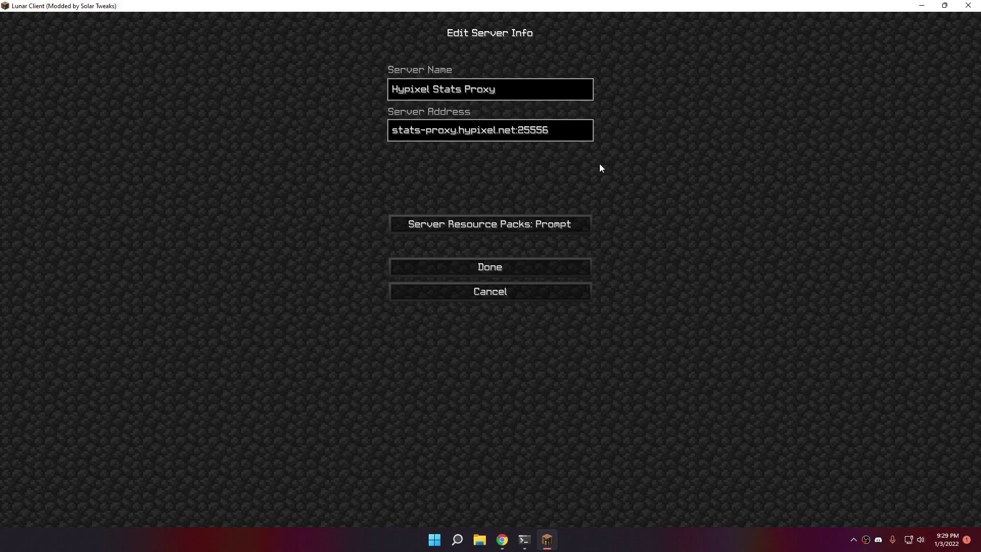
pyautogui.hotkey('shift', 'Left')
pyautogui.hotkey('shift', 'Left')
pyautogui.hotkey('shift', 'Left')
pyautogui.hotkey('shift', 'Left')
pyautogui.hotkey('shift', 'Left')
pyautogui.click(534, 274)
pyautogui.click(357, 509)
pyautogui.press('Tab')
pyautogui.hotkey('shift', 'Right')
pyautogui.hotkey('shift', 'Right')
pyautogui.hotkey('shift', 'Right')
pyautogui.hotkey('shift', 'Right')
pyautogui.hotkey('shift', 'Right')
pyautogui.hotkey('shift', 'Right')
pyautogui.hotkey('shift', 'Right')
pyautogui.hotkey('shift', 'Right')
pyautogui.hotkey('shift', 'Right')
pyautogui.hotkey('shift', 'Right')
pyautogui.hotkey('shift', 'Right')
pyautogui.hotkey('shift', 'Right')
pyautogui.hotkey('shift', 'Right')
pyautogui.hotkey('shift', 'Right')
pyautogui.hotkey('shift', 'Right')
pyautogui.hotkey('shift', 'Right')
pyautogui.hotkey('shift', 'Right')
pyautogui.hotkey('shift', 'Right')
pyautogui.hotkey('shift', 'Right')
pyautogui.hotkey('shift', 'Right')
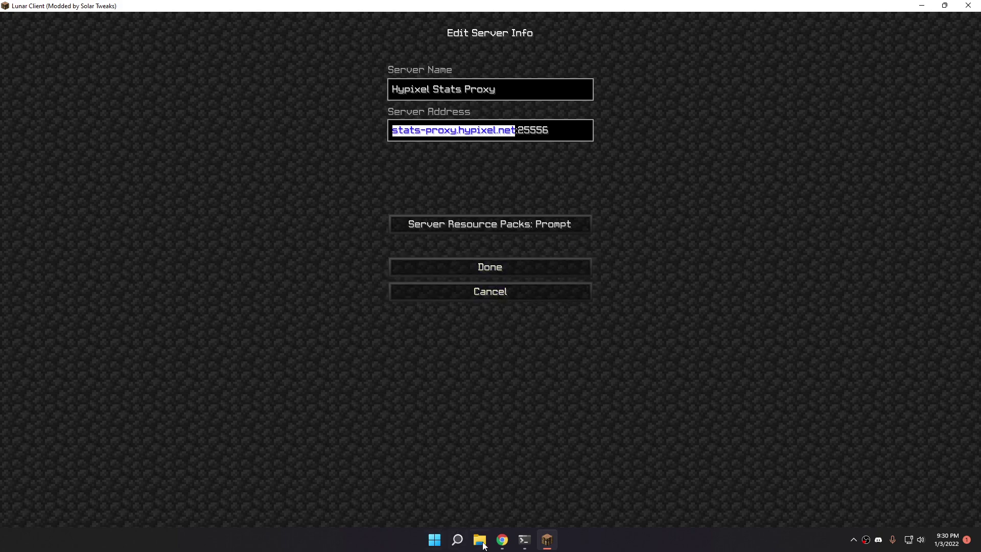
pyautogui.click(524, 540)
# Open a new Windows PowerShell tab in the terminal.
pyautogui.click(326, 65)
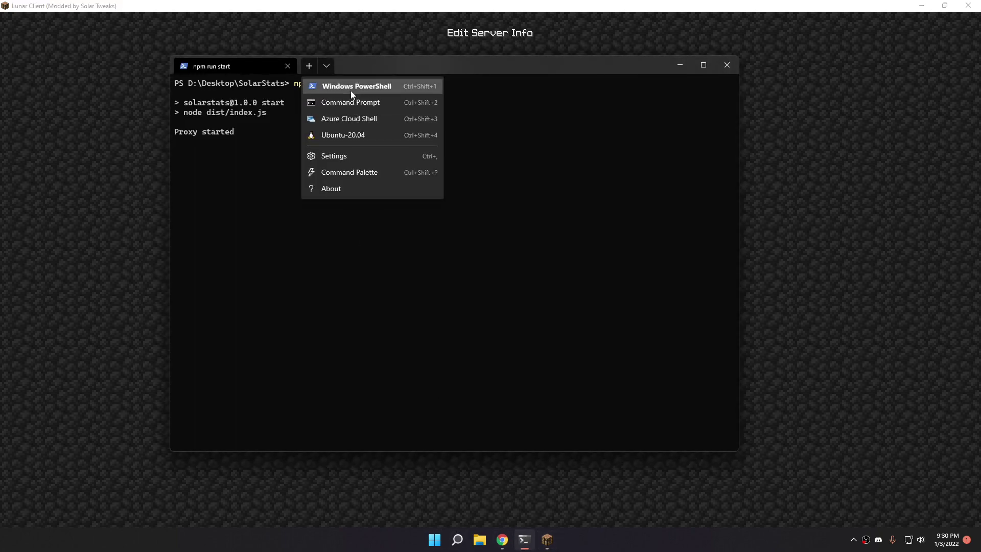
pyautogui.click(350, 88)
pyautogui.moveTo(507, 72); pyautogui.dragTo(555, 223)
# Ping stats-proxy.hypixel.net to confirm it resolves to 127.0.0.1, then stop the ping.
pyautogui.write('ping')
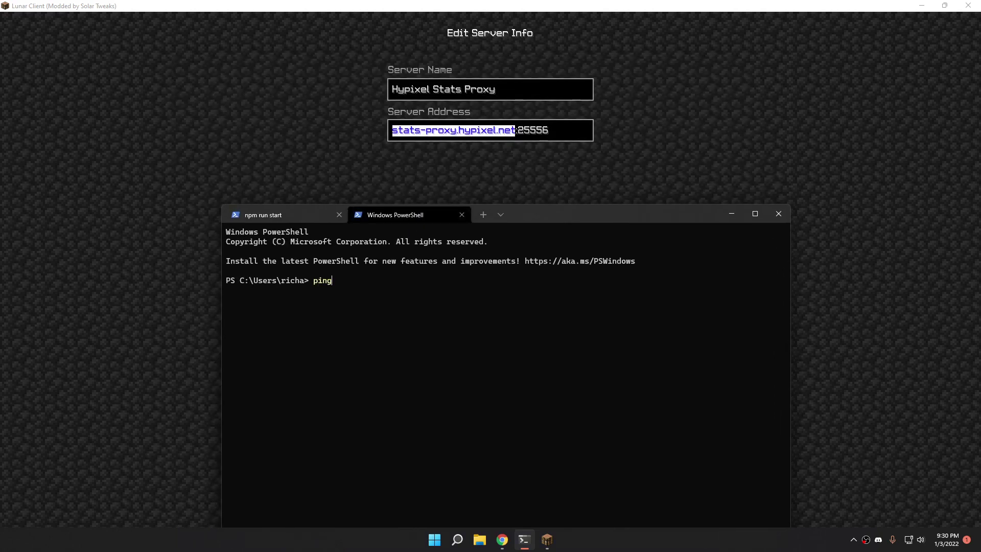
pyautogui.write(' stats-proxy.hypixel.net')
pyautogui.write('3')
pyautogui.press('Return')
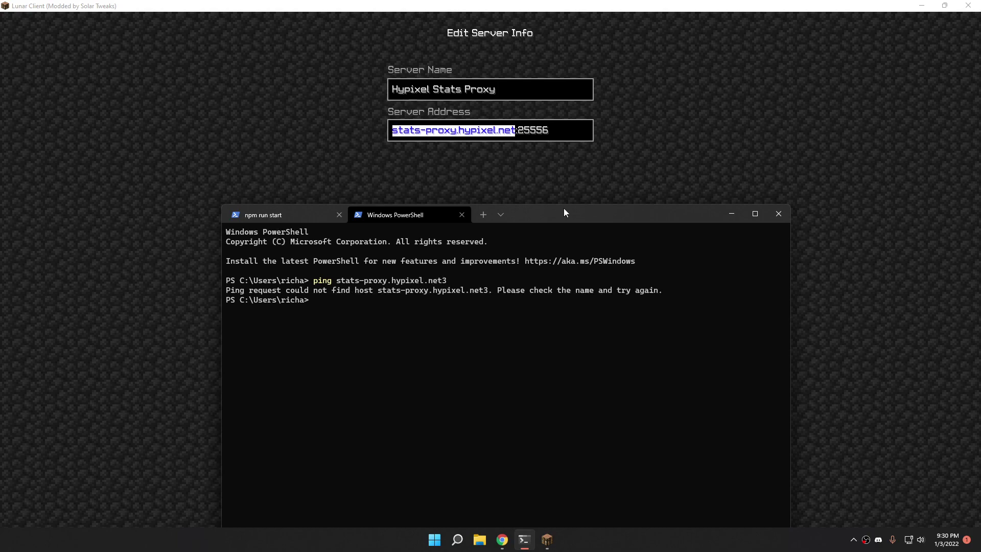
pyautogui.press('Up')
pyautogui.press('BackSpace')
pyautogui.press('Return')
pyautogui.hotkey('ctrl', 'c')
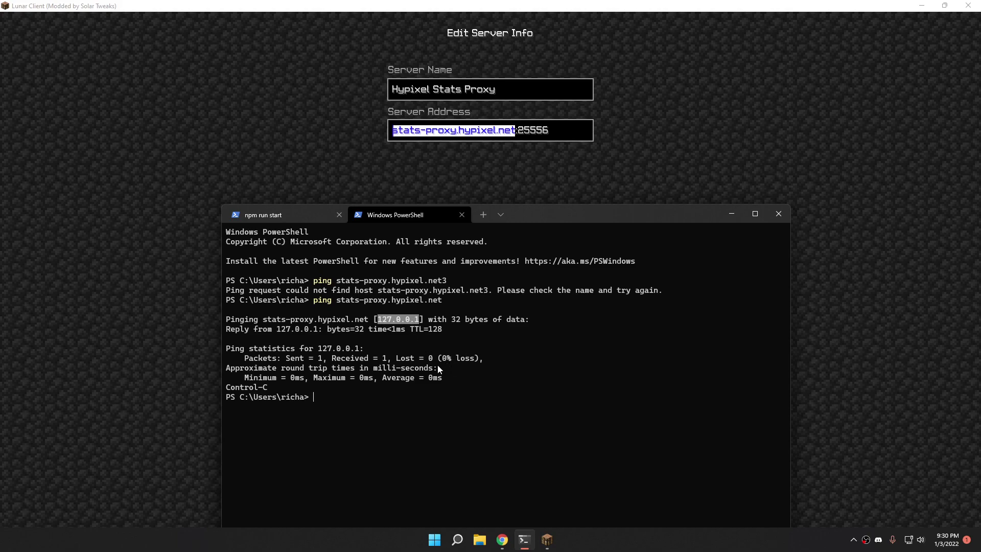
pyautogui.click(770, 215)
pyautogui.press('Escape')
# Close the extra PowerShell tab and join the Hypixel Stats Proxy server from the list.
pyautogui.click(462, 215)
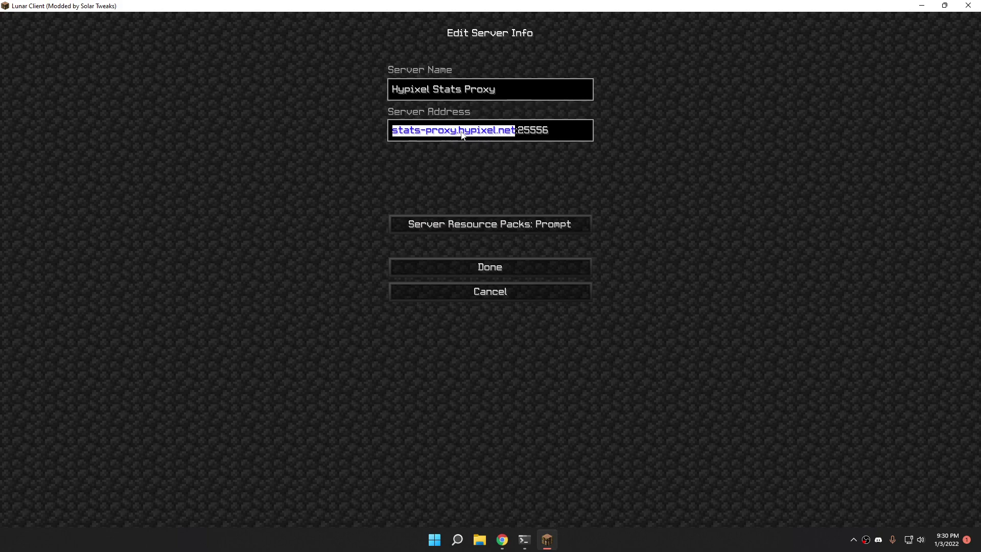
pyautogui.click(508, 289)
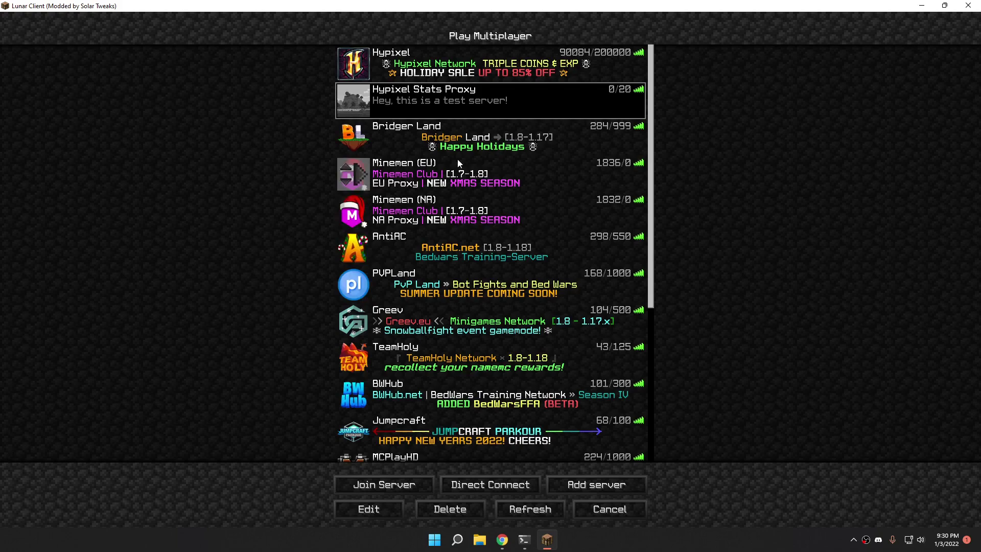
pyautogui.doubleClick(479, 105)
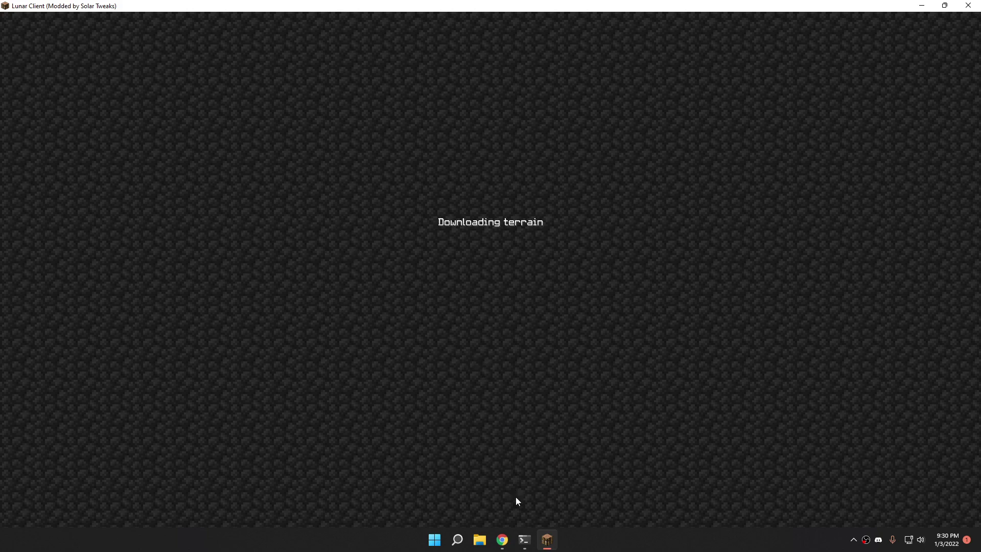
# Copy the Microsoft sign-in code from the proxy's terminal output.
pyautogui.click(524, 539)
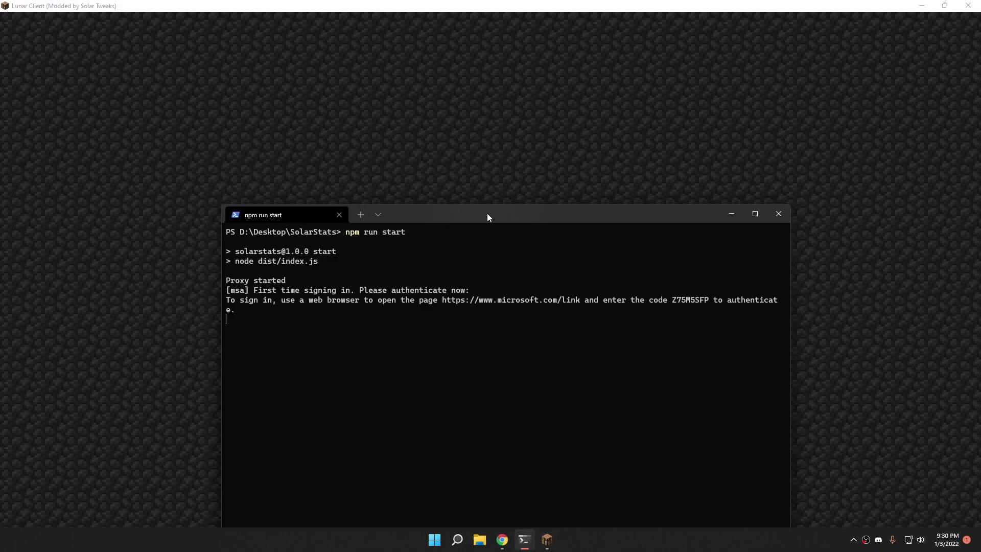
pyautogui.moveTo(487, 213); pyautogui.dragTo(448, 105)
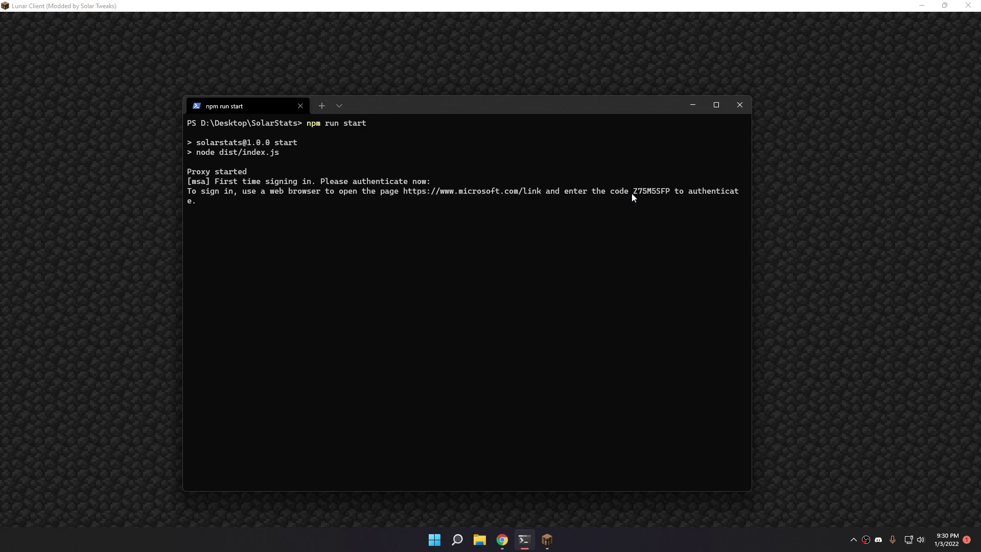
pyautogui.moveTo(633, 193); pyautogui.dragTo(668, 193)
pyautogui.rightClick(667, 194)
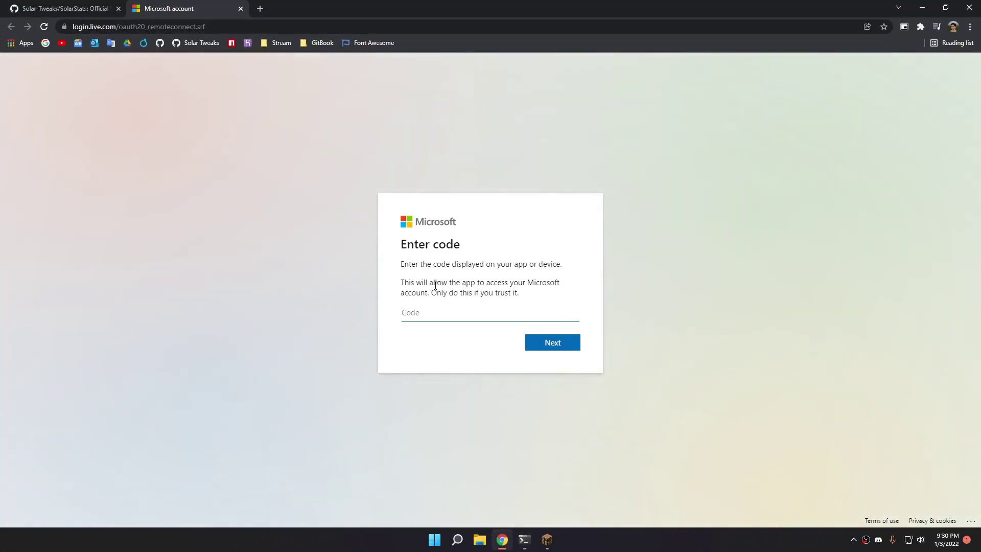
# Paste the sign-in code into Microsoft's Enter code page, submit it, and close that tab.
pyautogui.moveTo(402, 265); pyautogui.dragTo(569, 274)
pyautogui.click(460, 306)
pyautogui.hotkey('alt', 'Tab')
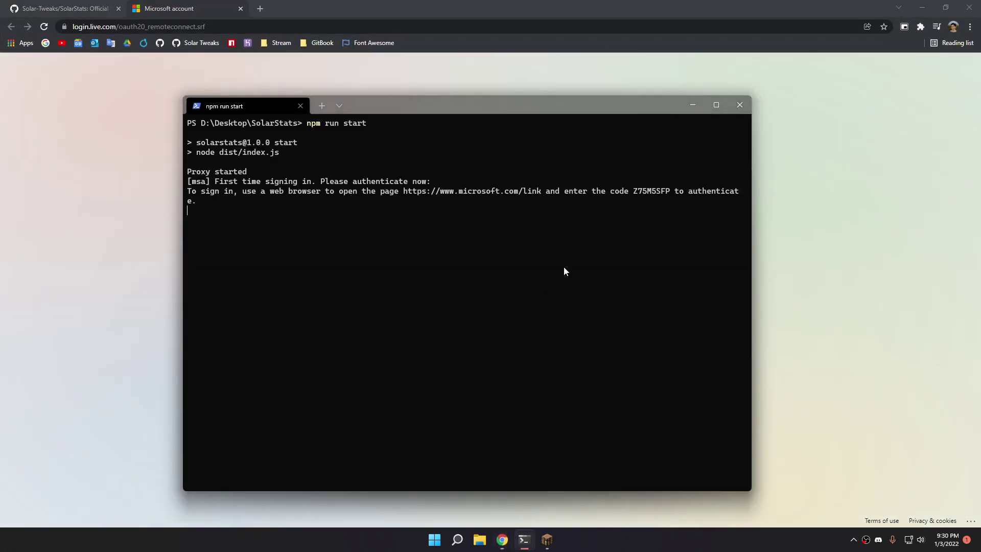
pyautogui.hotkey('alt', 'Tab')
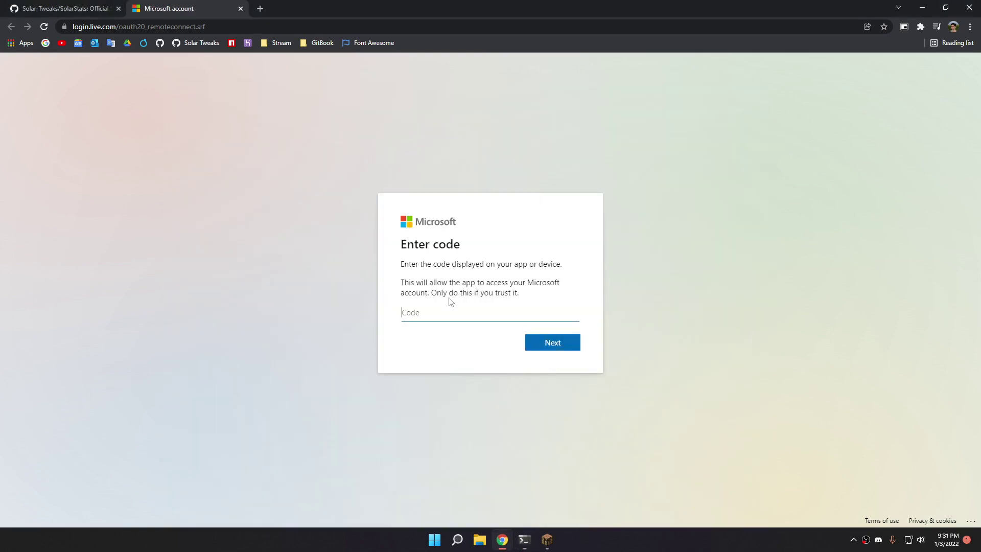
pyautogui.hotkey('ctrl', 'v')
pyautogui.click(545, 344)
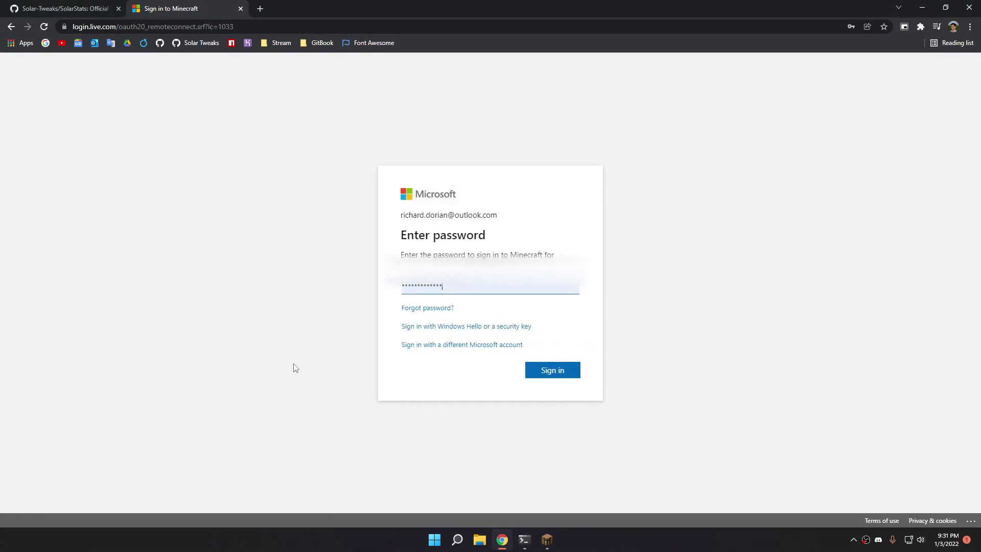
pyautogui.click(240, 9)
# Copy the microsoft.com/link URL from the terminal and load it in a new incognito window.
pyautogui.hotkey('alt', 'Tab')
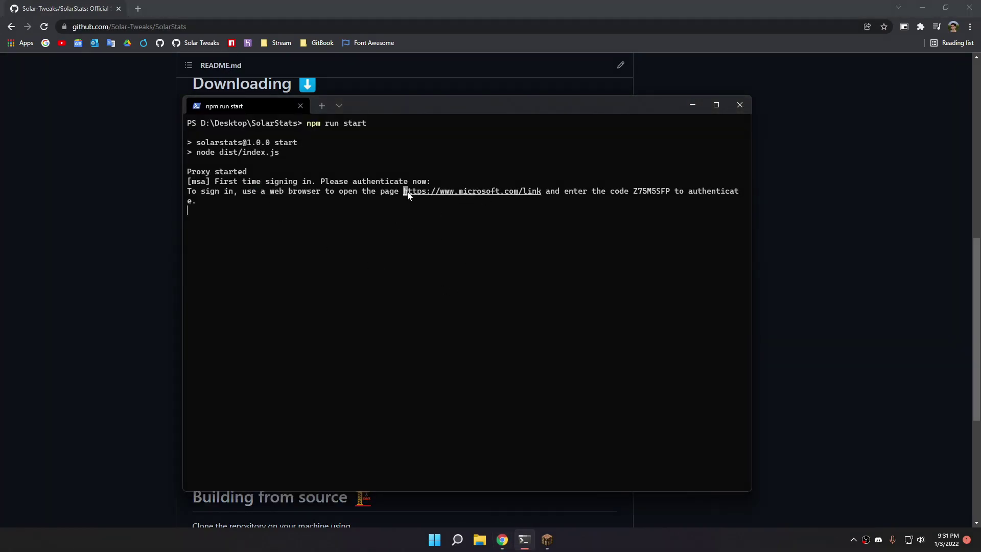
pyautogui.moveTo(408, 194); pyautogui.dragTo(545, 192)
pyautogui.rightClick(547, 192)
pyautogui.click(740, 105)
pyautogui.click(970, 27)
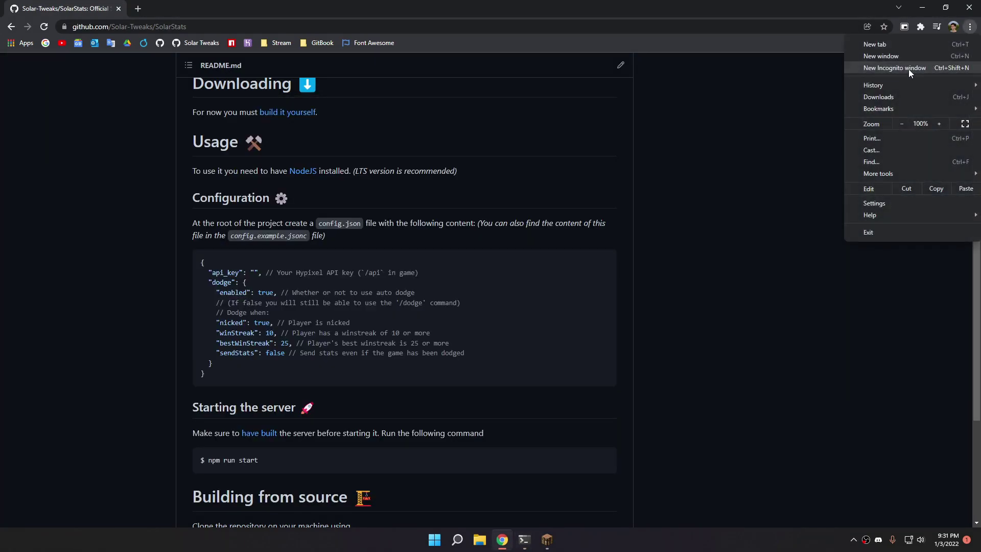
pyautogui.click(908, 69)
pyautogui.hotkey('ctrl', 'v')
pyautogui.press('Return')
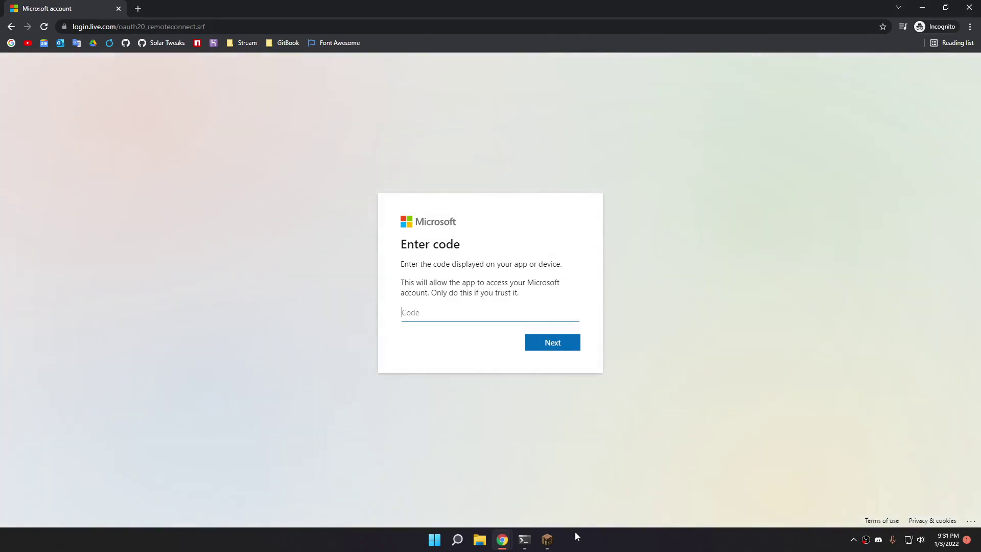
pyautogui.click(524, 539)
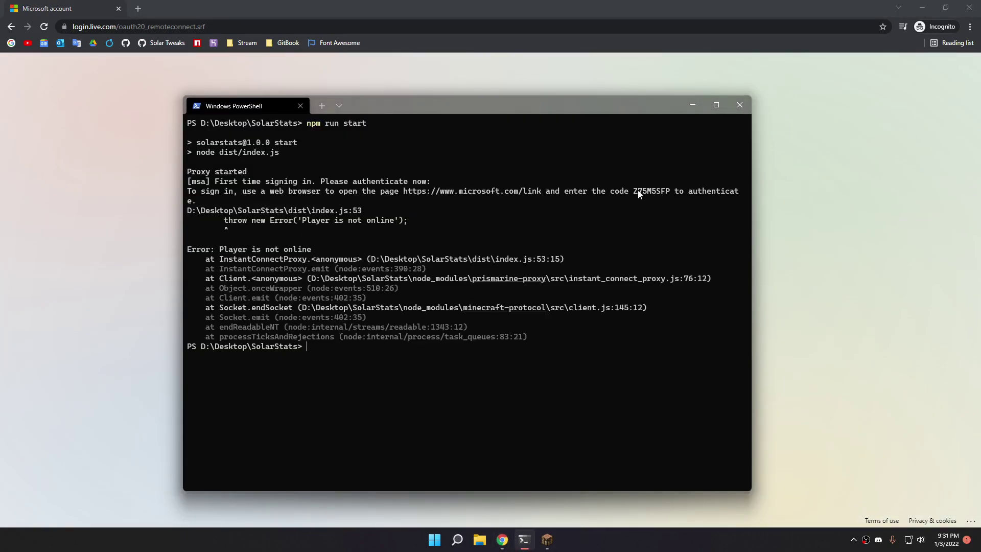
pyautogui.click(395, 70)
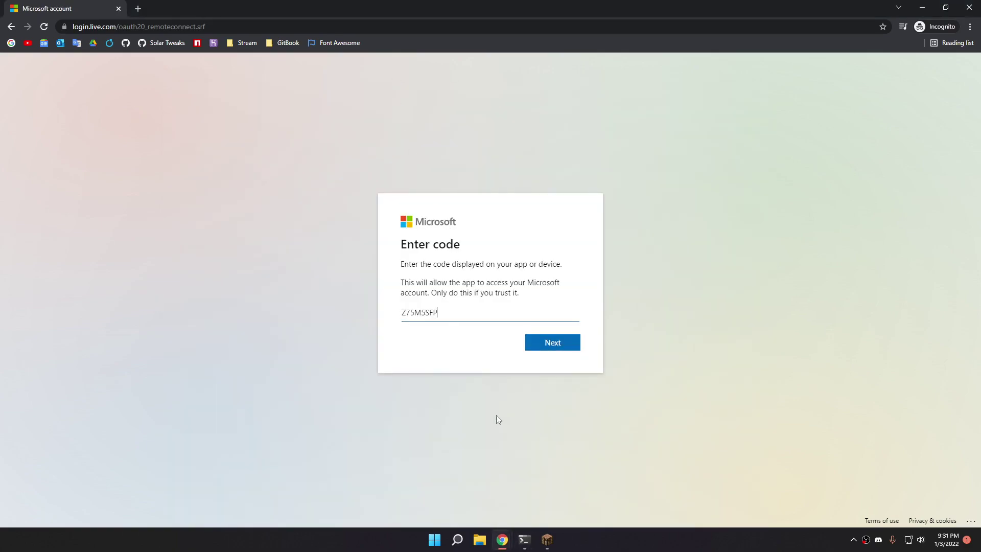
pyautogui.click(524, 540)
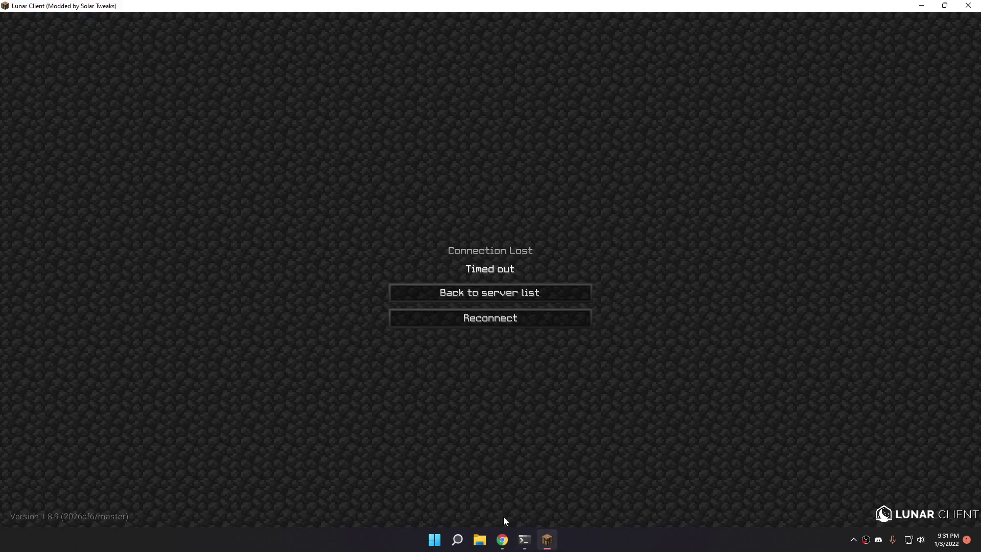
pyautogui.click(489, 292)
pyautogui.hotkey('alt', 'Tab')
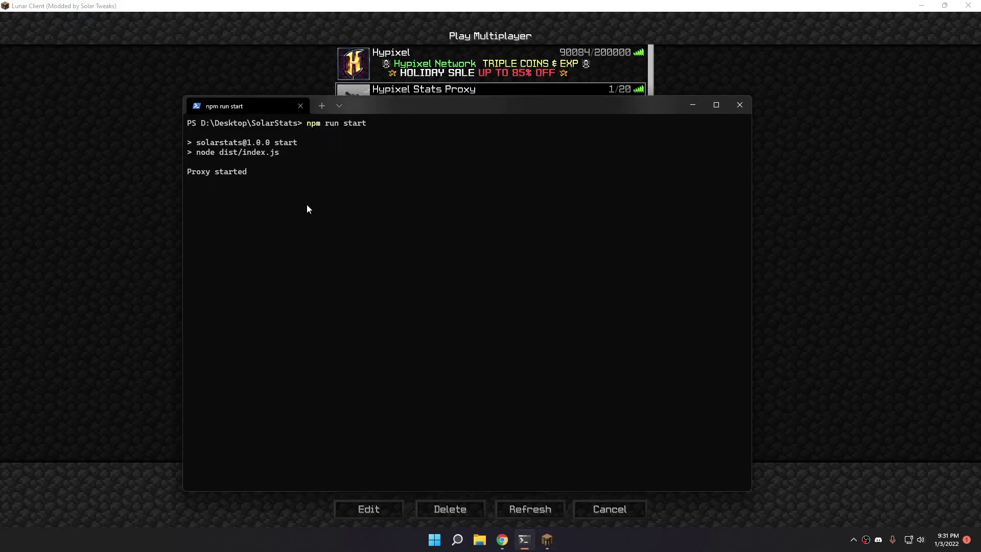
pyautogui.click(149, 302)
pyautogui.click(384, 485)
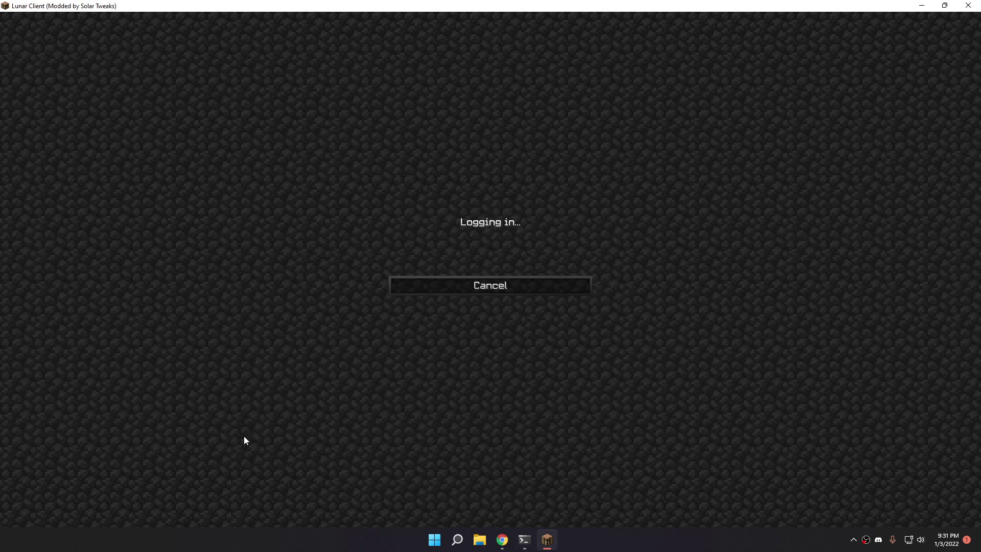
pyautogui.hotkey('alt', 'Tab')
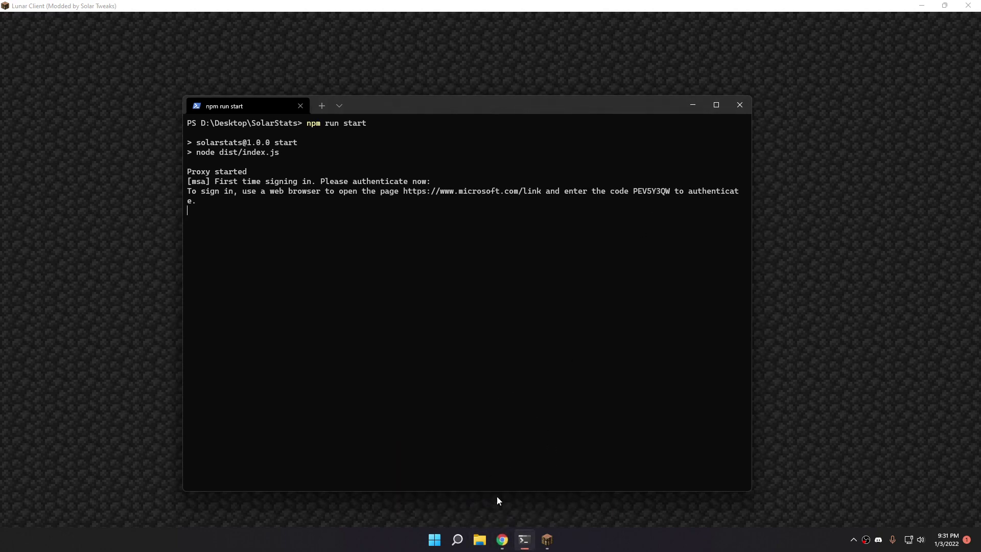
# Submit the new sign-in code on Chrome's Enter code page.
pyautogui.moveTo(502, 540)
pyautogui.click(556, 485)
pyautogui.press('Return')
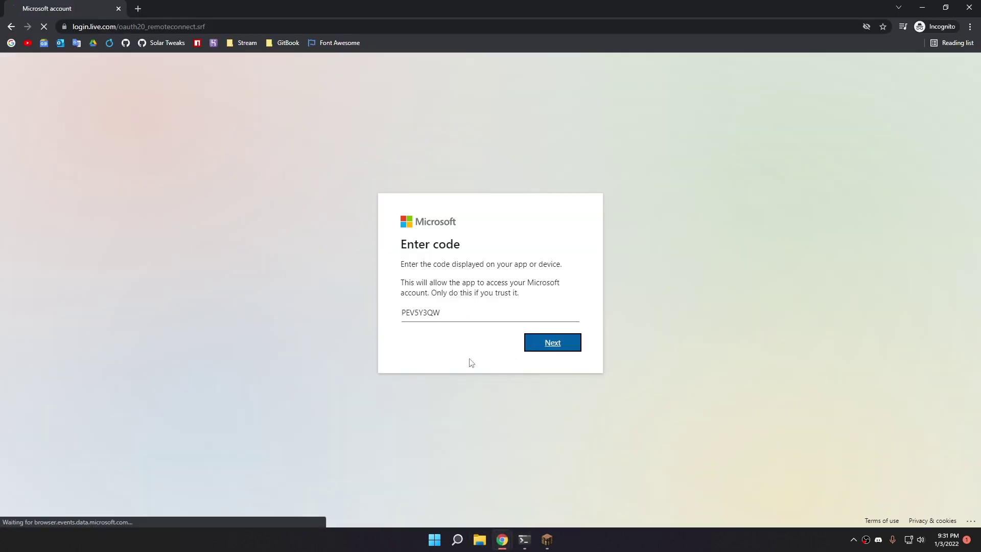
# Sign in with the account e-mail and password, decline Stay signed in, and close the tab.
pyautogui.click(436, 278)
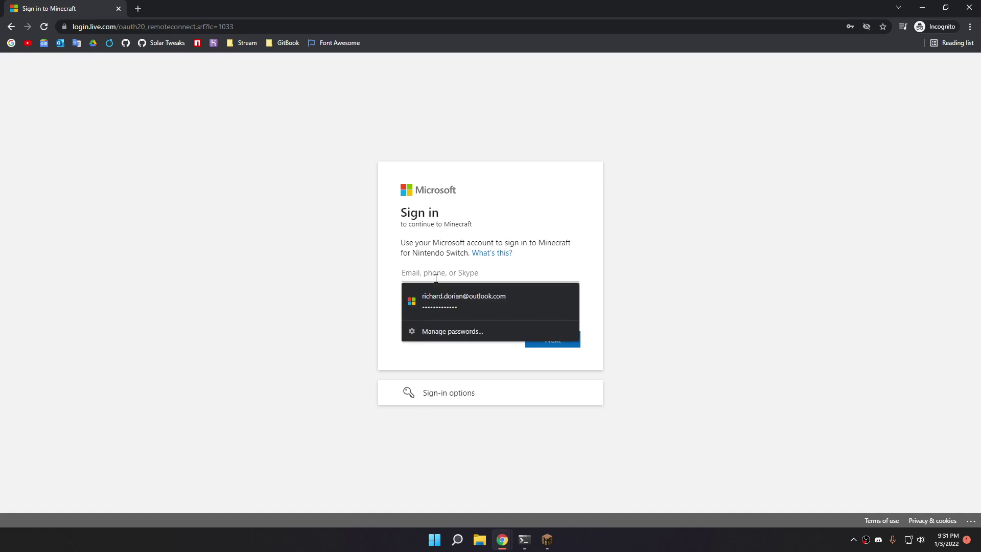
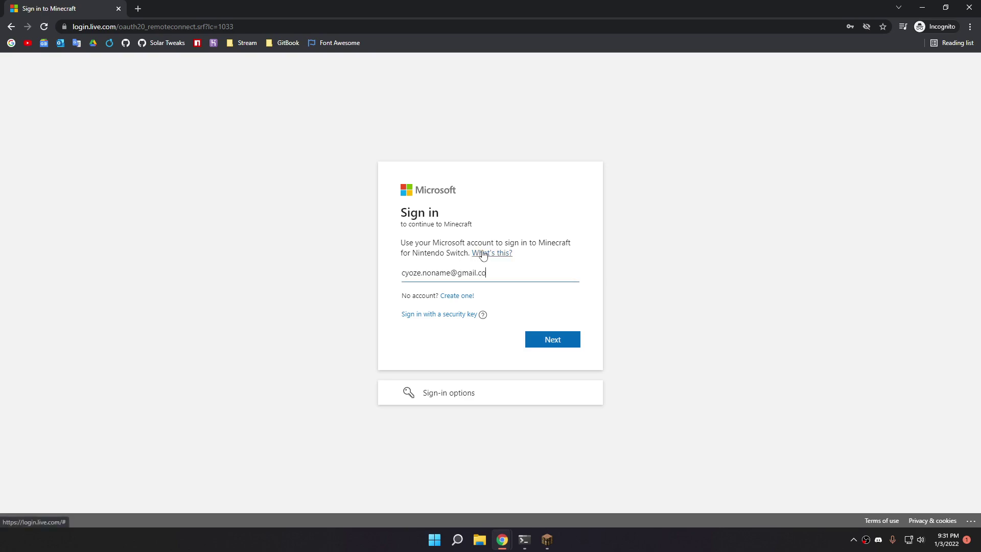
pyautogui.press('Return')
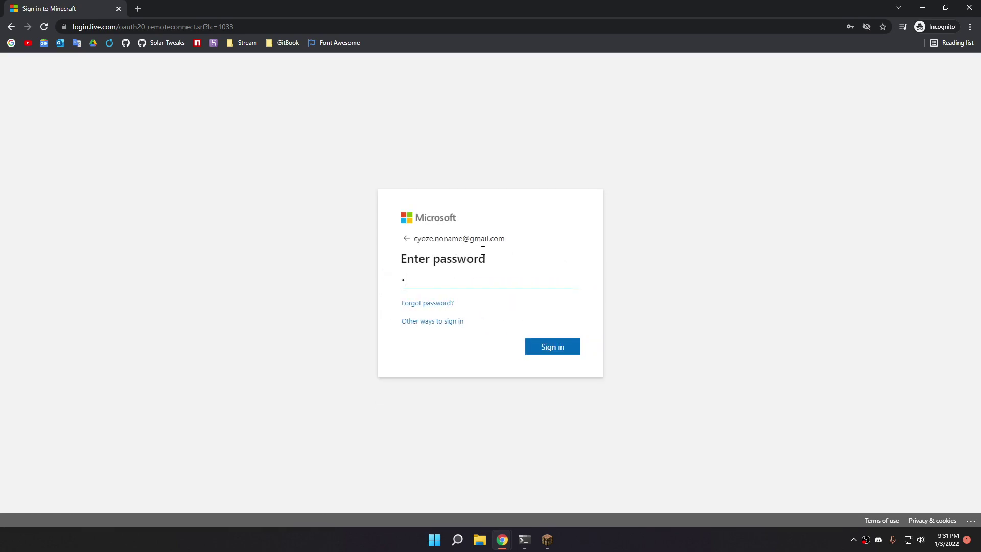
pyautogui.press('Return')
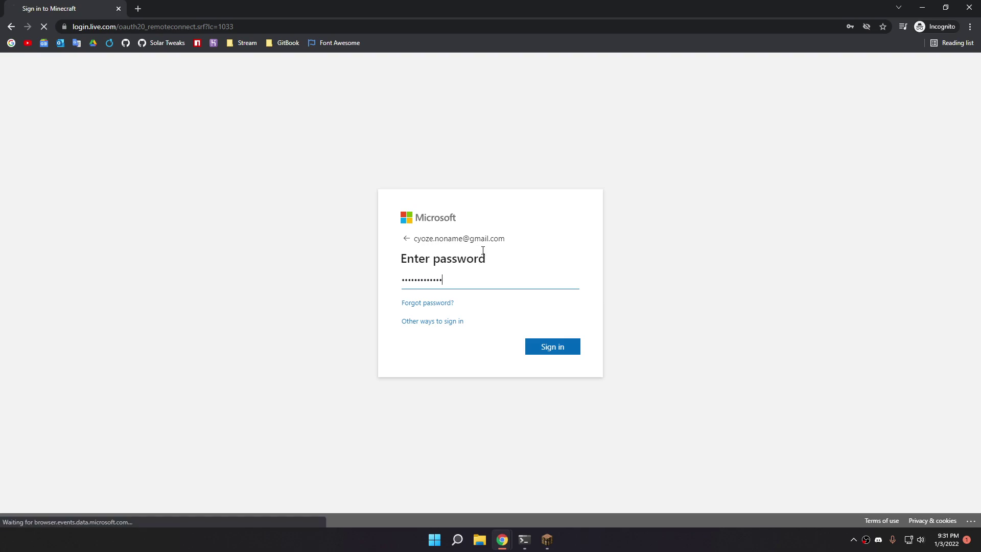
pyautogui.click(518, 348)
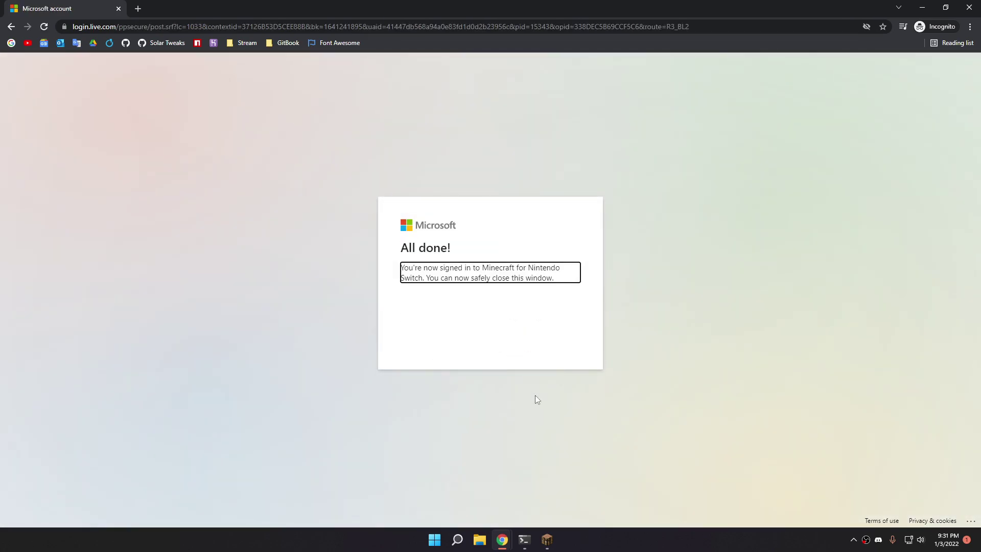
pyautogui.hotkey('ctrl', 'w')
# Resume play in Lunar Client and walk toward the Duels game statues.
pyautogui.moveTo(225, 215); pyautogui.dragTo(329, 214)
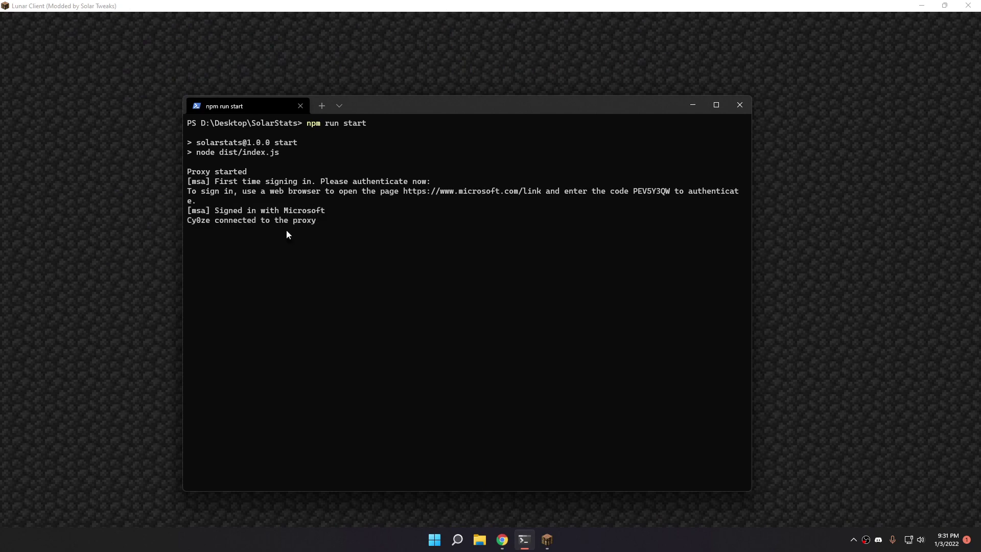
pyautogui.click(140, 255)
pyautogui.press('Escape')
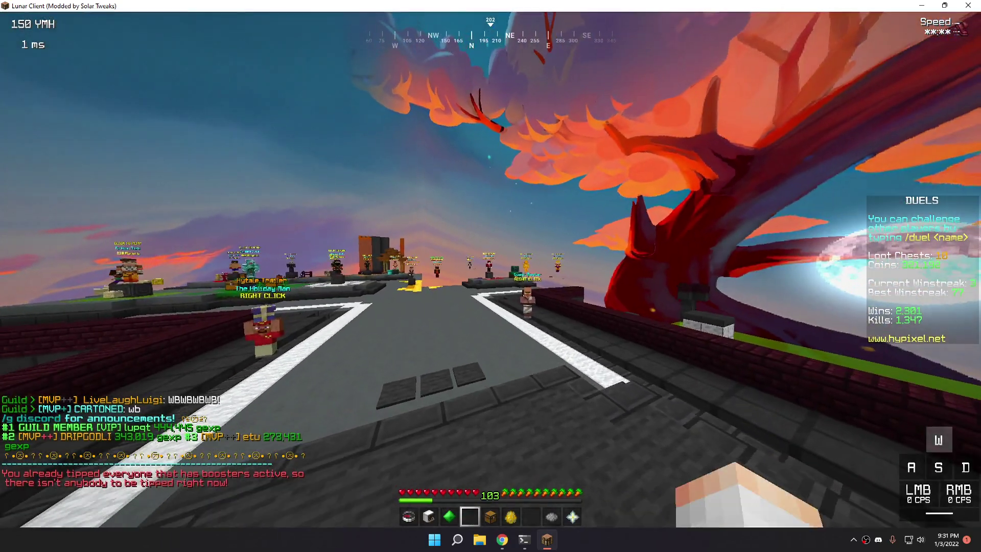
pyautogui.press('w')
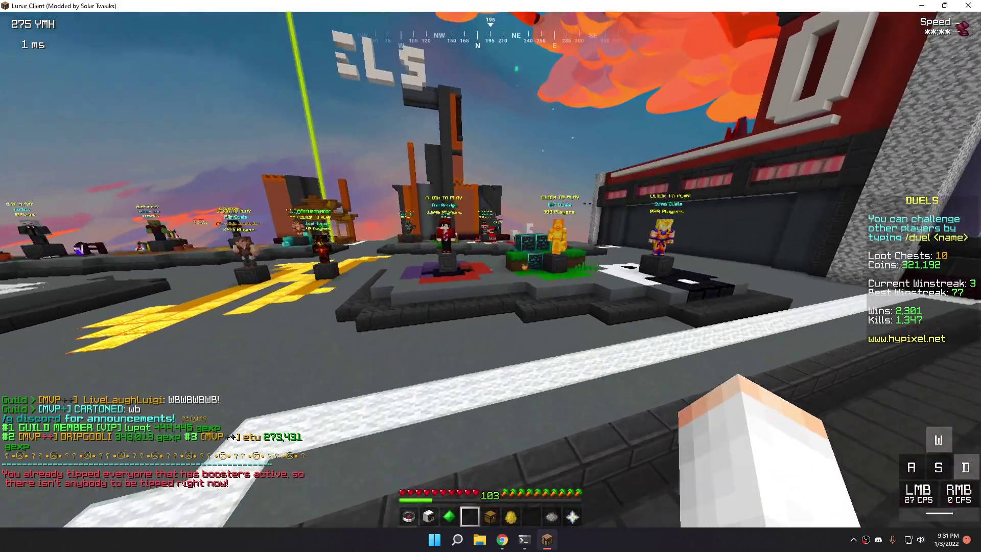
pyautogui.press('t')
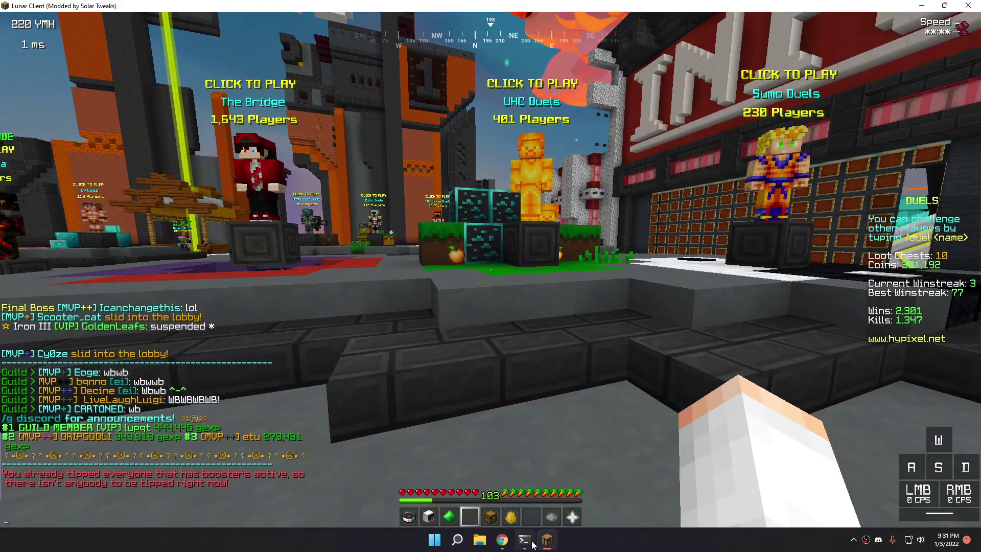
# Stop the running proxy in the terminal with Ctrl+C and confirm termination.
pyautogui.click(523, 539)
pyautogui.hotkey('ctrl', 'c')
pyautogui.press('Return')
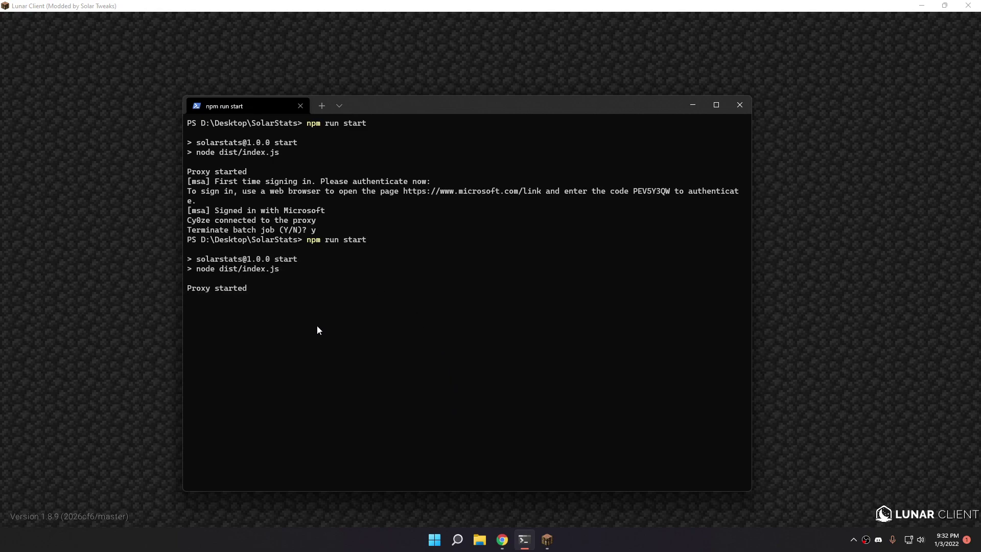
pyautogui.click(755, 109)
pyautogui.click(491, 291)
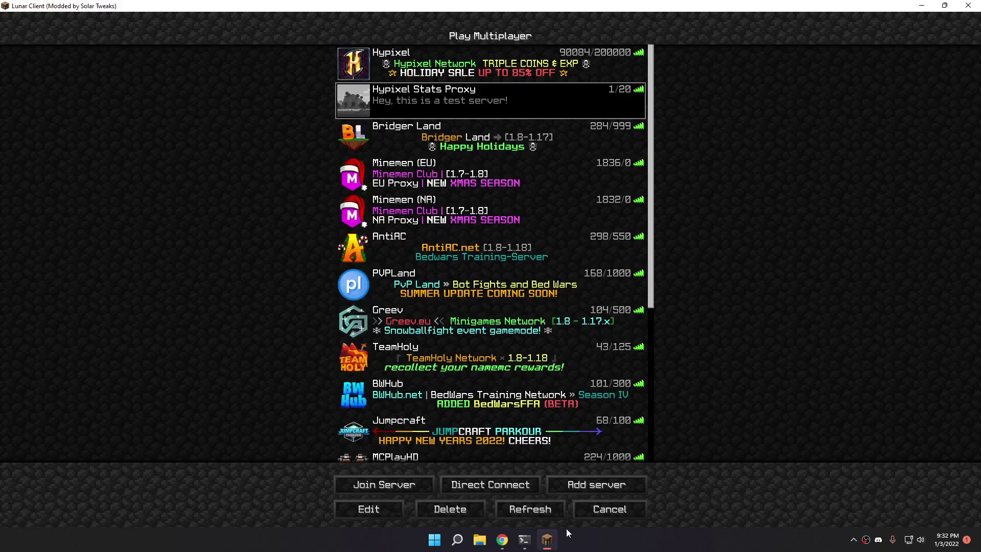
pyautogui.click(541, 508)
pyautogui.doubleClick(461, 107)
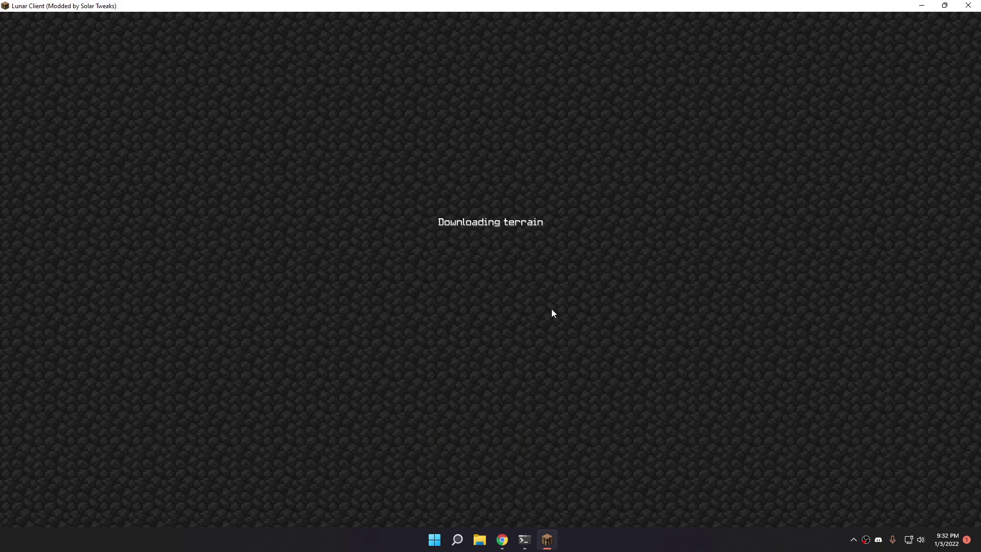
# Check the proxy terminal, resume play in the Duels lobby, and open File Explorer.
pyautogui.click(522, 536)
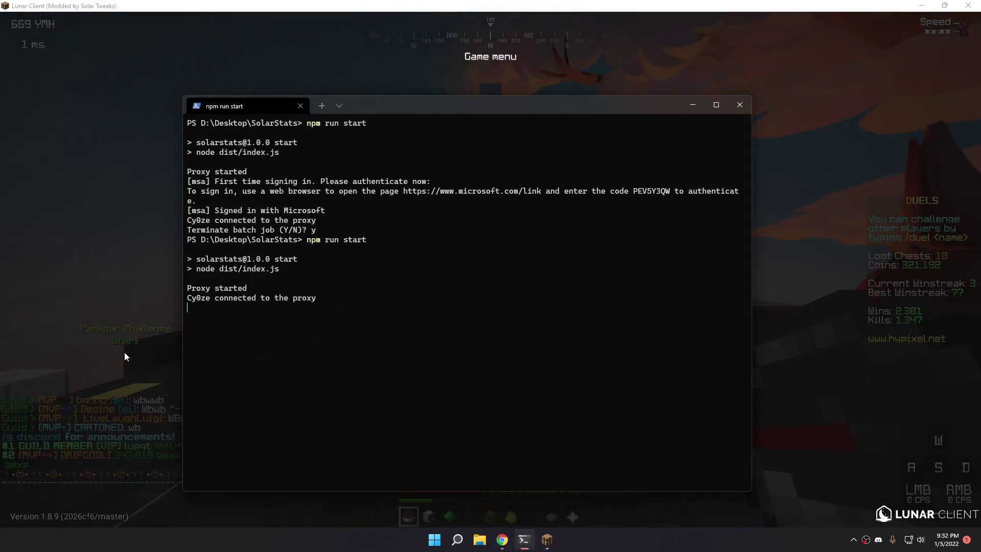
pyautogui.click(124, 352)
pyautogui.press('Escape')
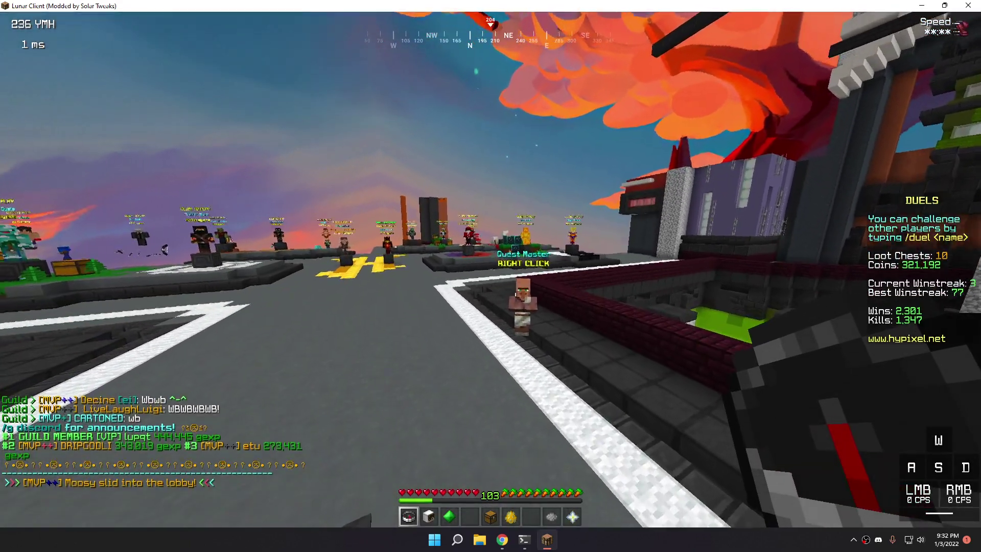
pyautogui.press('super+e')
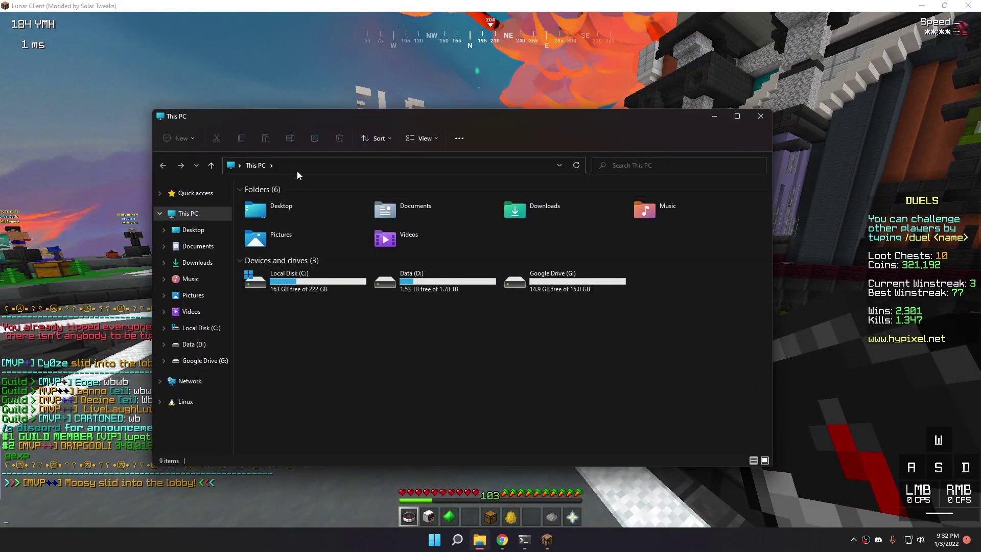
# Go to %appdata%\ in File Explorer and open the .minecraft folder.
pyautogui.click(294, 166)
pyautogui.write('%appdata%\\')
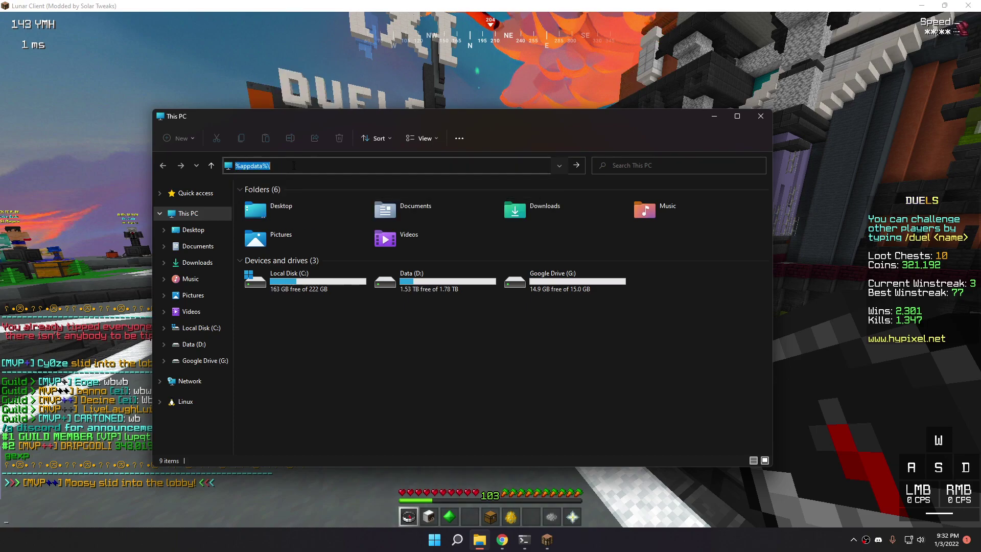
pyautogui.press('Return')
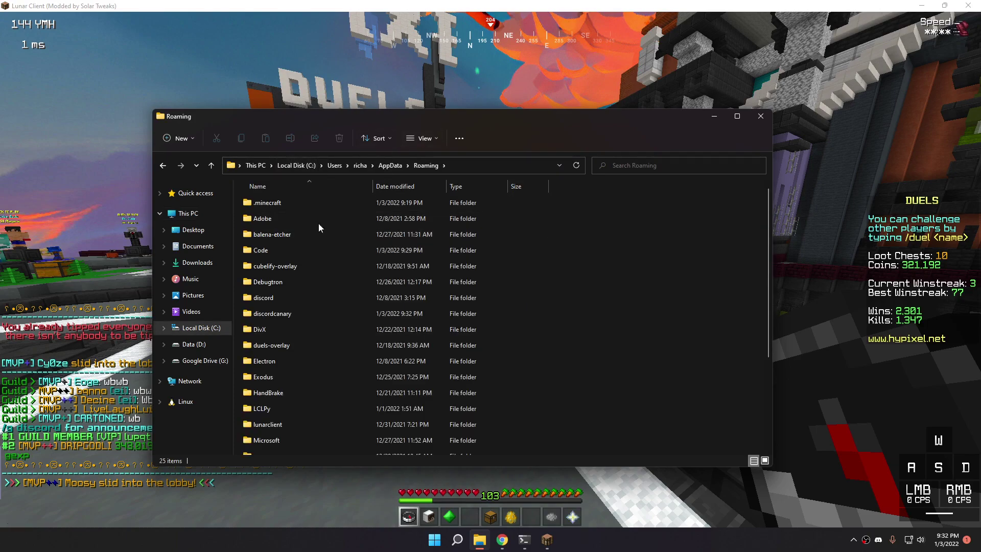
pyautogui.doubleClick(302, 207)
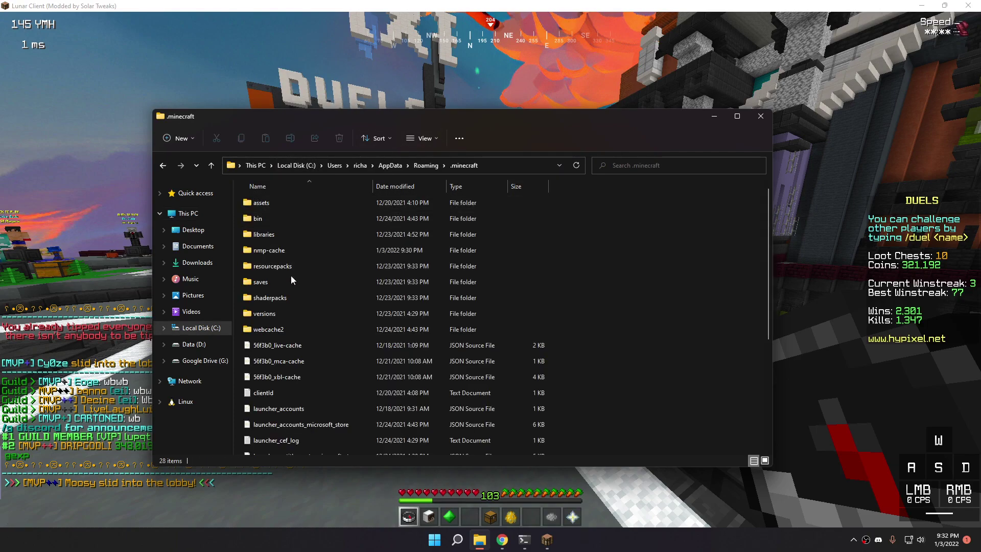
# Open nmp-cache to view its three JSON cache files, then return to the game.
pyautogui.click(508, 168)
pyautogui.moveTo(378, 166); pyautogui.dragTo(314, 166)
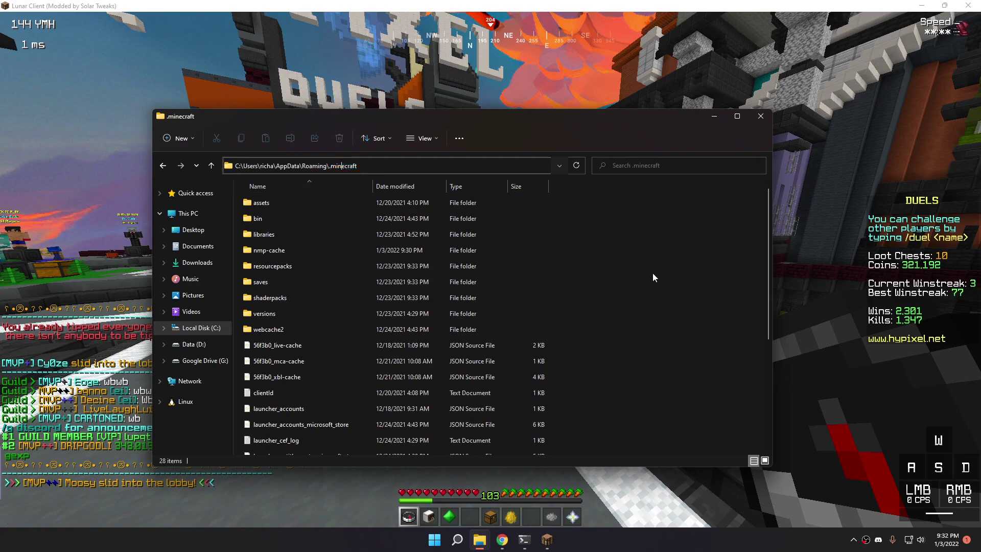
pyautogui.doubleClick(266, 250)
pyautogui.moveTo(401, 288); pyautogui.dragTo(263, 194)
pyautogui.click(606, 212)
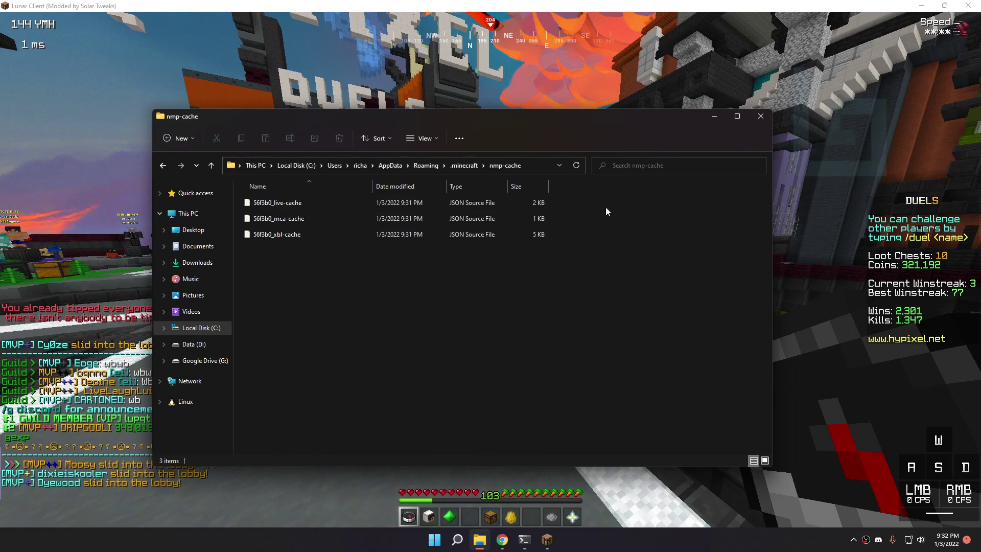
pyautogui.click(779, 128)
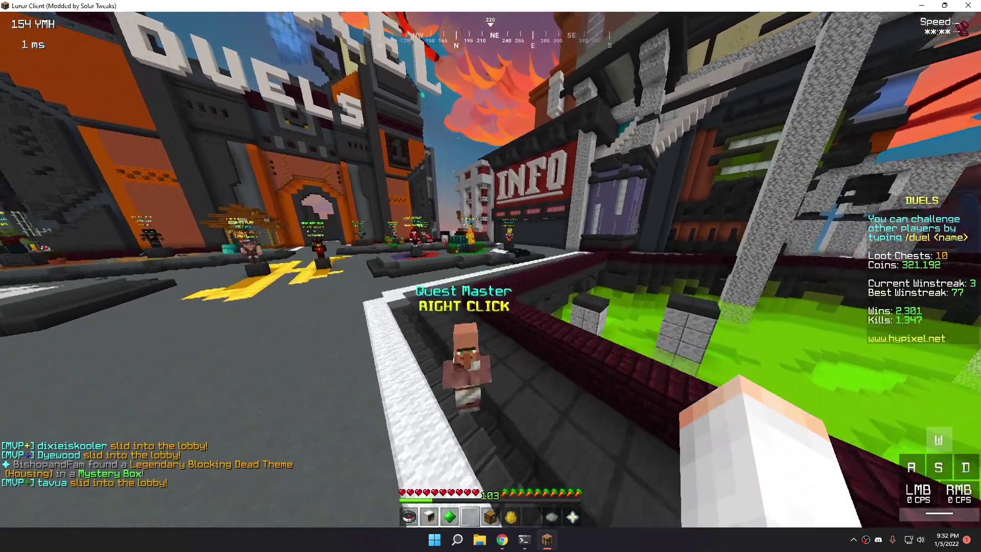
# Walk through the Duels lobby past INFO and the Parkour Challenge, swinging the hand along the way.
pyautogui.press('w')
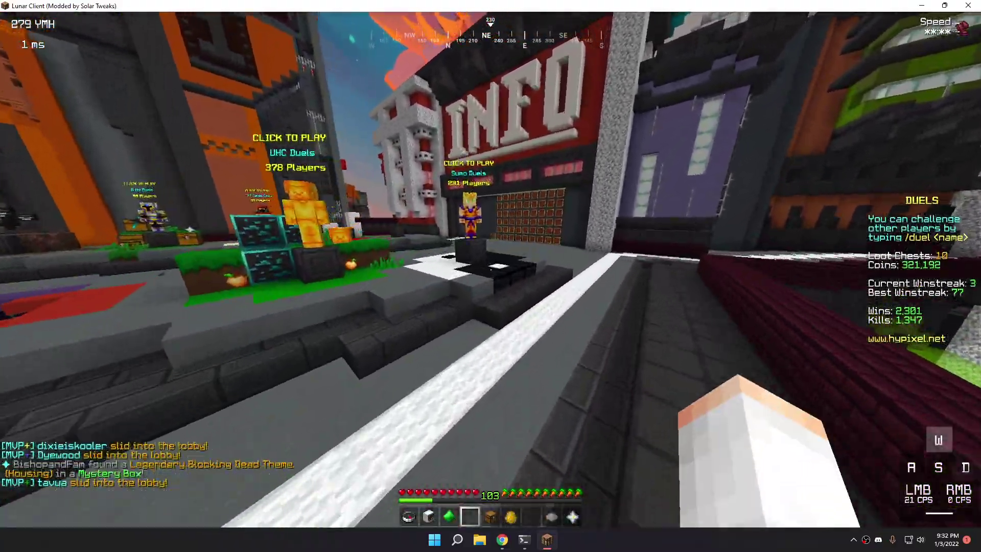
pyautogui.click(491, 276)
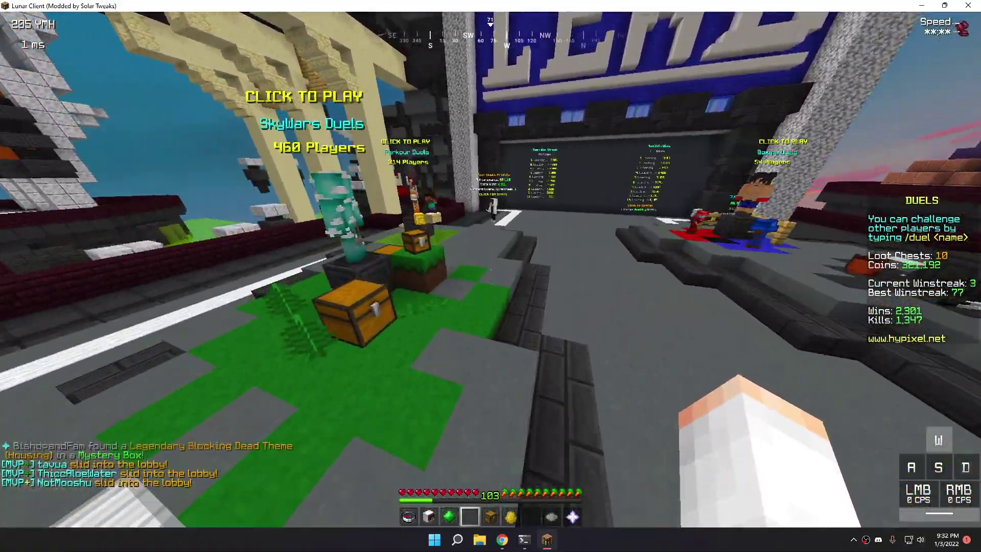
pyautogui.click(491, 270)
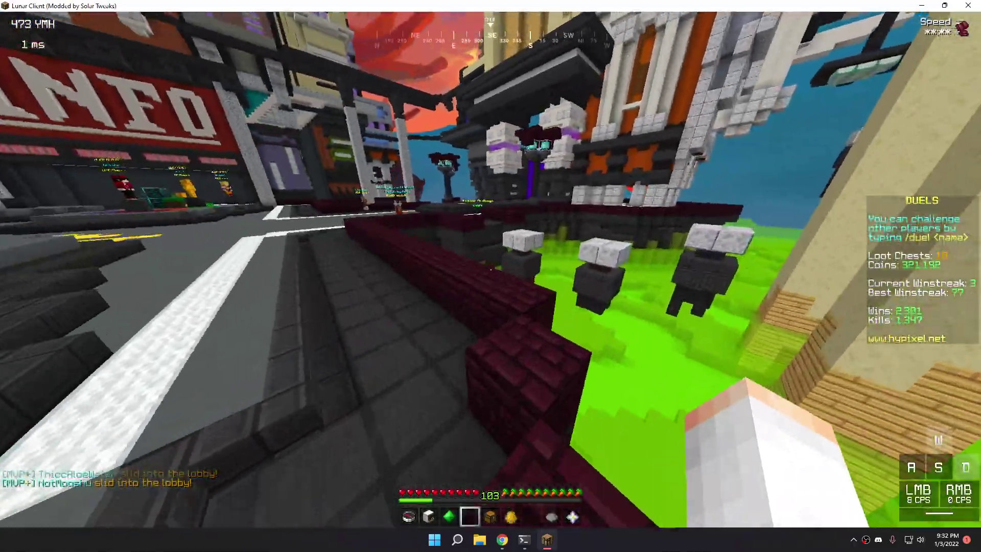
pyautogui.click(491, 269)
pyautogui.click(490, 269)
pyautogui.click(490, 269)
pyautogui.click(490, 269)
pyautogui.click(491, 269)
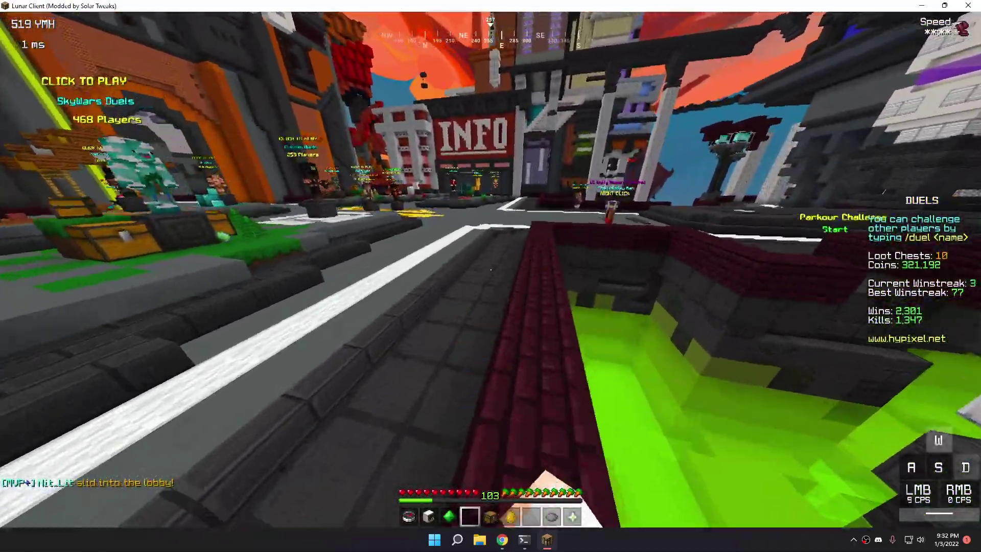
pyautogui.click(490, 269)
pyautogui.click(491, 269)
pyautogui.click(490, 269)
pyautogui.click(490, 269)
pyautogui.click(490, 269)
pyautogui.click(490, 269)
pyautogui.click(491, 269)
pyautogui.click(490, 270)
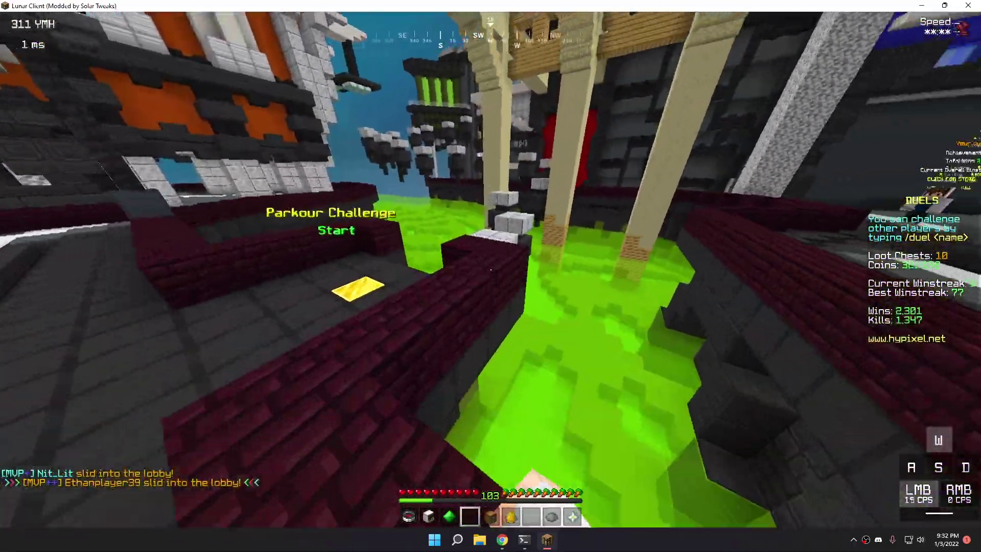
pyautogui.click(490, 269)
pyautogui.click(490, 269)
pyautogui.click(491, 269)
pyautogui.click(490, 269)
pyautogui.click(490, 269)
pyautogui.click(490, 269)
pyautogui.click(491, 270)
pyautogui.press('a')
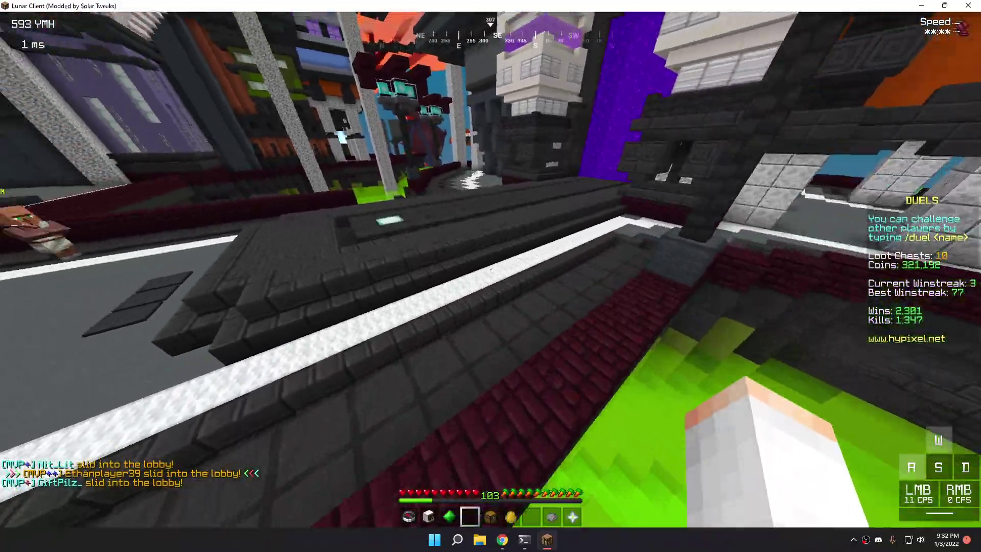
pyautogui.click(491, 269)
pyautogui.click(491, 269)
pyautogui.click(490, 269)
pyautogui.click(491, 270)
pyautogui.click(491, 269)
pyautogui.click(490, 269)
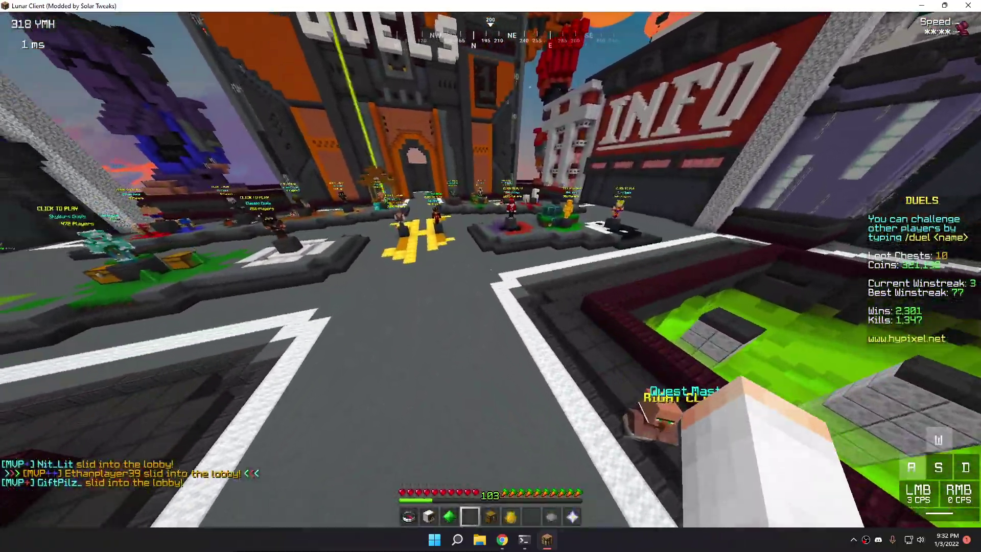
pyautogui.click(490, 270)
pyautogui.click(490, 269)
pyautogui.click(491, 270)
pyautogui.click(490, 269)
# Check the proxy terminal for the connected player, then walk the gold path toward The Bridge.
pyautogui.press('t')
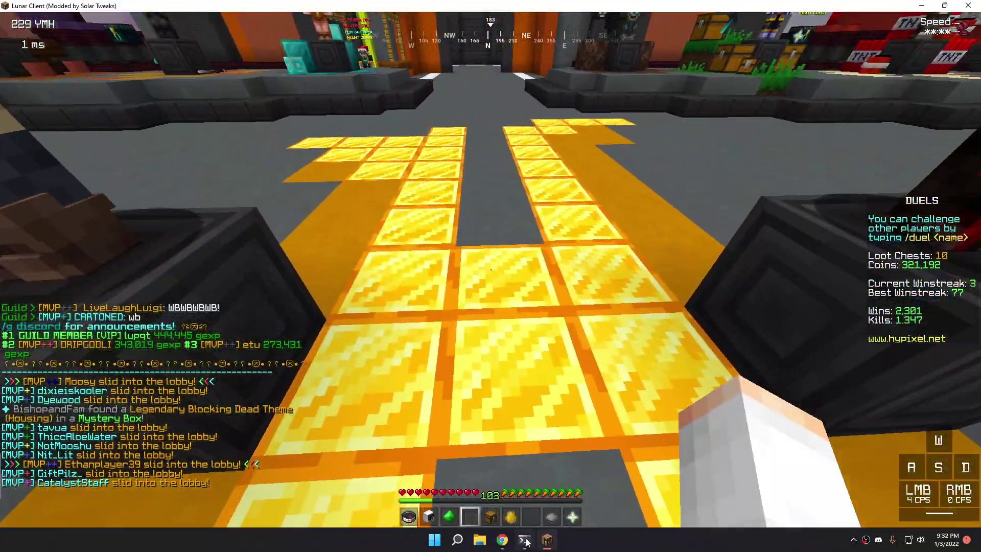
pyautogui.click(524, 540)
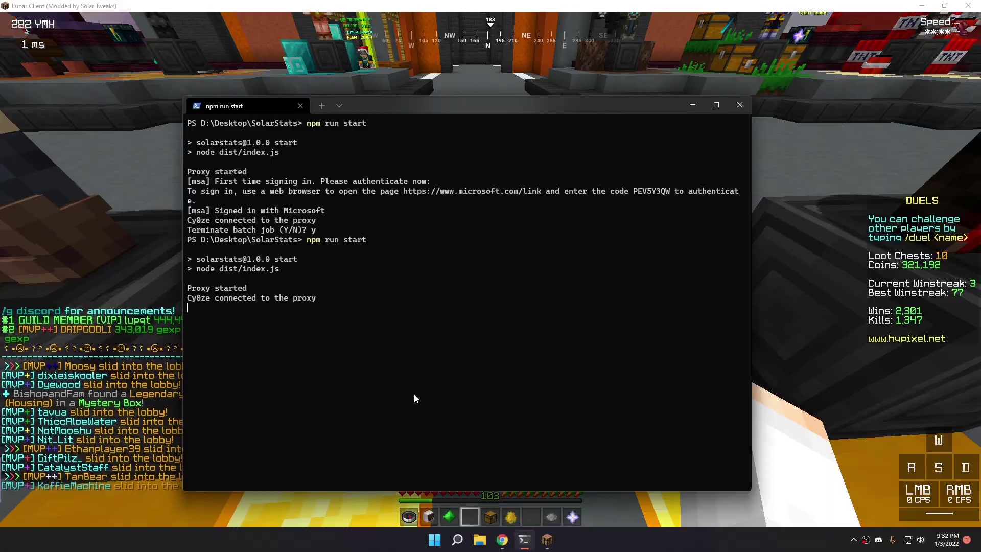
pyautogui.click(546, 540)
pyautogui.press('w')
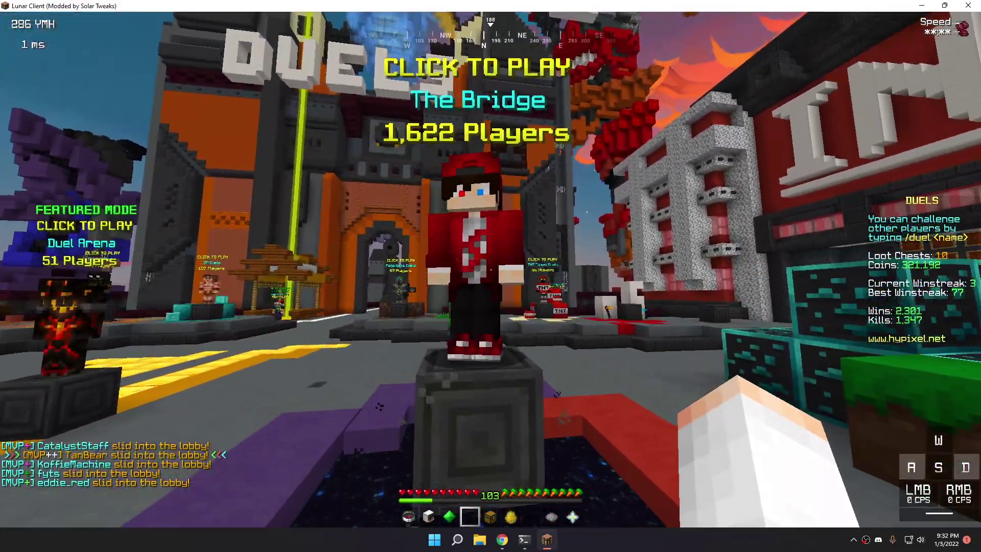
# Join a Bridge Duel from The Bridge NPC and read the opponent's Solar Stats (WS 2, BWS 5) in chat.
pyautogui.press('w')
pyautogui.rightClick(490, 276)
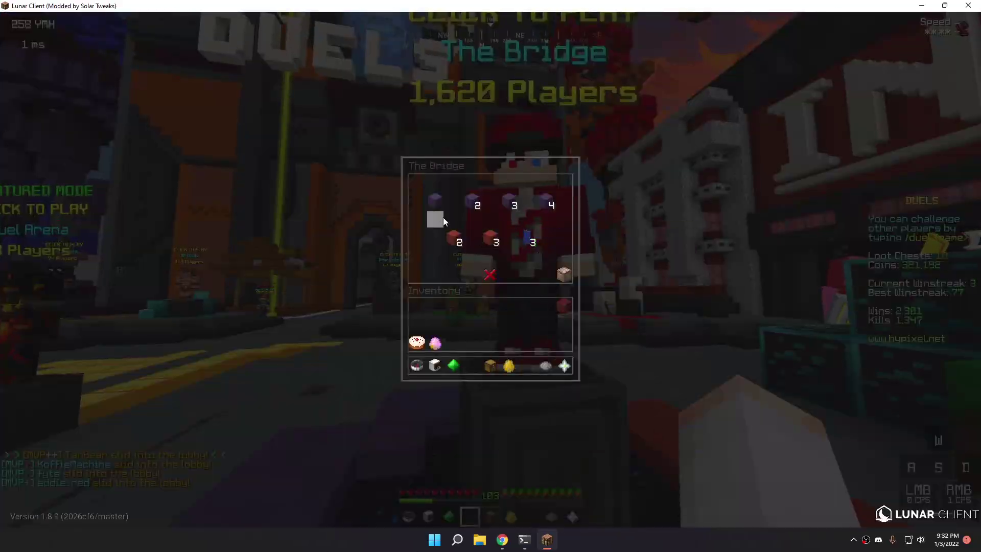
pyautogui.click(436, 208)
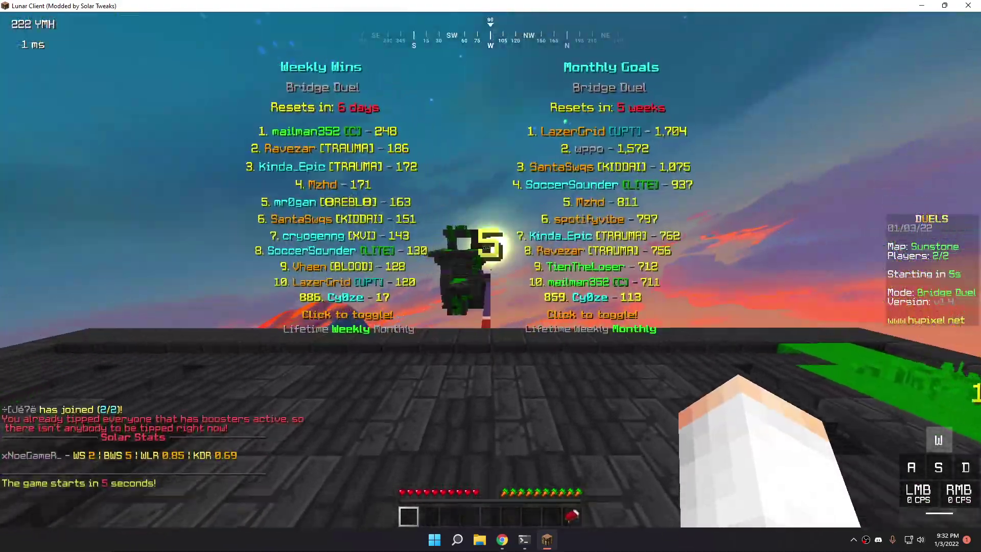
pyautogui.press('t')
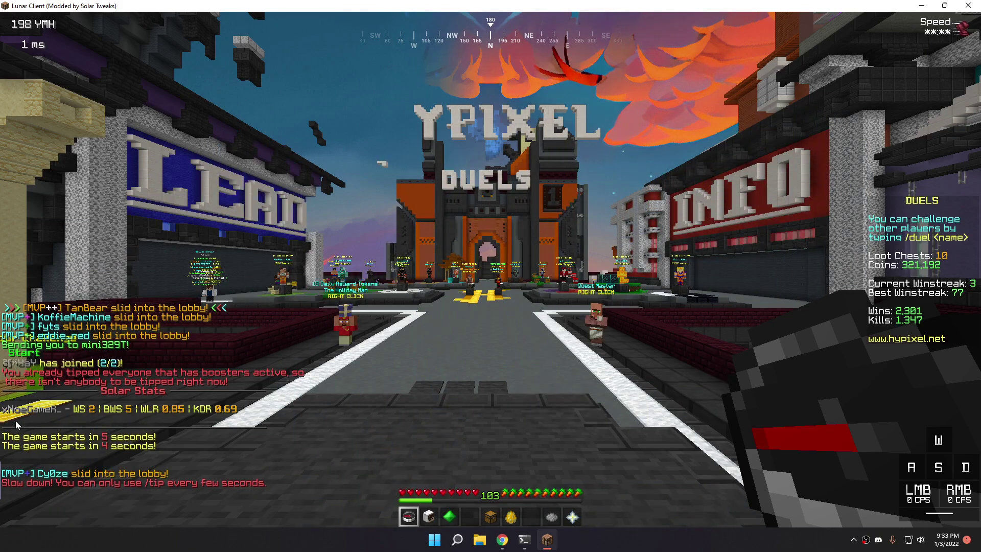
pyautogui.press('Escape')
pyautogui.press('4')
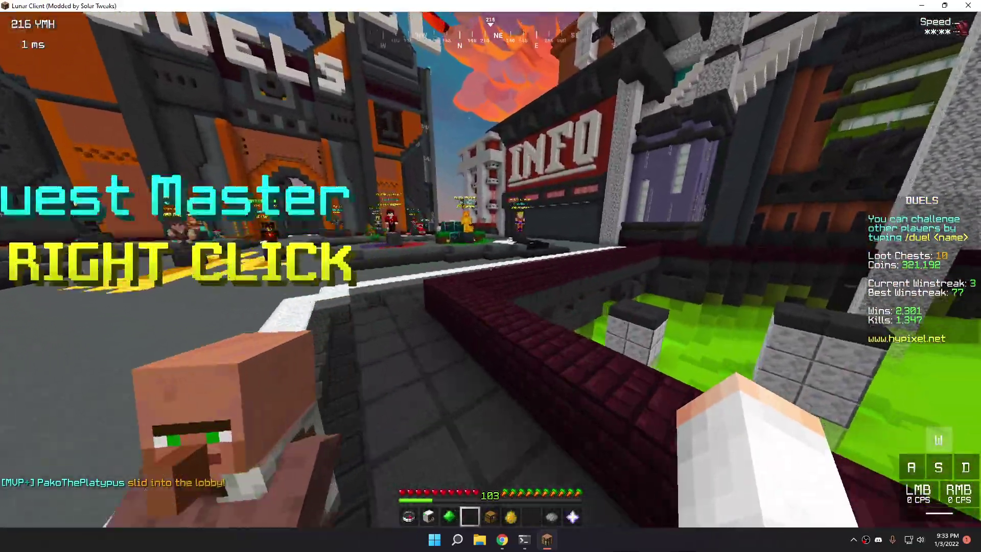
pyautogui.click(490, 276)
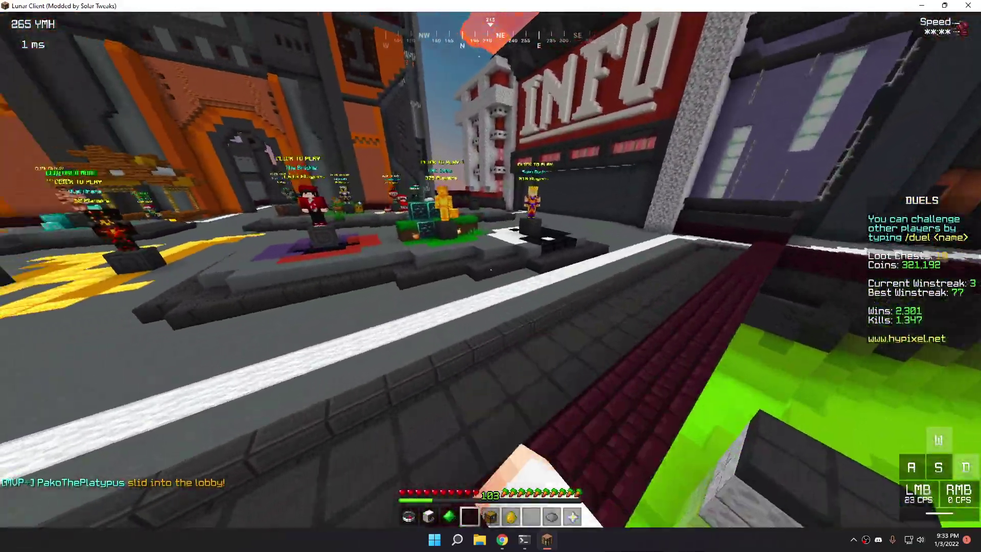
pyautogui.press('d')
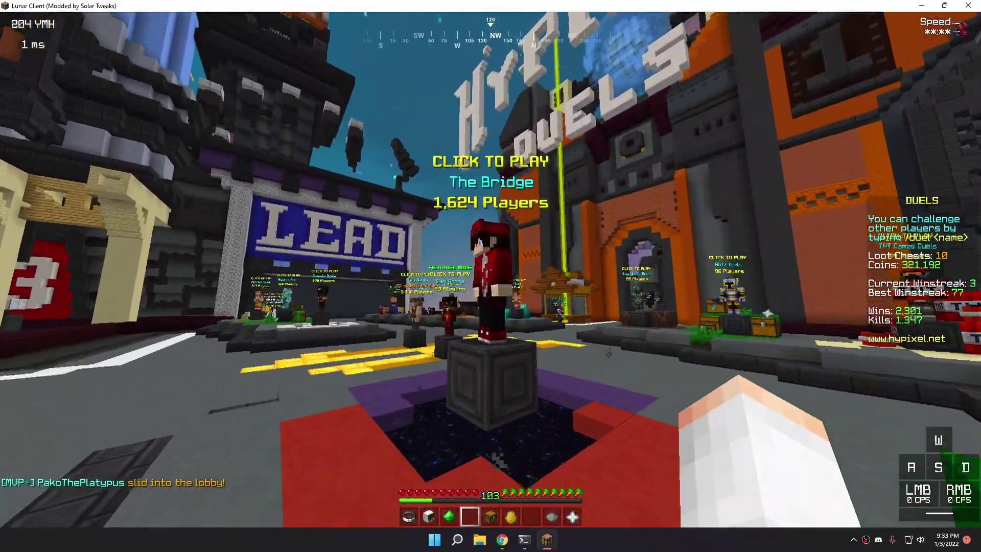
pyautogui.press('a')
pyautogui.press('w')
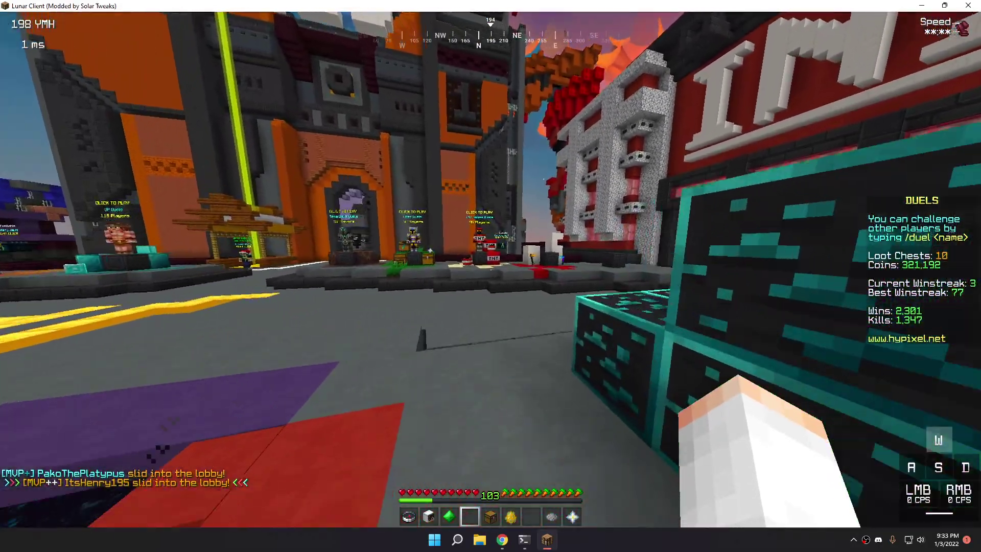
pyautogui.press('t')
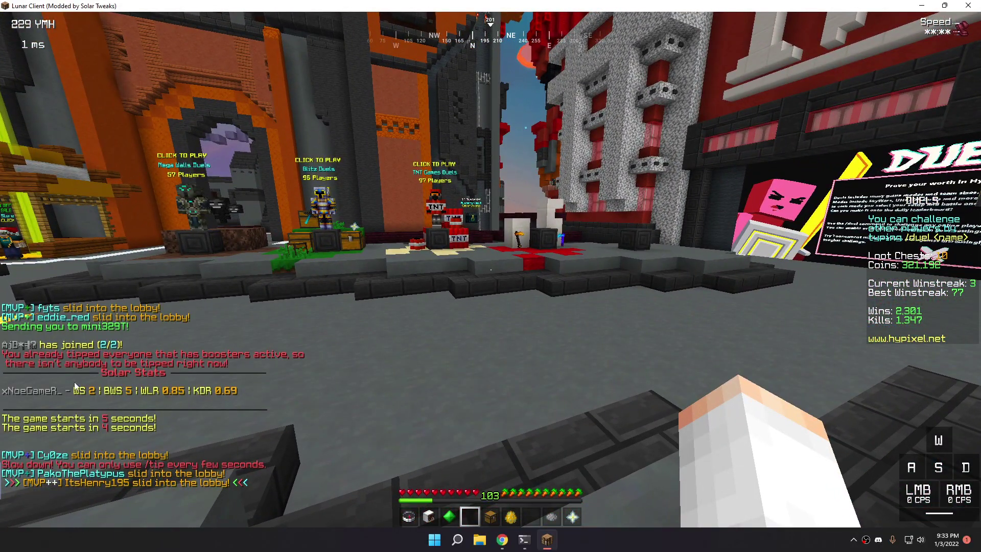
pyautogui.press('Escape')
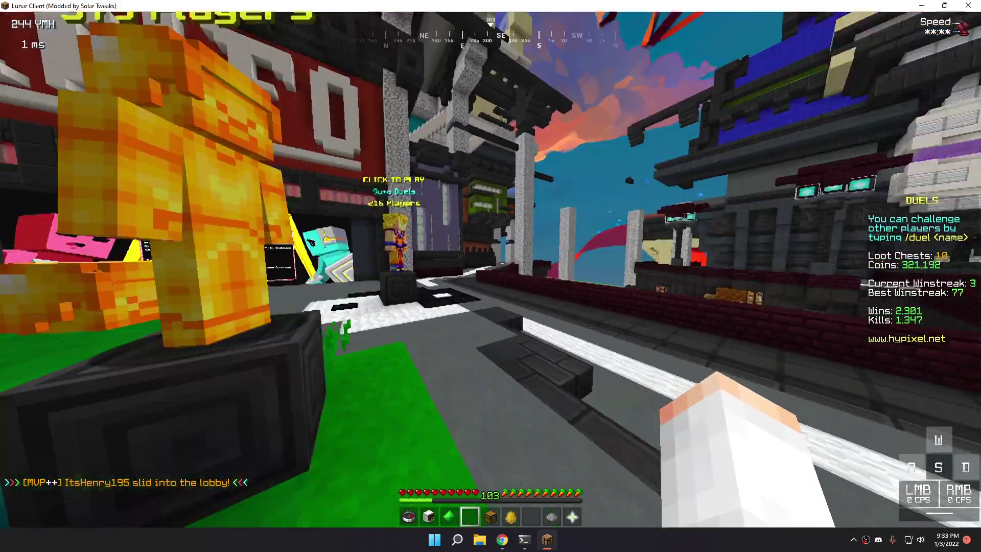
pyautogui.press('d')
pyautogui.rightClick(490, 275)
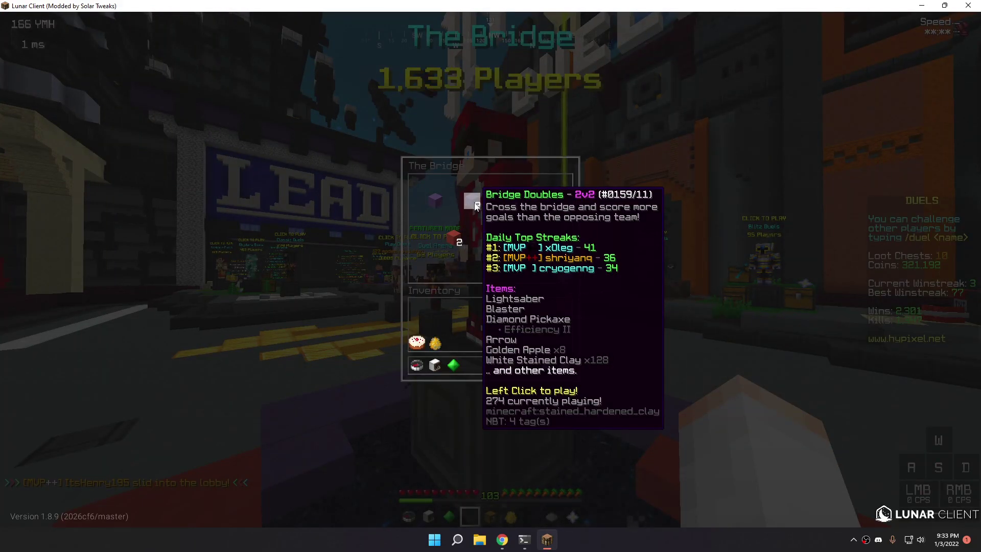
pyautogui.press('Escape')
pyautogui.press('w')
pyautogui.press('d')
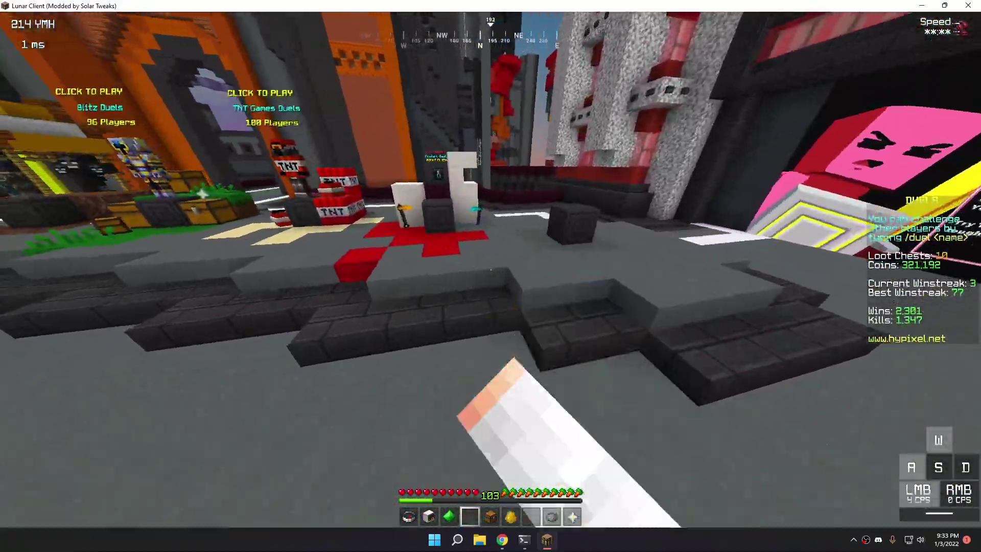
pyautogui.click(490, 269)
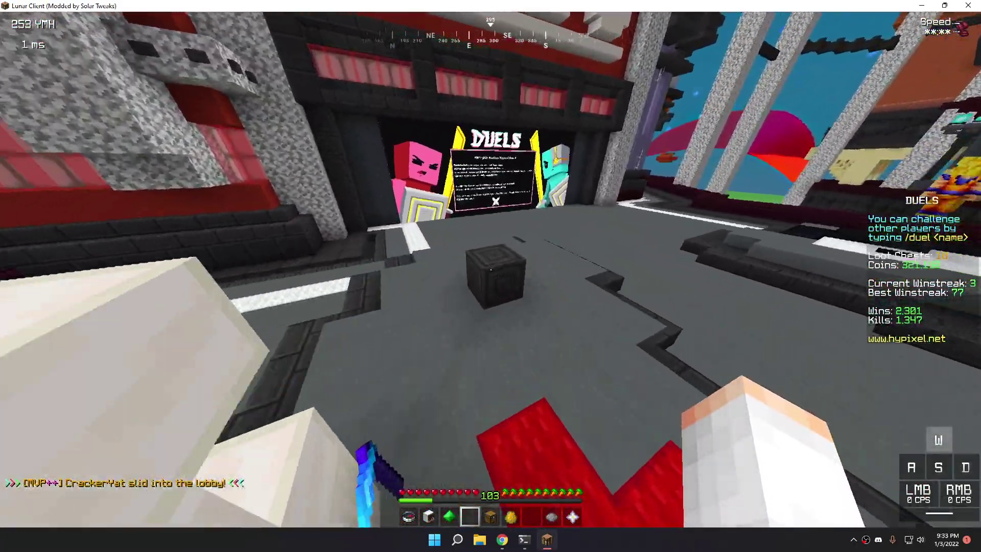
pyautogui.press('t')
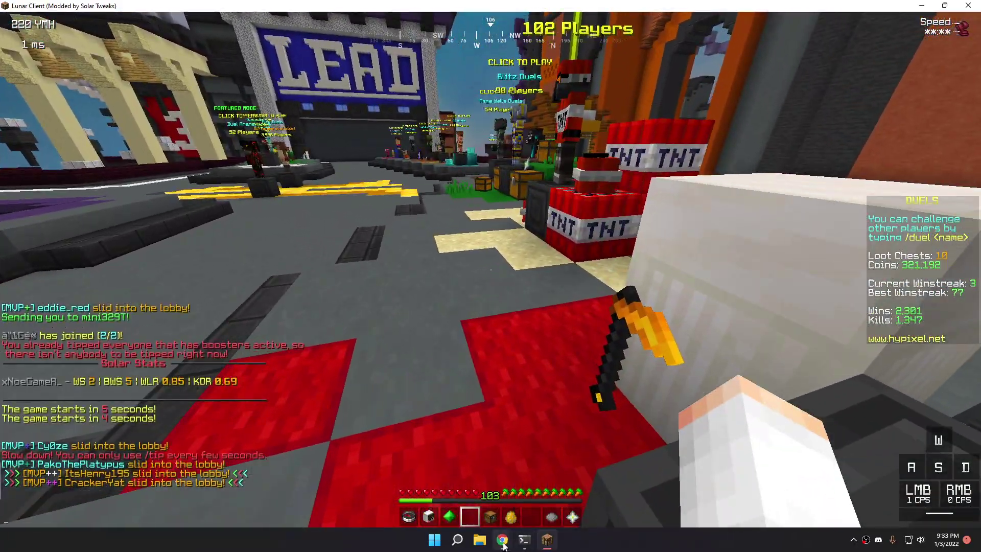
# View the SolarStats repository's src folder (Classes, utils, Types.ts, index.ts) in Chrome, then return to Lunar Client.
pyautogui.click(427, 486)
pyautogui.scroll(8, 103, 249)
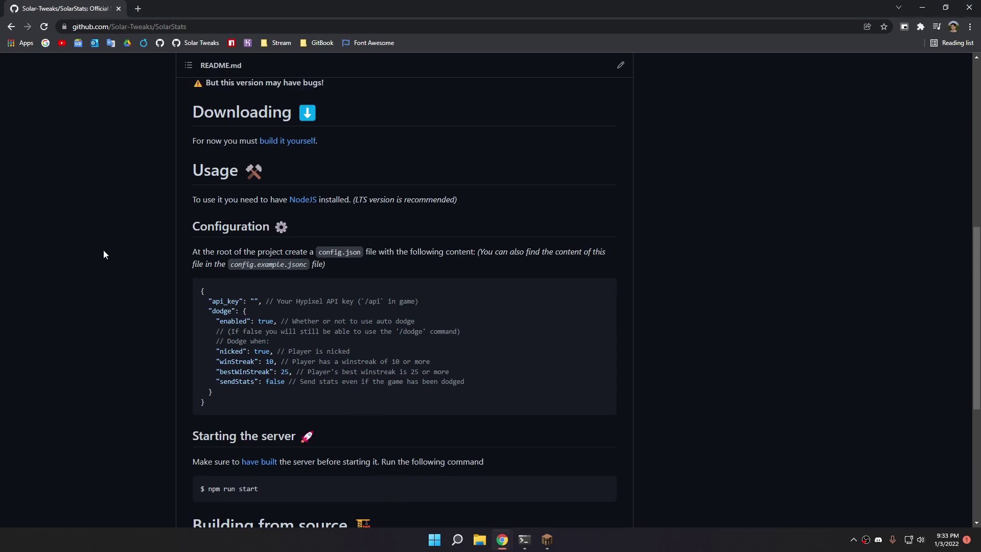
pyautogui.click(205, 221)
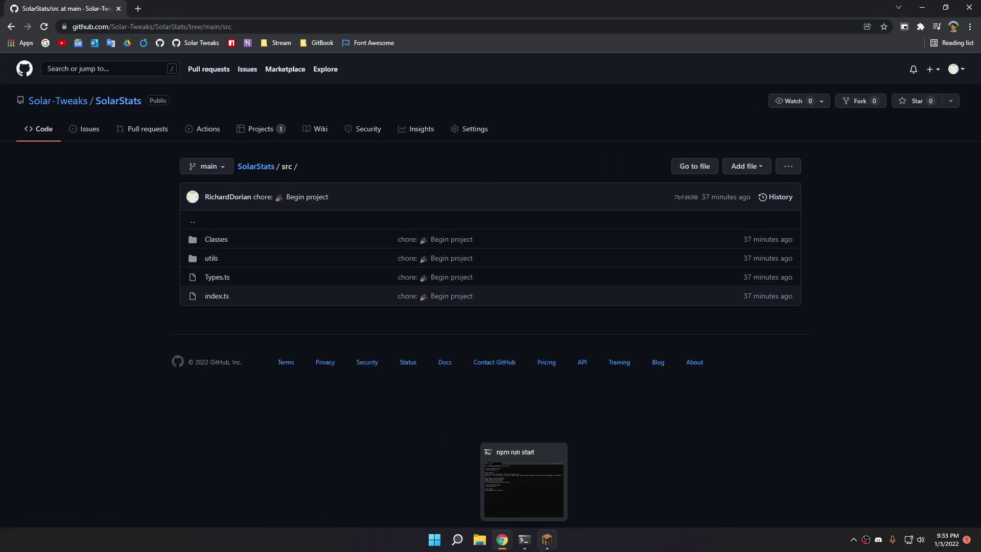
pyautogui.click(542, 542)
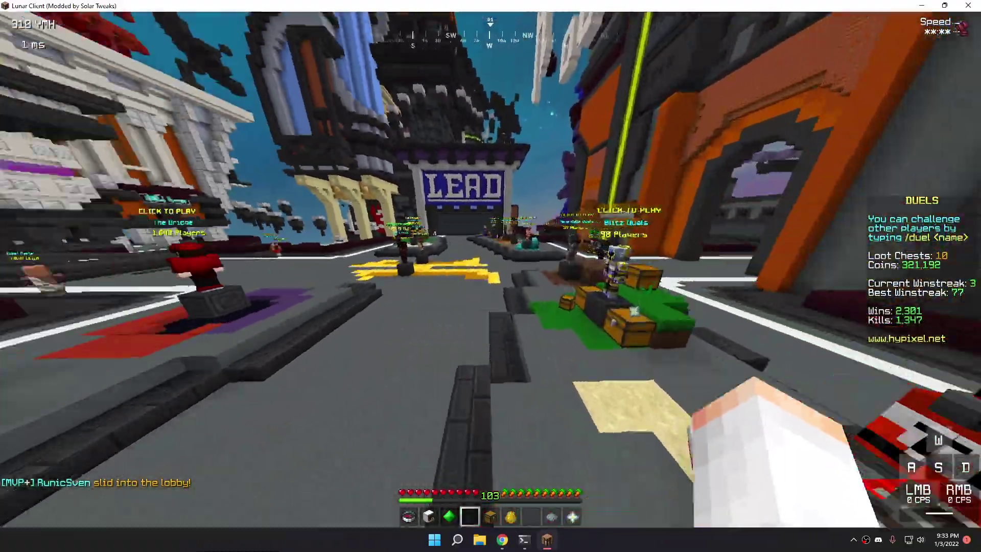
# Queue into a Sumo Duel from the Sumo NPC and read the opponent's Solar Stats in chat.
pyautogui.rightClick(491, 276)
pyautogui.press('Escape')
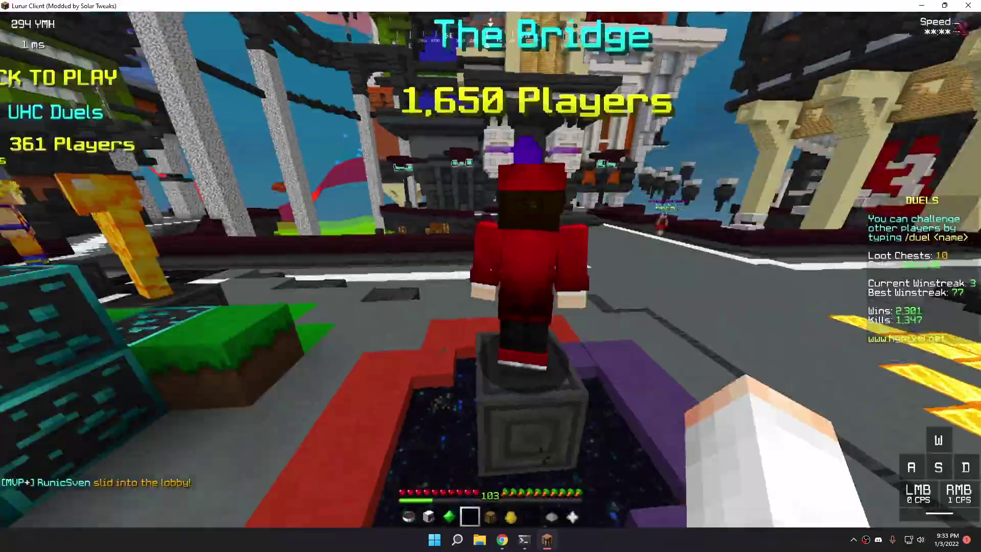
pyautogui.press('e')
pyautogui.press('e')
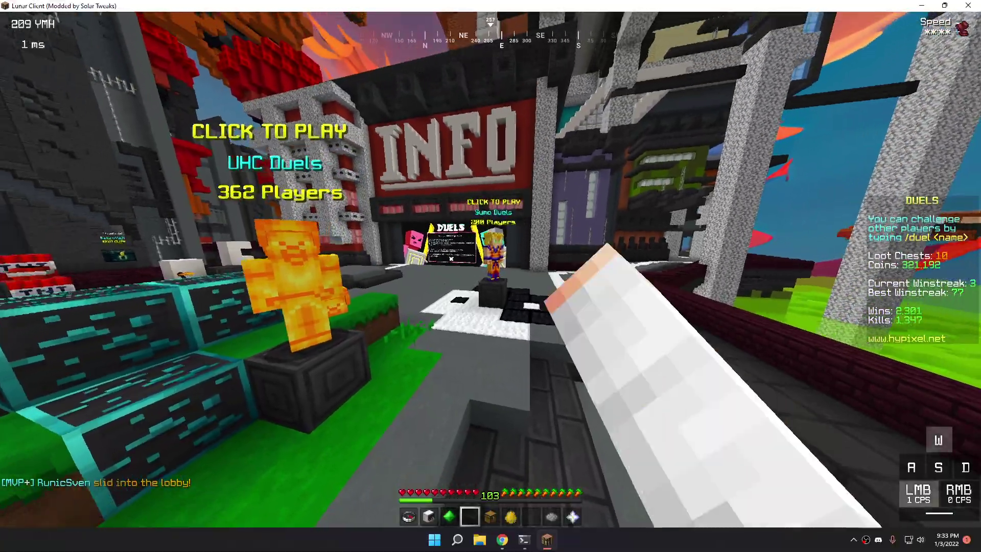
pyautogui.rightClick(490, 276)
pyautogui.click(455, 199)
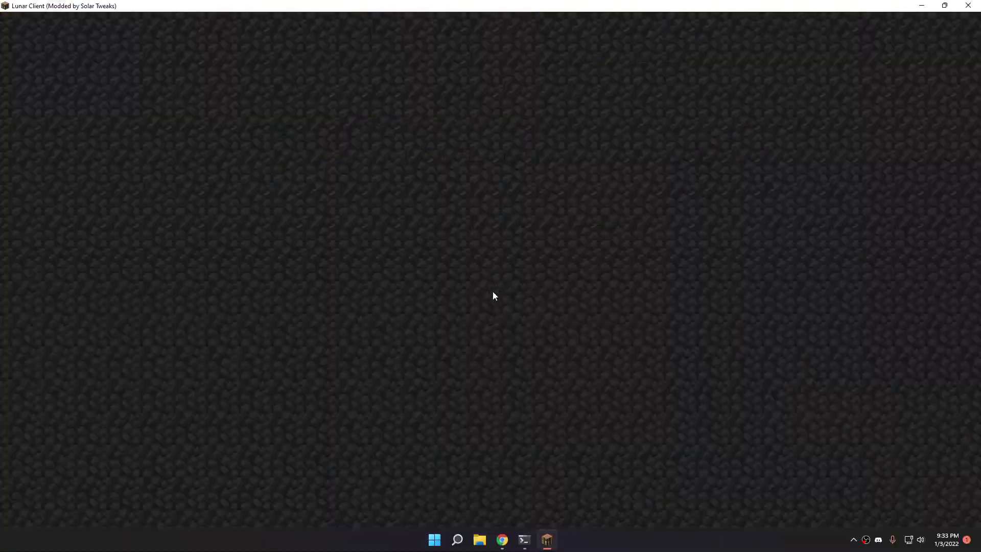
pyautogui.press('t')
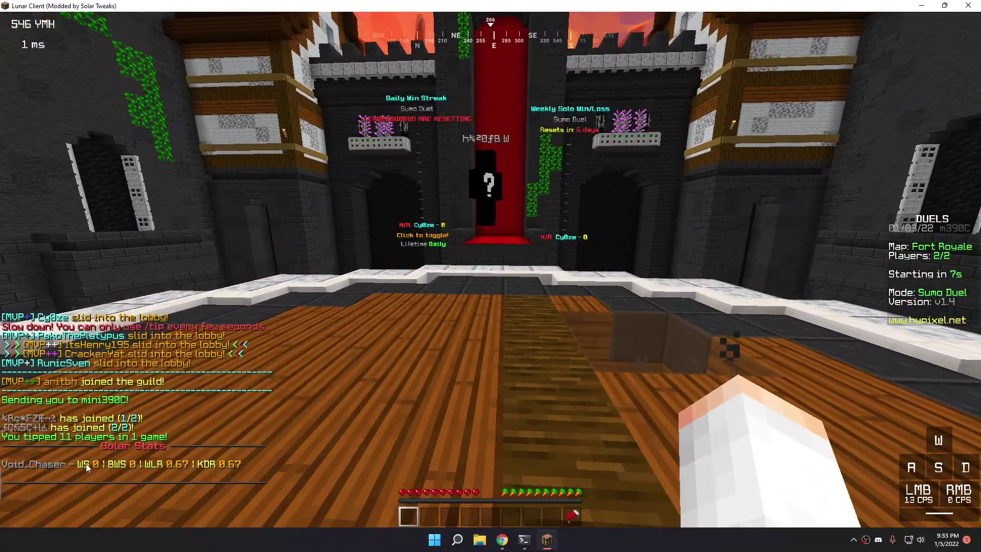
pyautogui.press('Escape')
# Leave the Sumo Duel with the leave-game item, returning to the Duels lobby.
pyautogui.press('w')
pyautogui.click(491, 276)
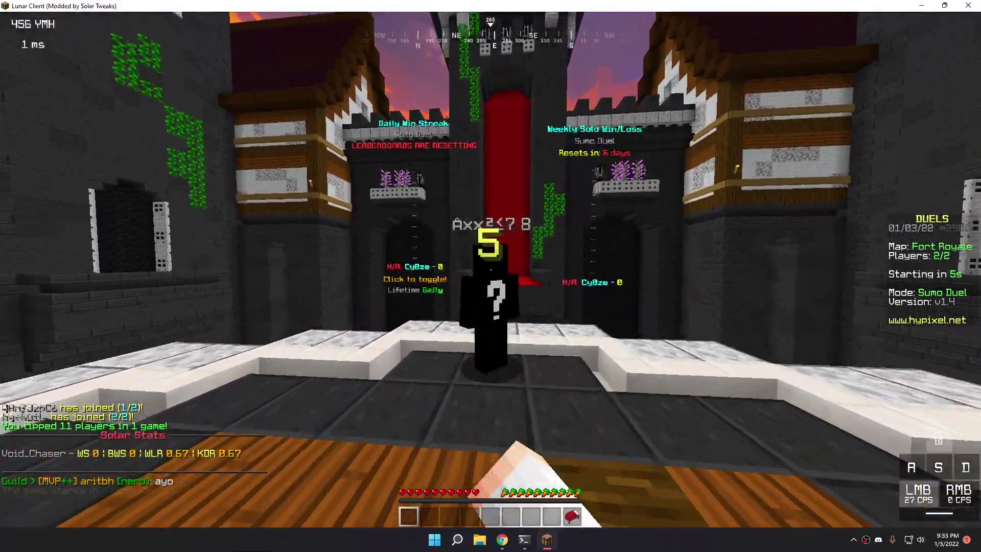
pyautogui.press('s')
pyautogui.press('9')
pyautogui.rightClick(490, 276)
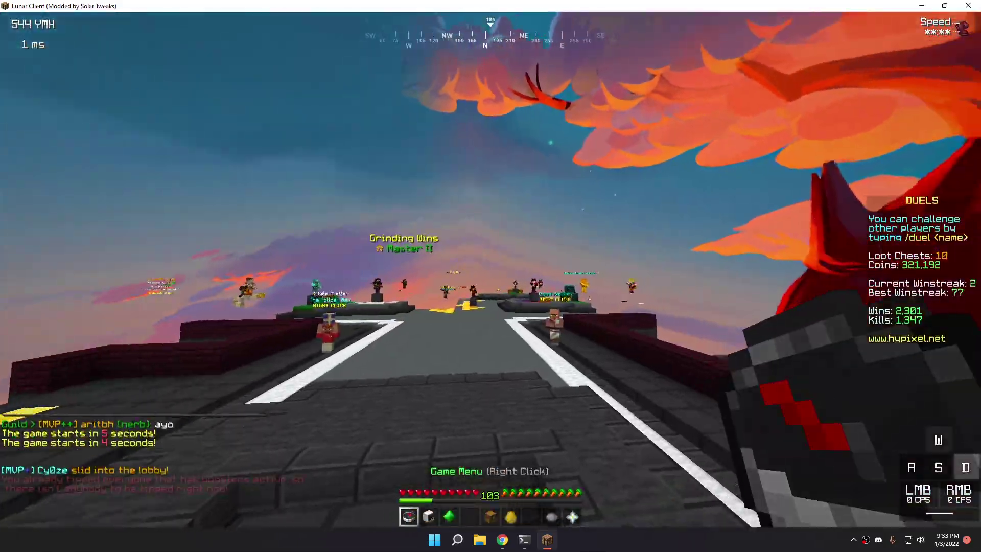
pyautogui.press('5')
# Join a Bridge Duel from The Bridge NPC, leave it for the lobby, then bring up File Explorer.
pyautogui.press('4')
pyautogui.press('w')
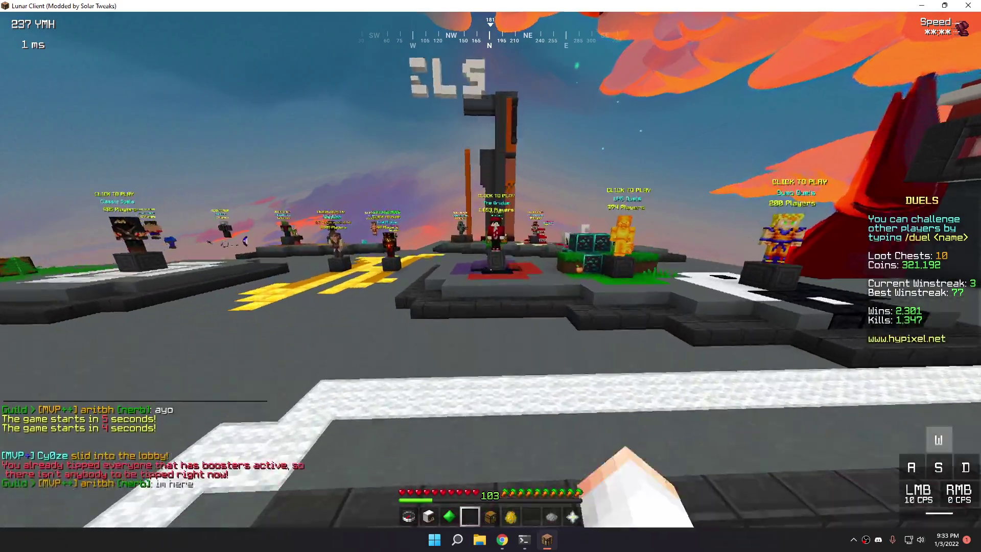
pyautogui.click(491, 276)
pyautogui.press('w')
pyautogui.click(491, 276)
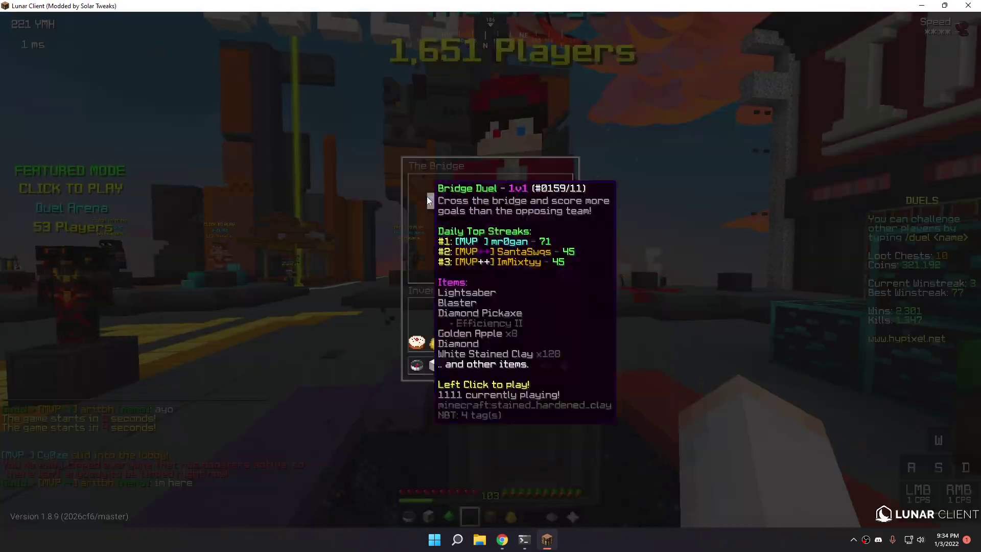
pyautogui.click(427, 196)
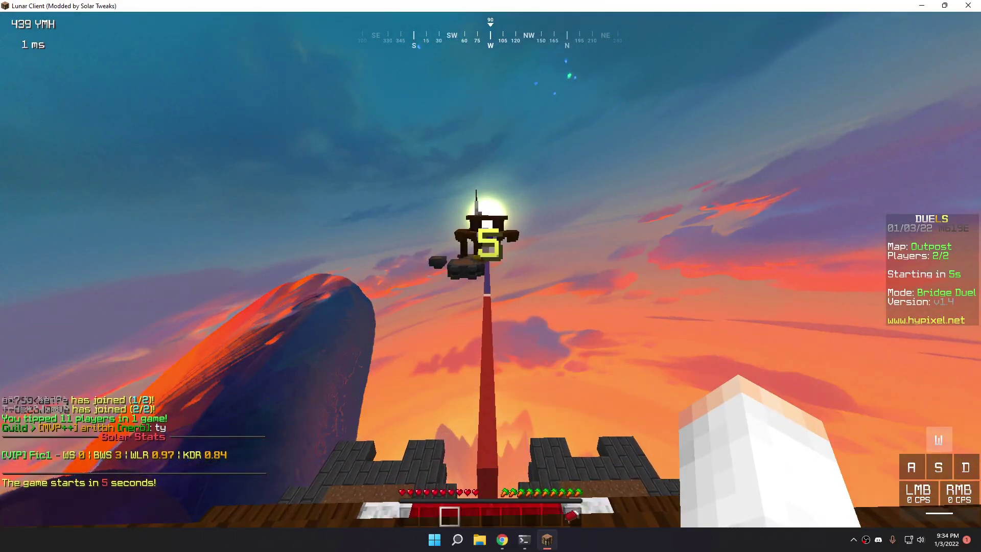
pyautogui.press('9')
pyautogui.rightClick(491, 276)
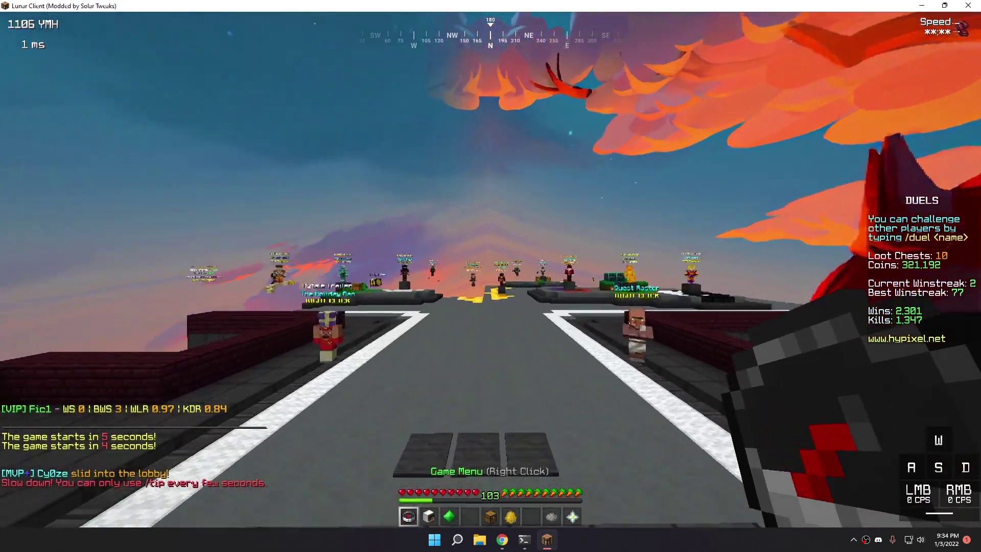
pyautogui.click(480, 539)
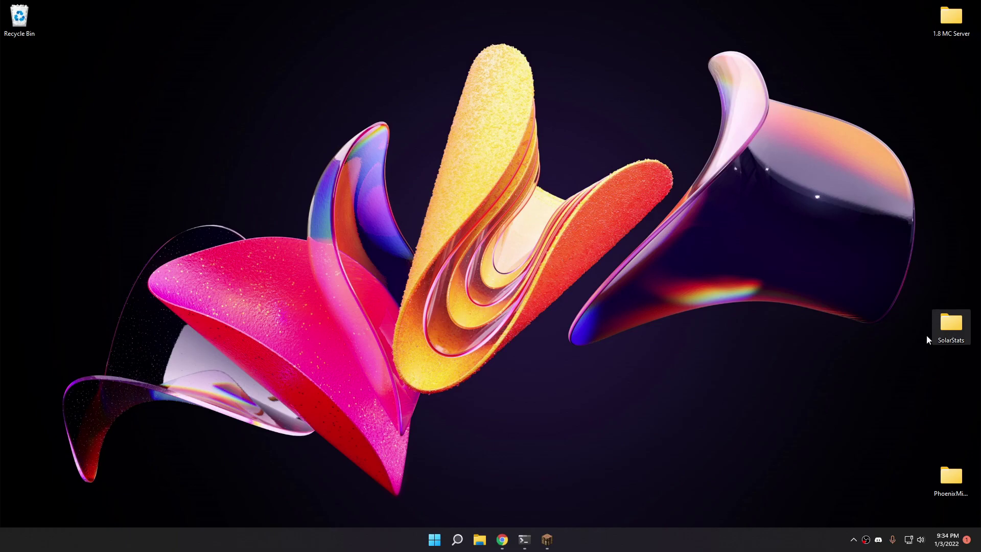
# Open config.json from the SolarStats desktop folder in VS Code to read its dodge settings, then close VS Code.
pyautogui.doubleClick(929, 338)
pyautogui.doubleClick(280, 300)
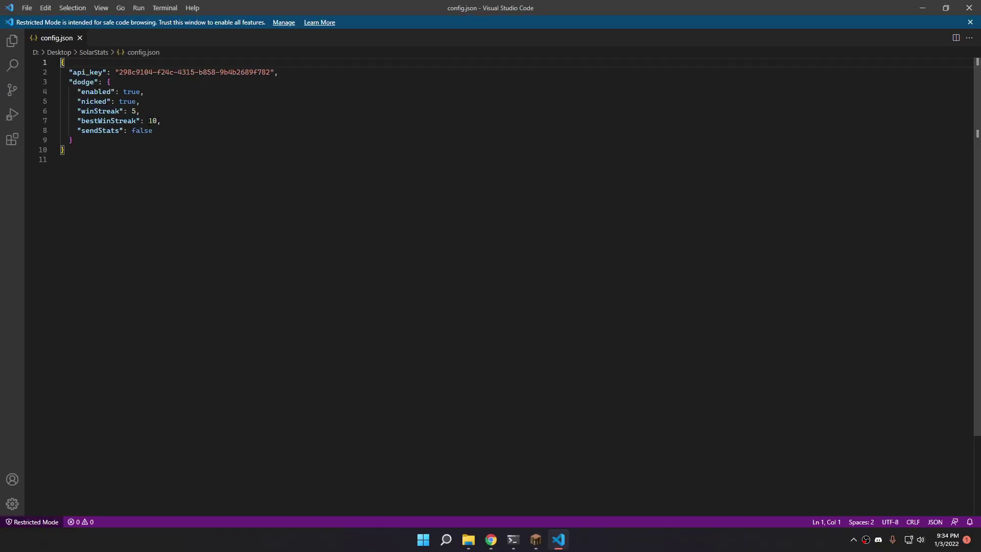
pyautogui.hotkey('alt', 'F4')
# Join a Bridge Duel on Urban and let SolarStats auto-dodge it because of a nicked player.
pyautogui.click(547, 539)
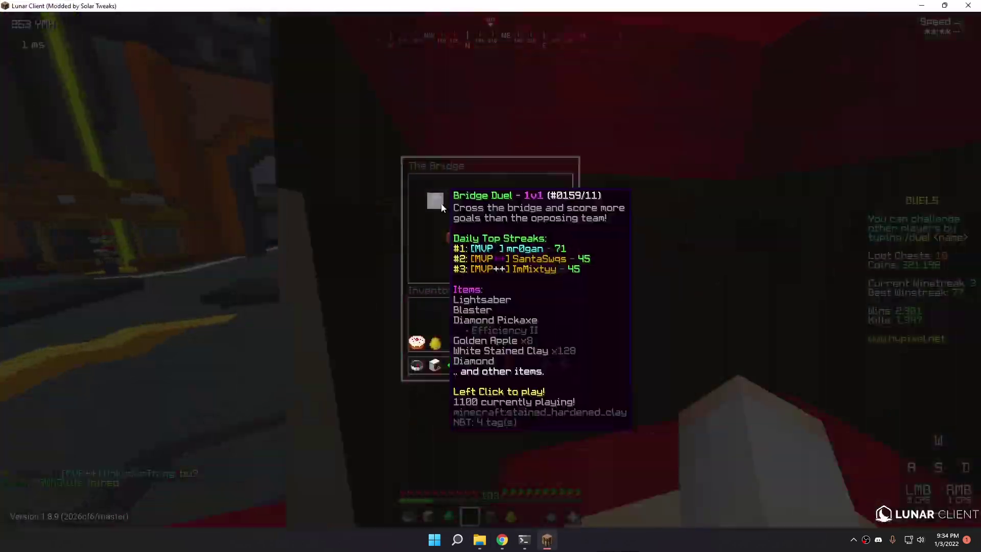
pyautogui.click(406, 196)
pyautogui.press('w')
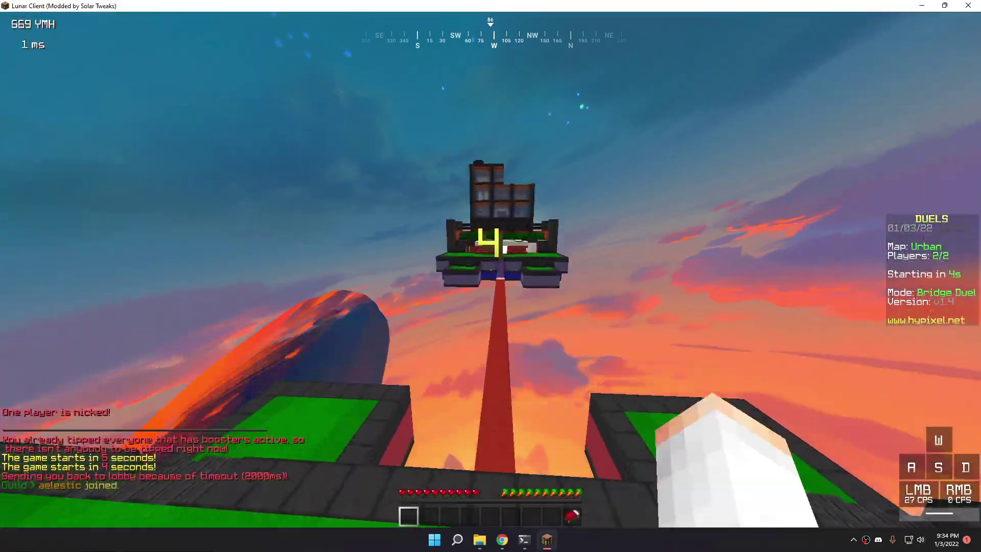
pyautogui.click(385, 310)
pyautogui.press('w')
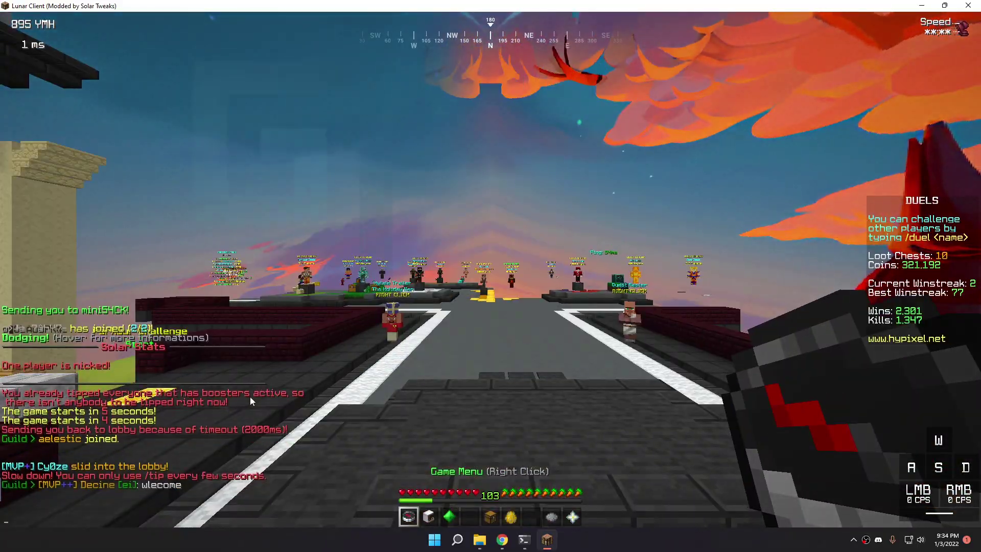
pyautogui.scroll(-3, 491, 276)
# Walk toward the INFO building and scroll the chat to read SolarStats' nicked-player dodge messages.
pyautogui.press('w')
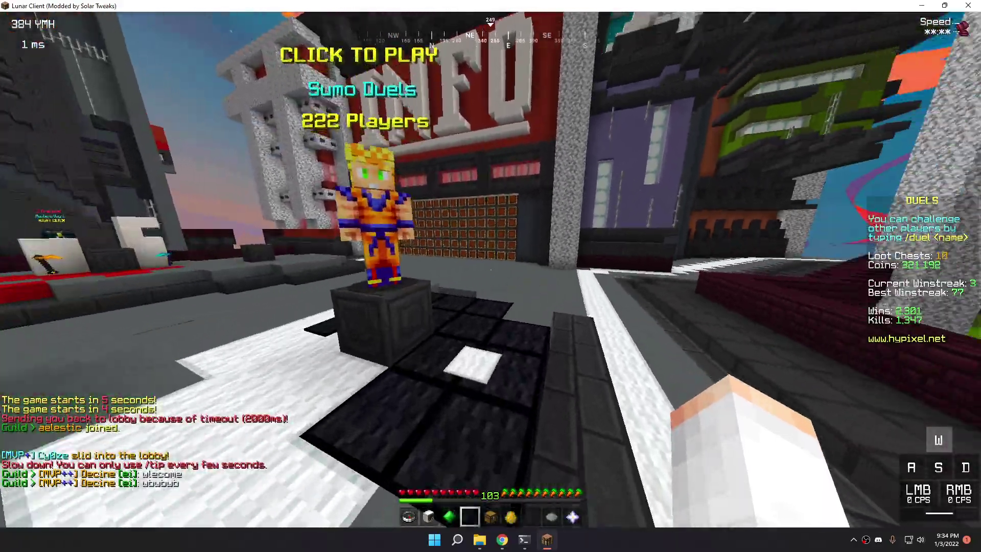
pyautogui.press('d')
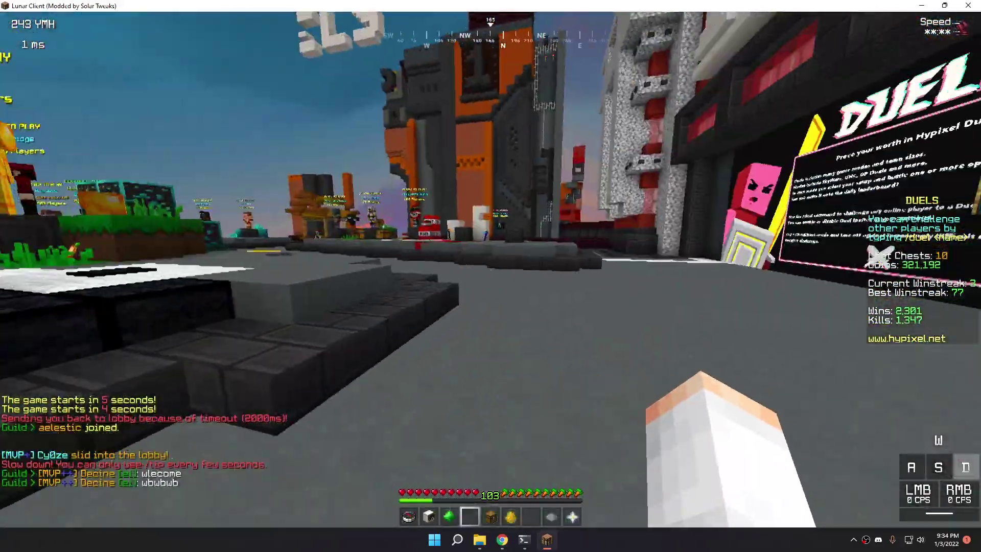
pyautogui.press('t')
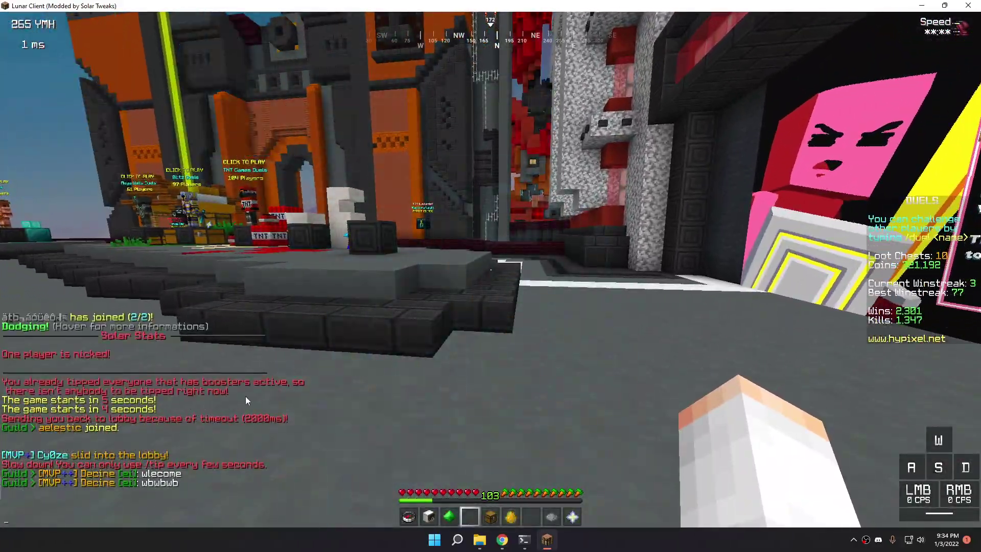
pyautogui.scroll(1, 302, 431)
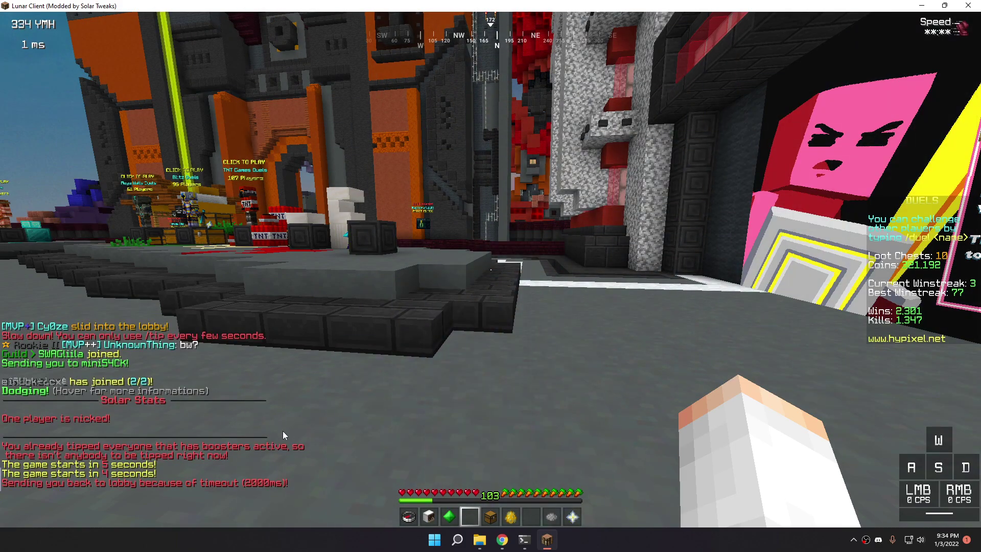
pyautogui.press('Escape')
# Walk up to the TNT Games Duels NPC and briefly check the chat.
pyautogui.press('d')
pyautogui.press('w')
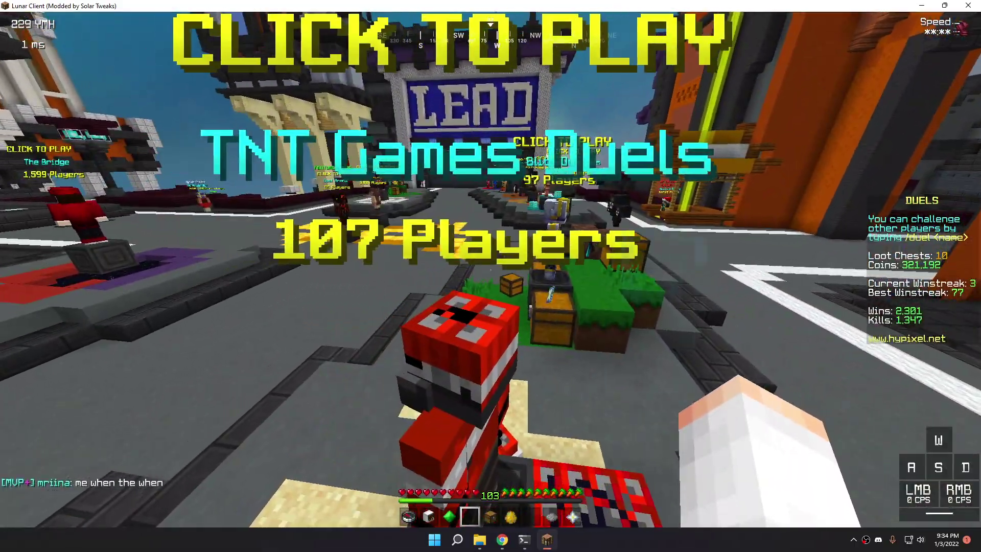
pyautogui.press('t')
pyautogui.press('Escape')
# Visit The Bridge and Sumo Duels NPCs, opening and closing each game menu.
pyautogui.press('w')
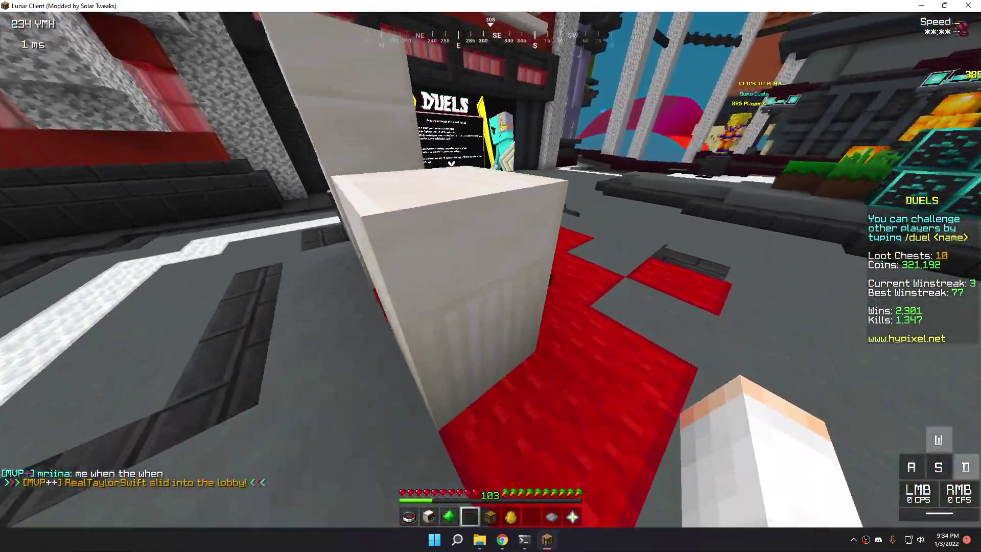
pyautogui.press('a')
pyautogui.click(490, 275)
pyautogui.press('w')
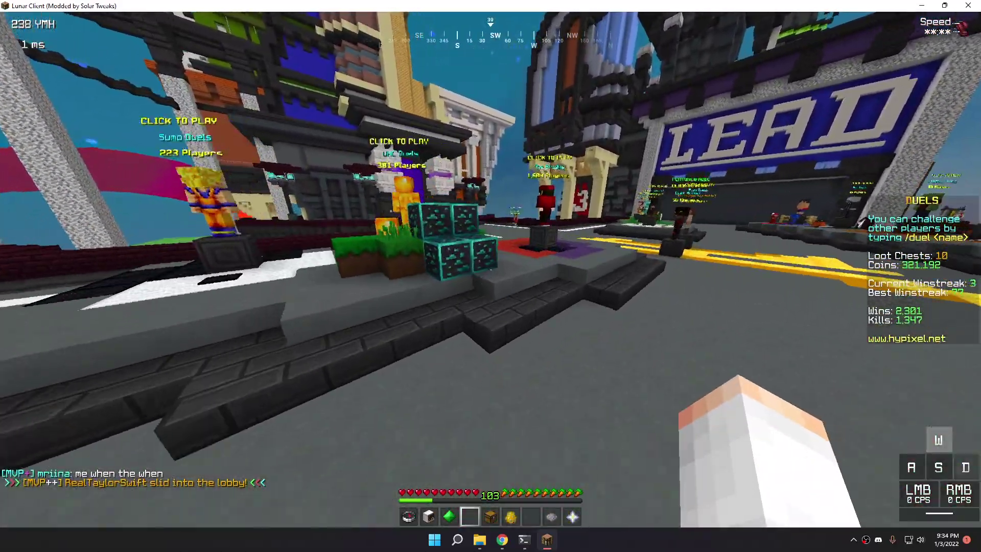
pyautogui.click(491, 276)
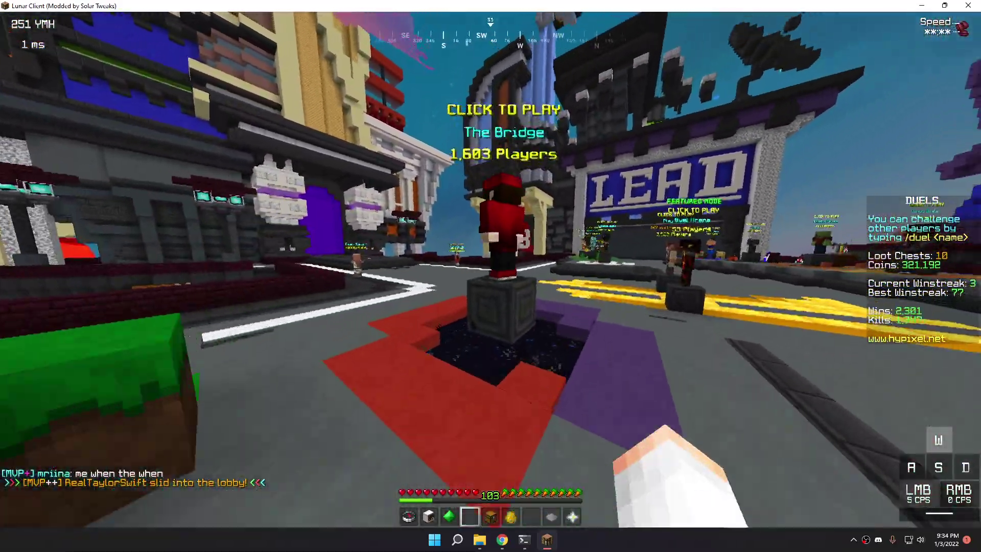
pyautogui.rightClick(490, 276)
pyautogui.press('Escape')
pyautogui.press('w')
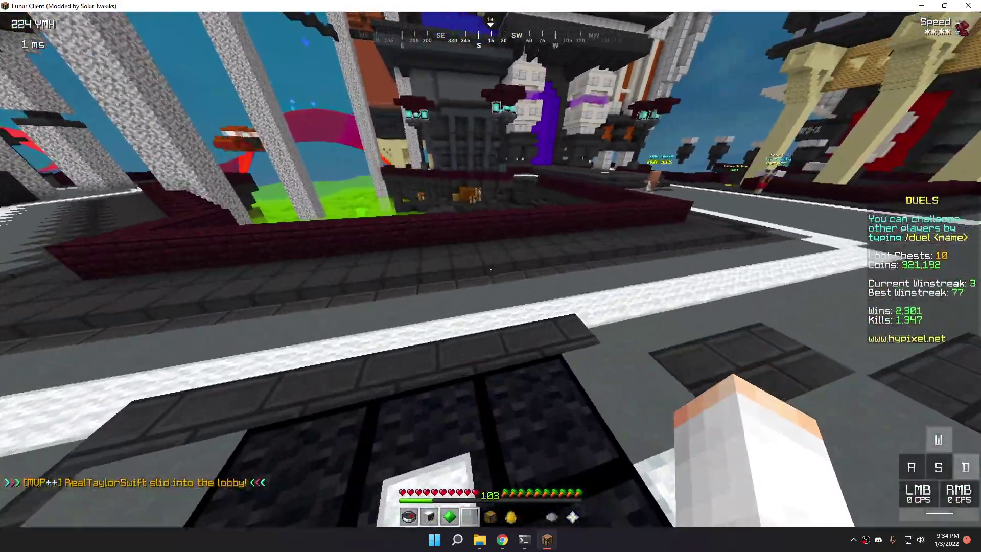
pyautogui.rightClick(490, 275)
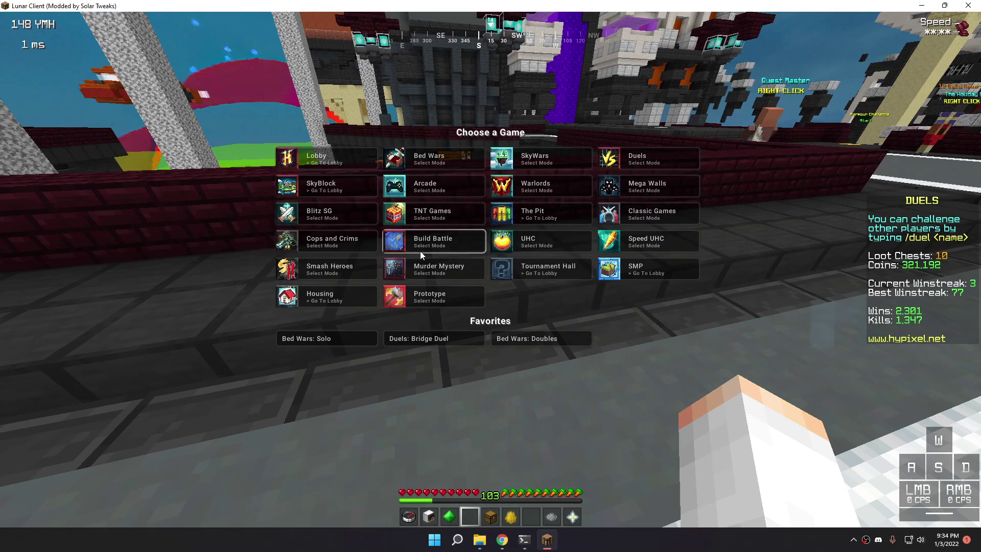
pyautogui.click(314, 344)
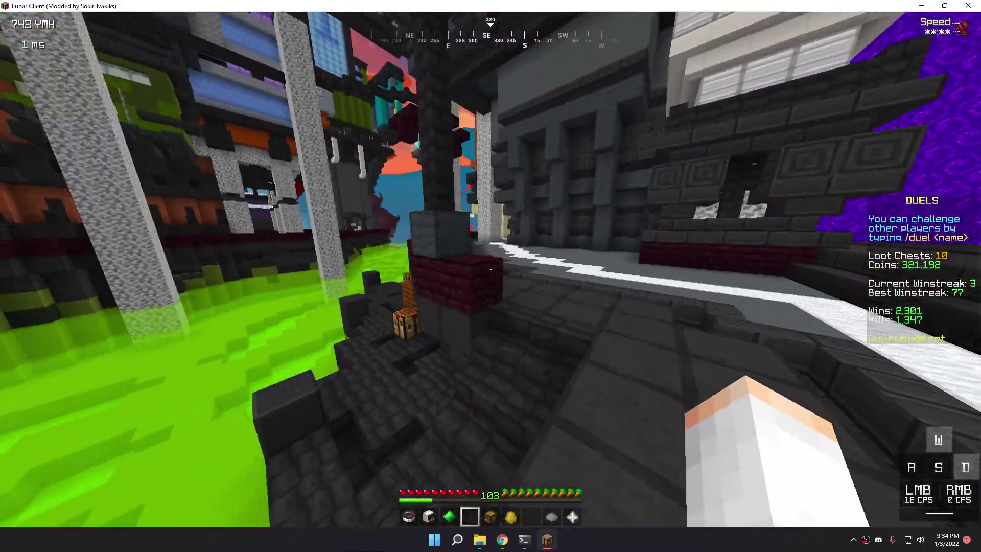
# Walk left toward the Duels gate and back up its steps, swinging the arm.
pyautogui.press('a')
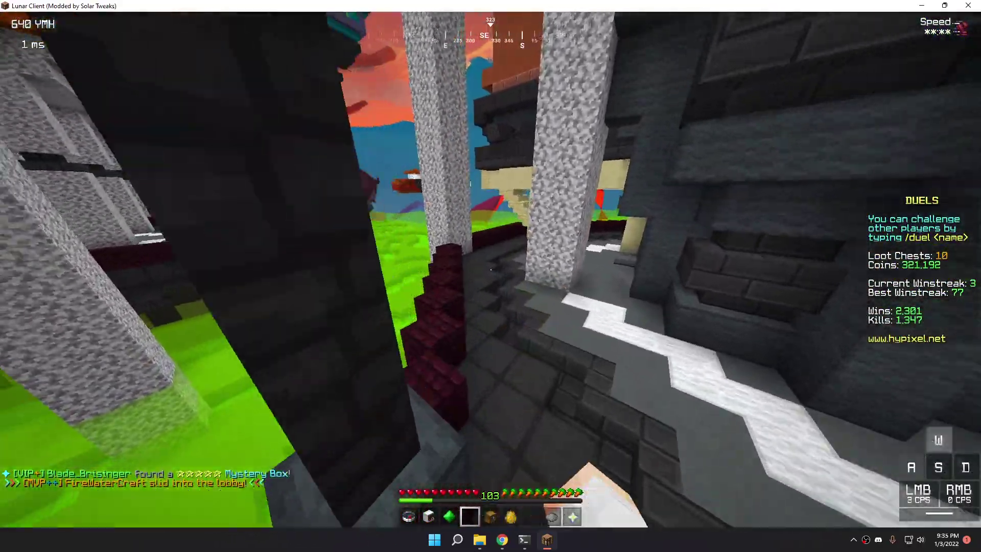
pyautogui.click(490, 276)
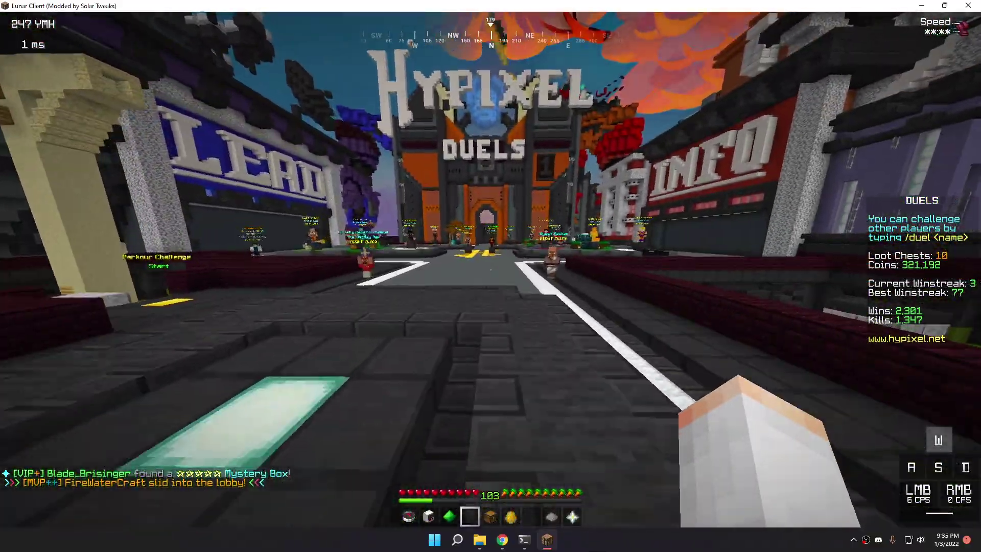
pyautogui.press('a')
pyautogui.click(490, 276)
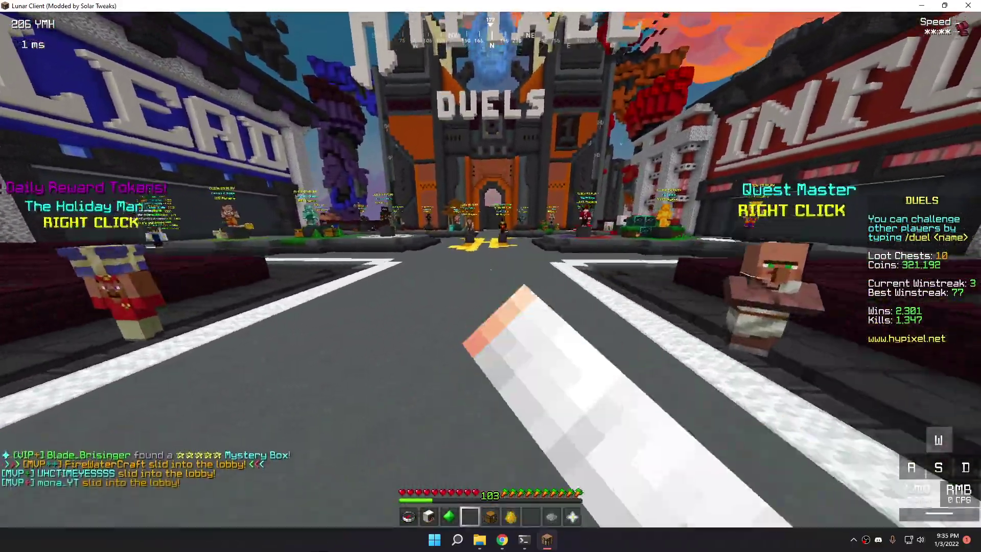
pyautogui.click(490, 276)
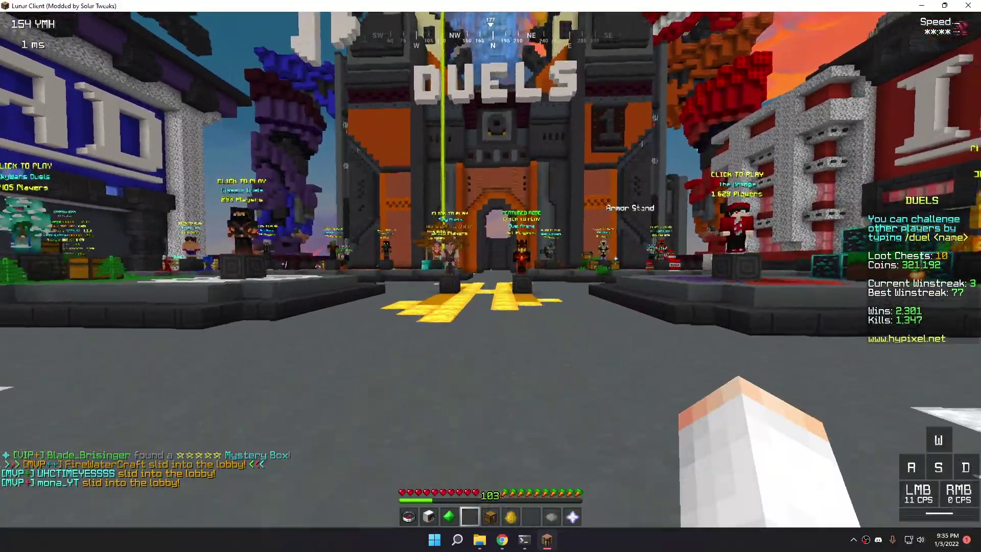
pyautogui.press('d')
pyautogui.press('w')
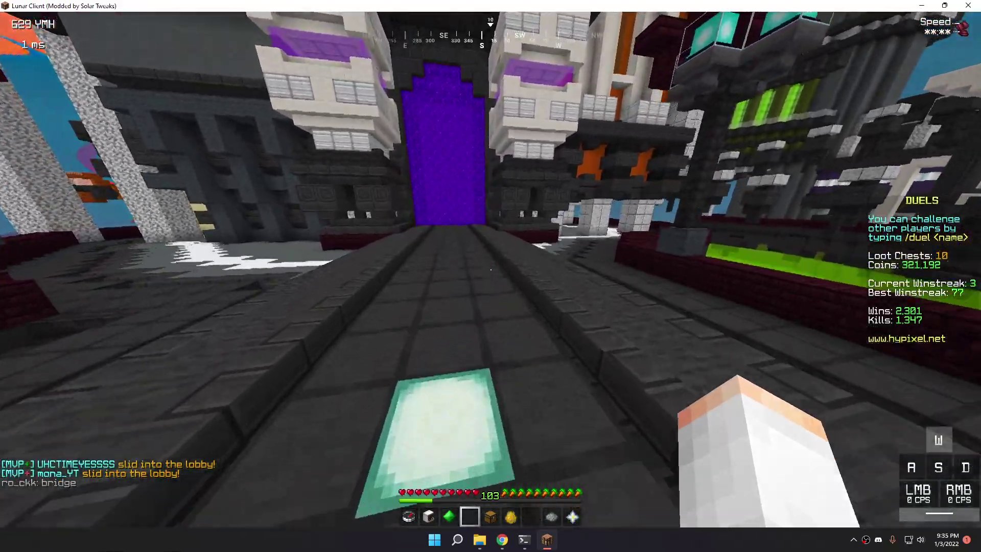
pyautogui.click(490, 276)
pyautogui.click(491, 276)
# Walk past the slime pool and along the nether-brick wall, then bring up recent chat messages.
pyautogui.click(490, 276)
pyautogui.press('w')
pyautogui.click(490, 276)
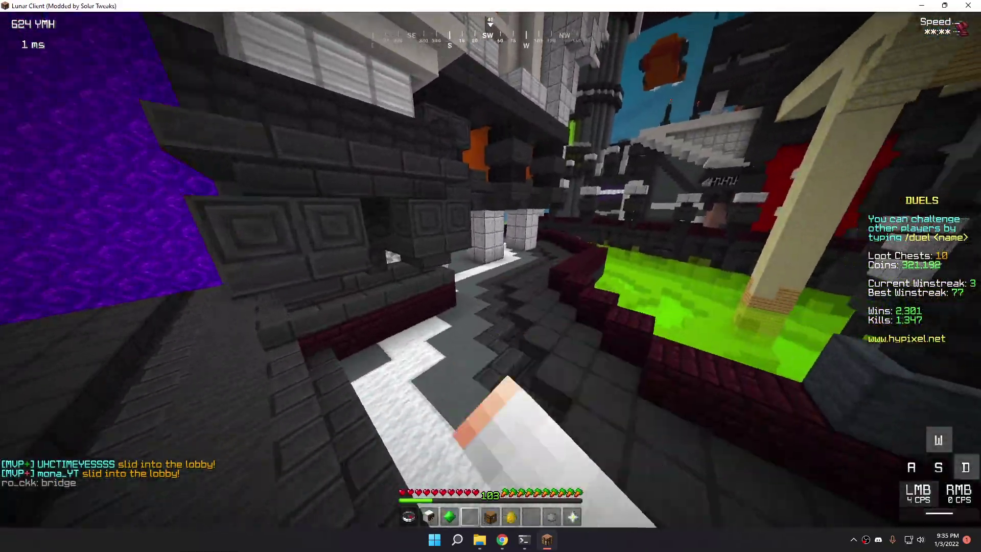
pyautogui.click(491, 276)
pyautogui.click(491, 276)
pyautogui.click(490, 276)
pyautogui.press('w')
pyautogui.click(490, 276)
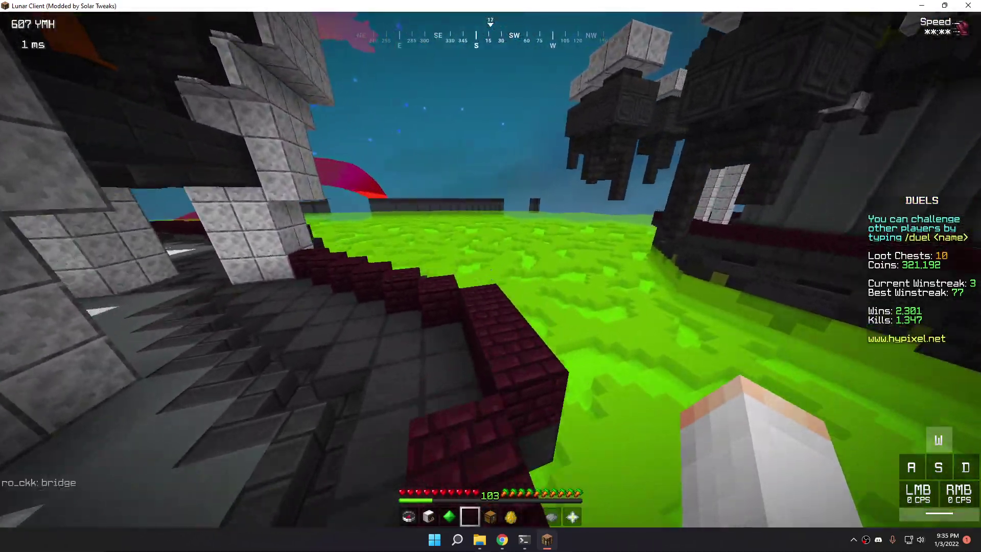
pyautogui.click(491, 276)
pyautogui.click(491, 276)
pyautogui.click(490, 276)
pyautogui.click(491, 276)
pyautogui.click(490, 275)
pyautogui.press('w')
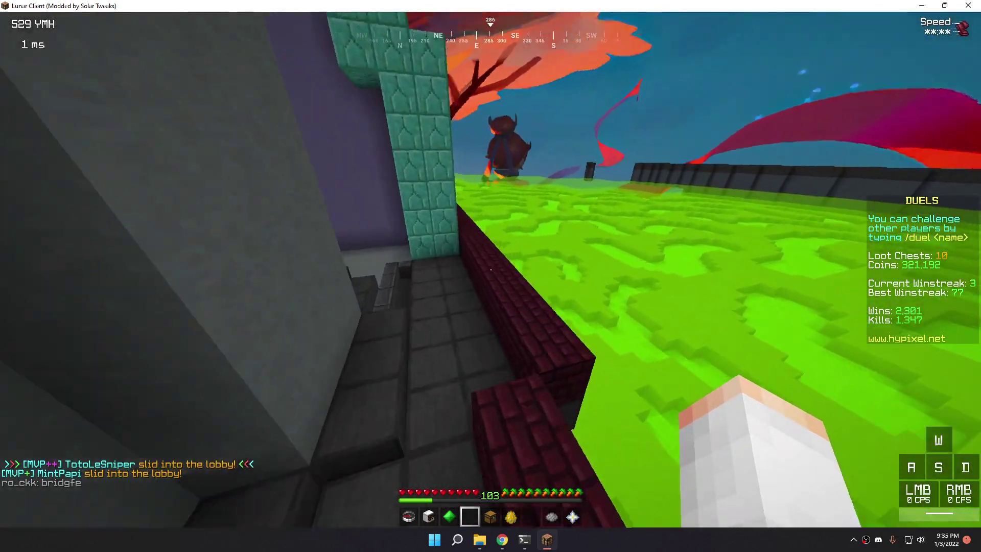
pyautogui.press('t')
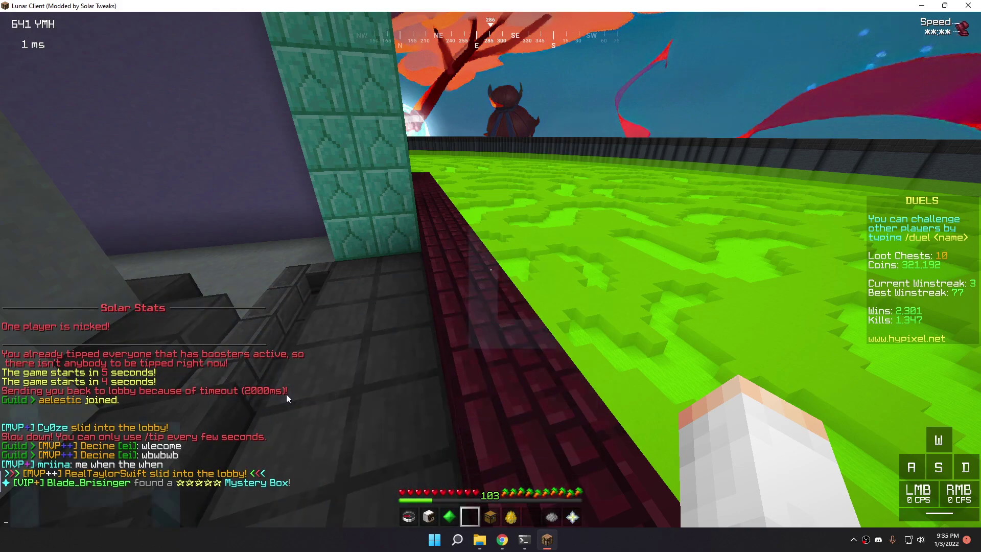
# Scroll up the chat to reveal the Dodging! explanation that one or more players were nicked.
pyautogui.scroll(1, 271, 401)
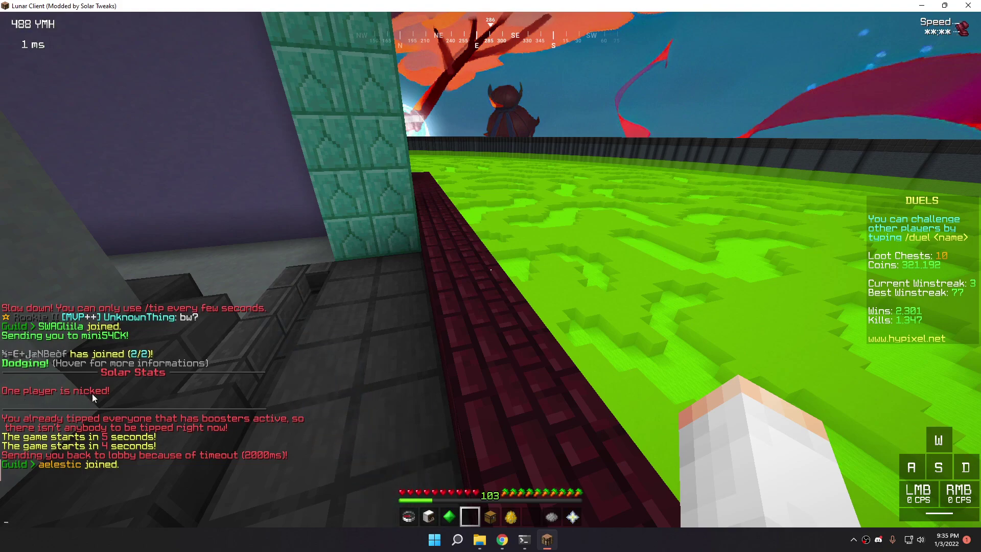
pyautogui.moveTo(176, 367)
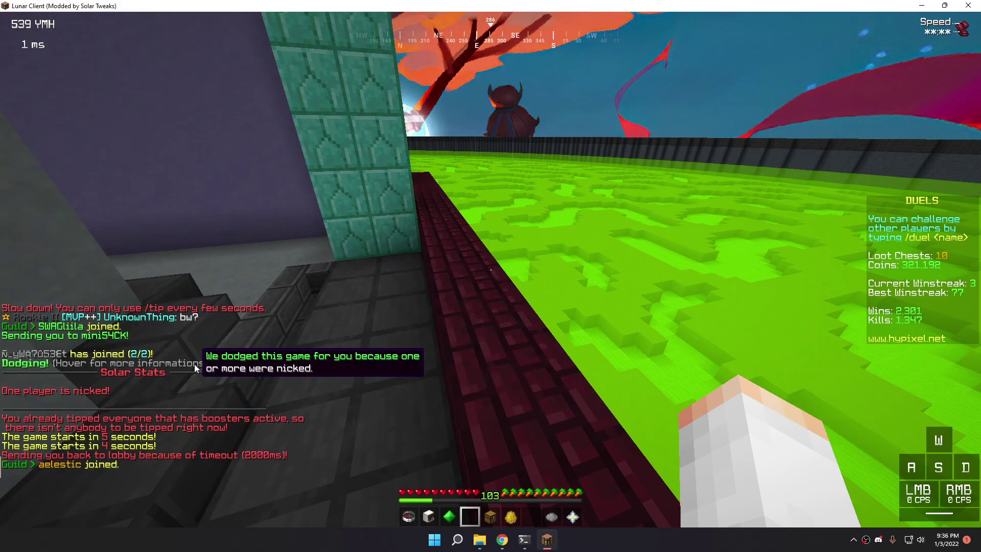
# Open the lobby chat, then close the config.json editor showing the dodge settings.
pyautogui.press('w')
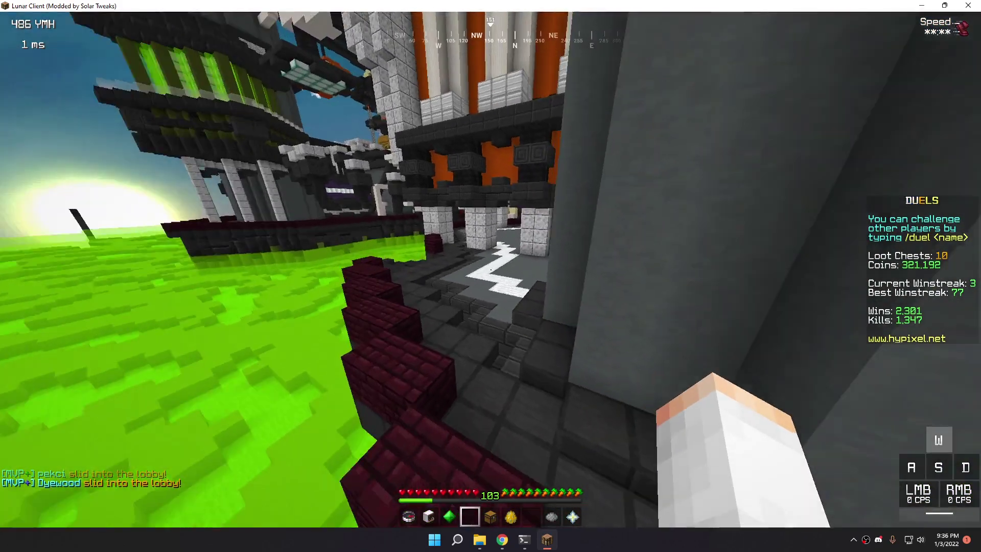
pyautogui.press('t')
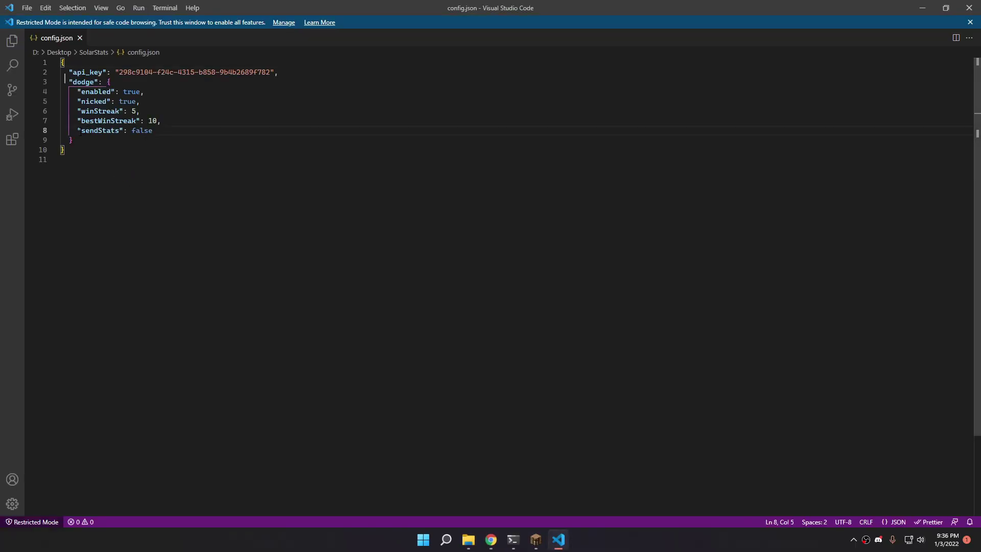
pyautogui.hotkey('alt', 'F4')
# Queue a Bridge Duel from The Bridge NPC and see it dodged on Licorice.
pyautogui.hotkey('alt', 'Tab')
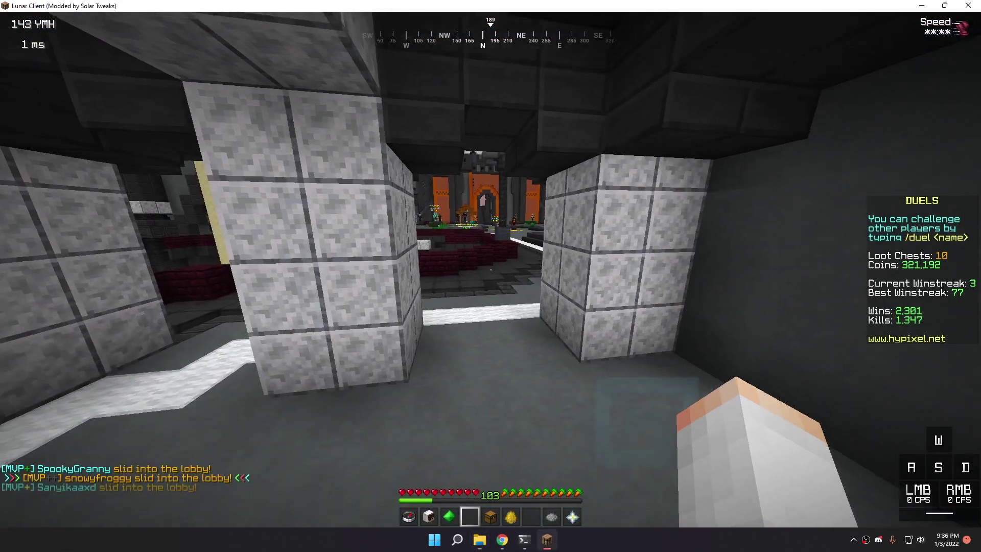
pyautogui.press('d')
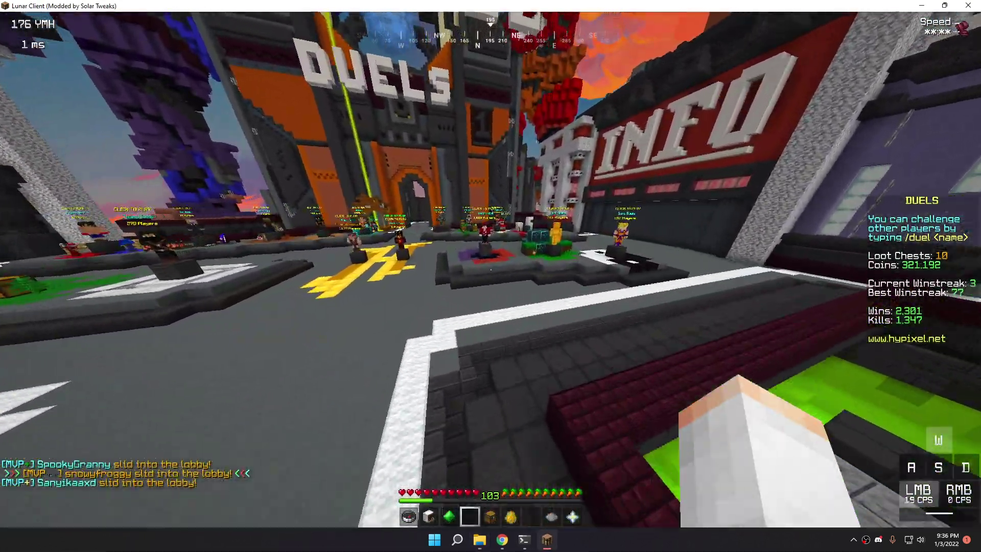
pyautogui.click(490, 276)
pyautogui.click(491, 276)
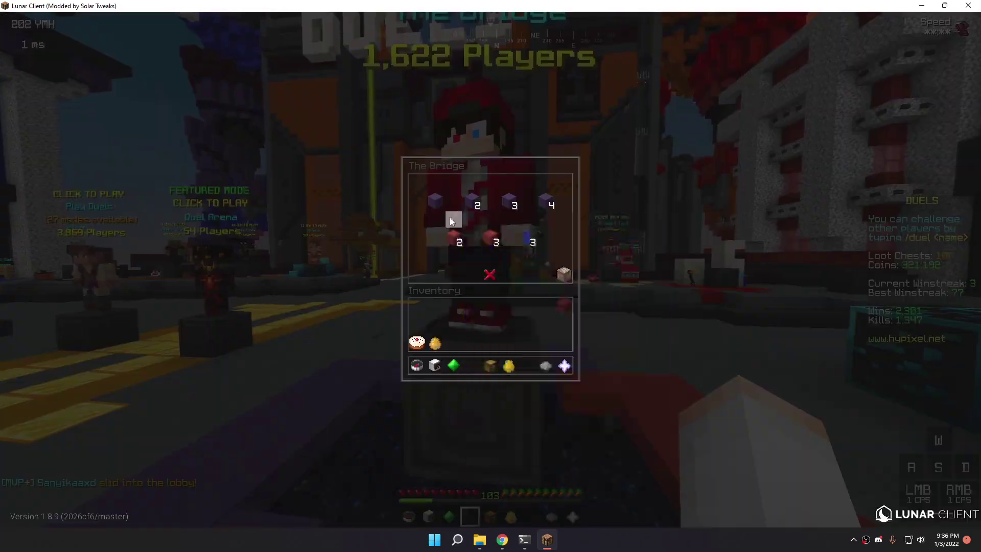
pyautogui.click(437, 207)
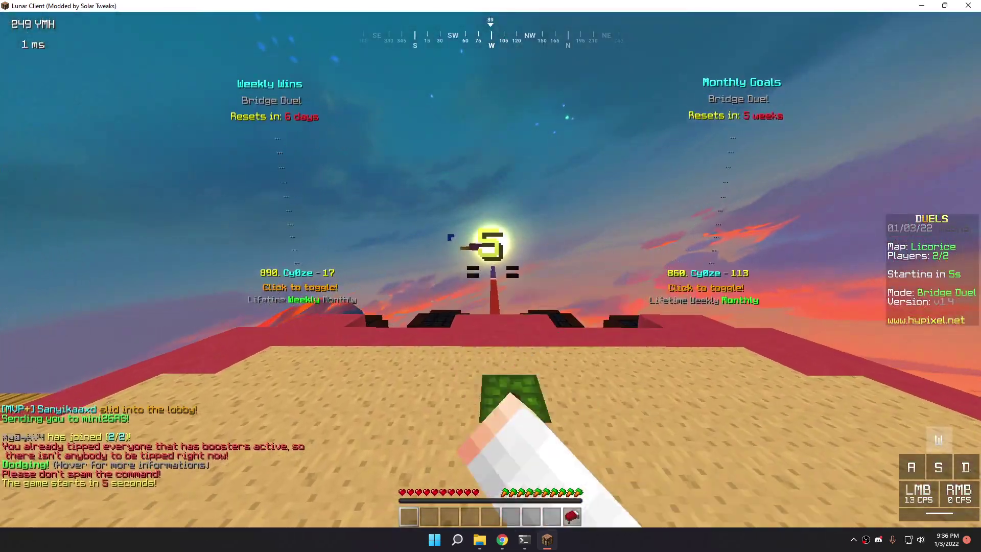
pyautogui.click(491, 269)
pyautogui.press('space')
pyautogui.press('t')
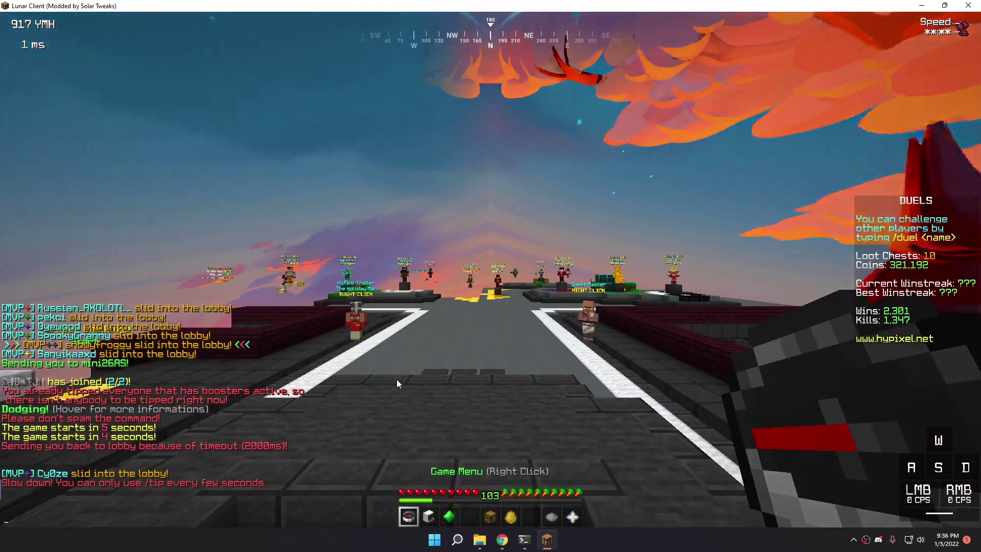
pyautogui.moveTo(194, 413)
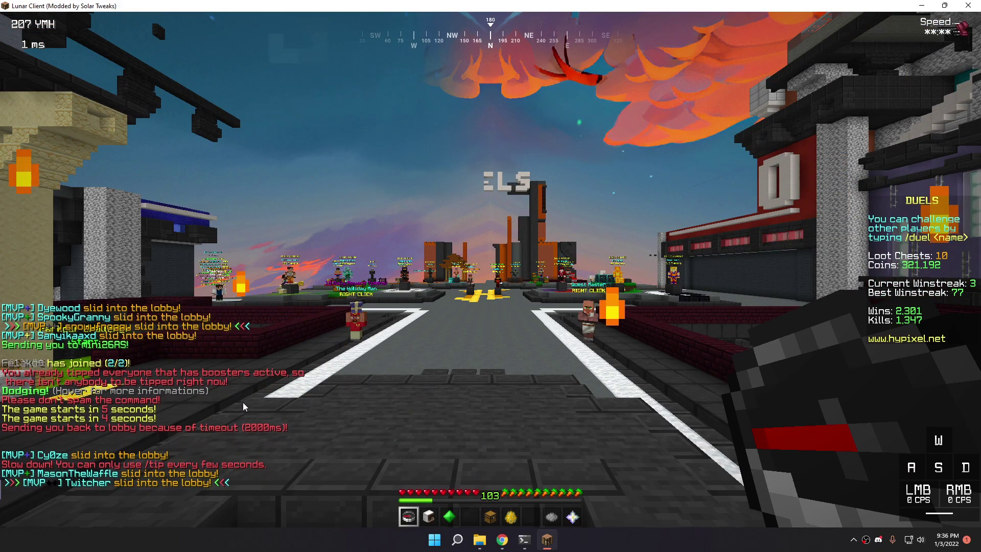
# Scroll the chat up to show dodge thresholds WS 5 and BWS 10 against the opponent's BWS 23.
pyautogui.scroll(1, 192, 409)
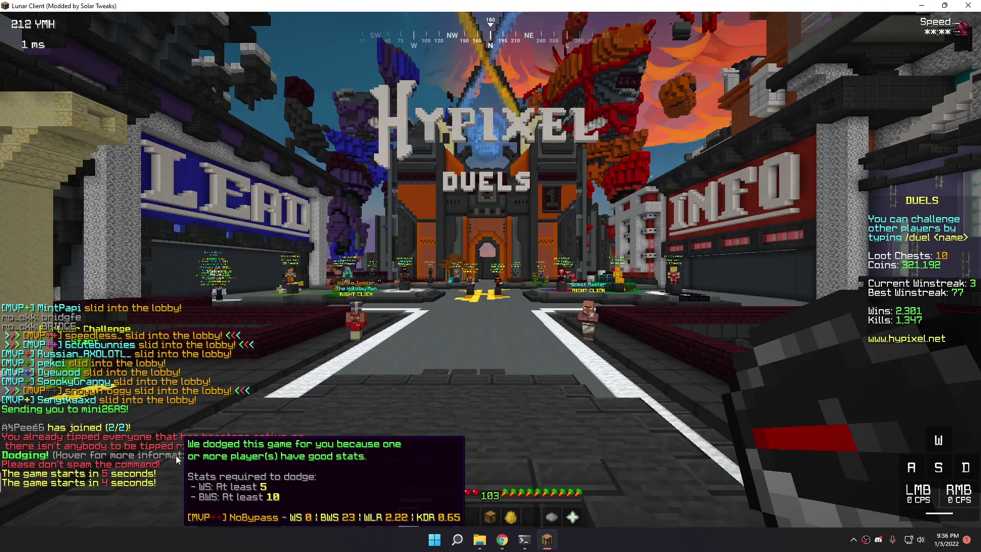
# Close the chat, switch hotbar item, and cross the Duels lobby past The Bridge NPC.
pyautogui.press('Escape')
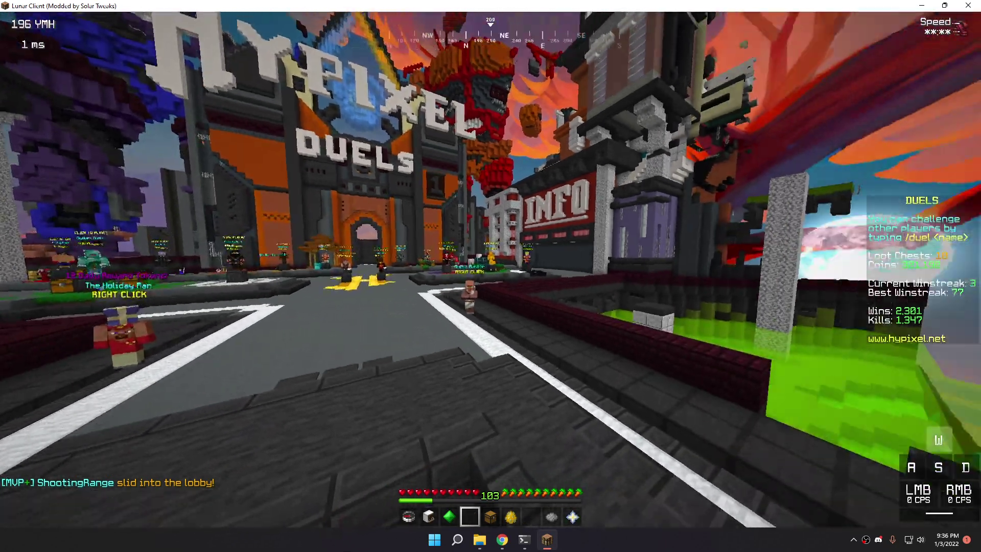
pyautogui.press('4')
pyautogui.press('w')
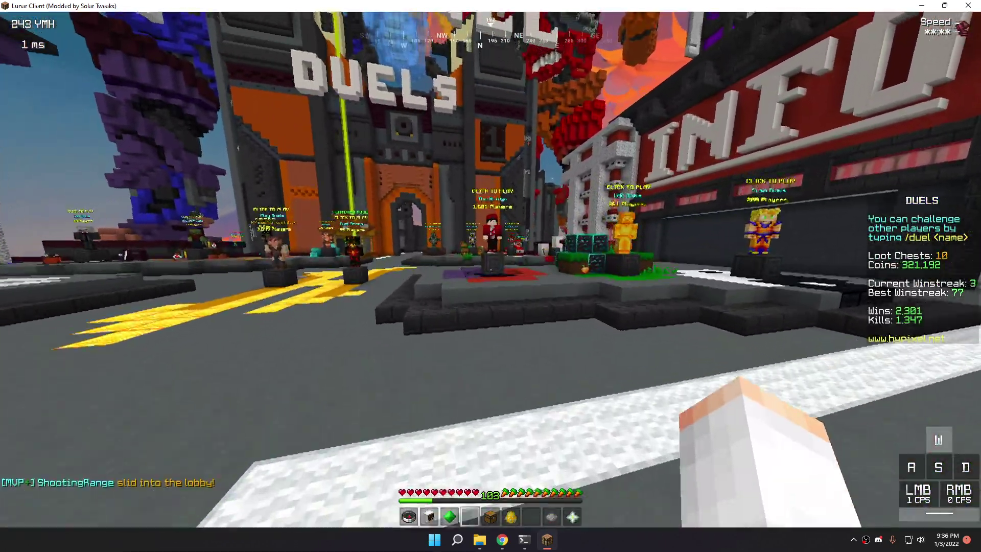
pyautogui.press('d')
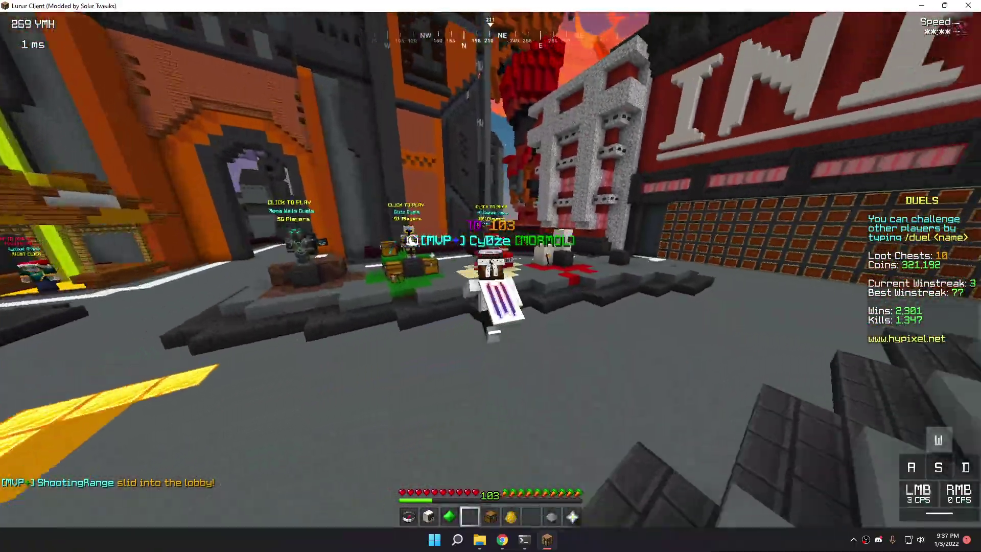
pyautogui.click(491, 275)
pyautogui.press('w')
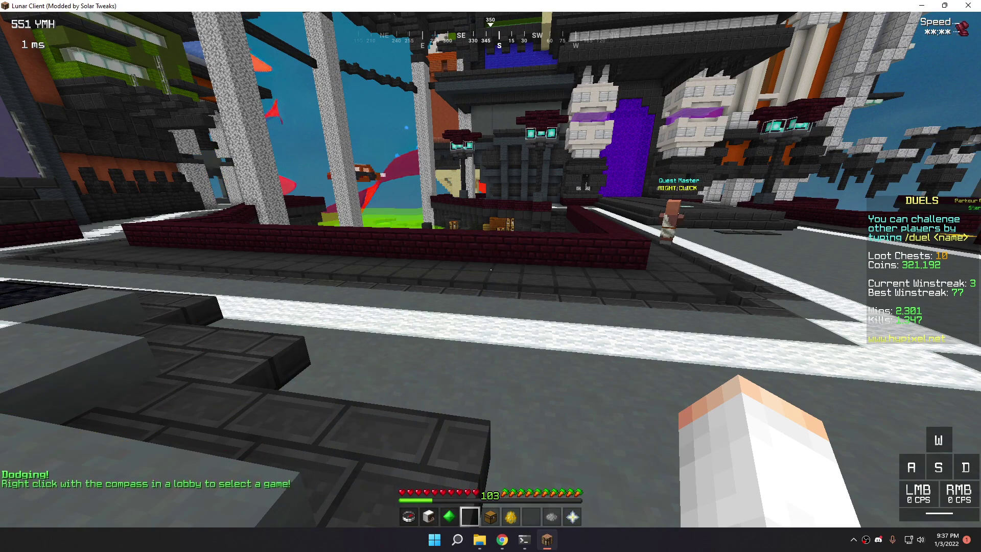
pyautogui.press('t')
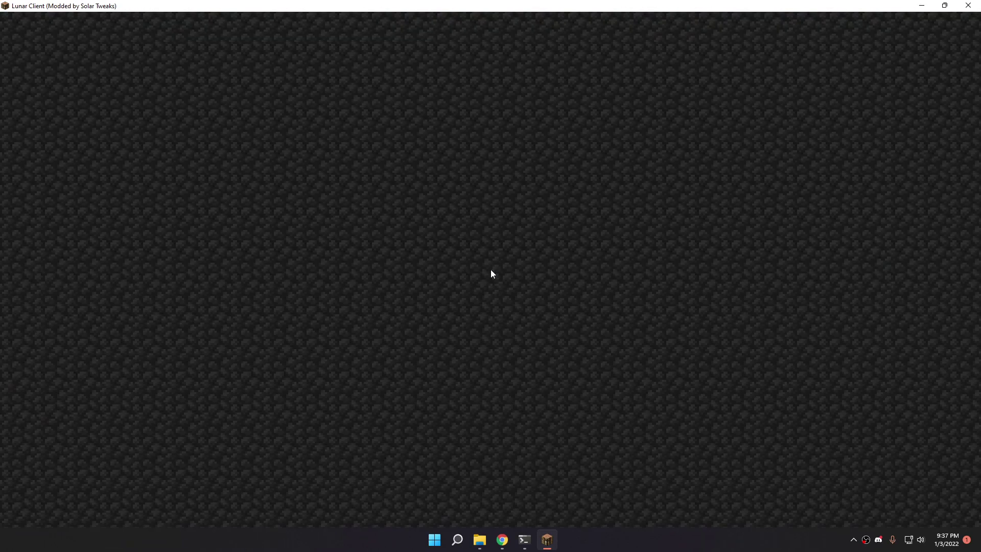
# Walk into the main Hypixel lobby while scrolling through hotbar items.
pyautogui.press('w')
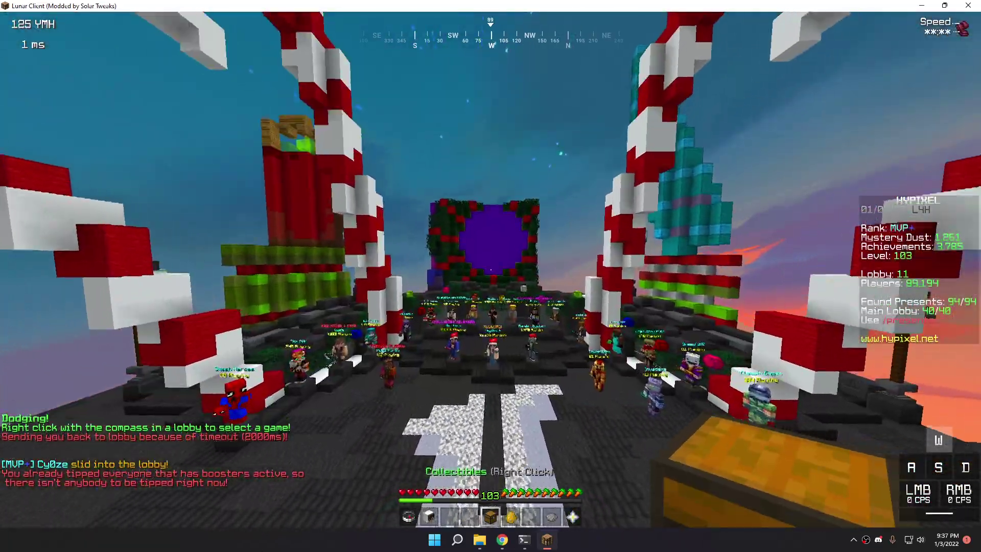
pyautogui.press('w')
pyautogui.scroll(-7, 490, 276)
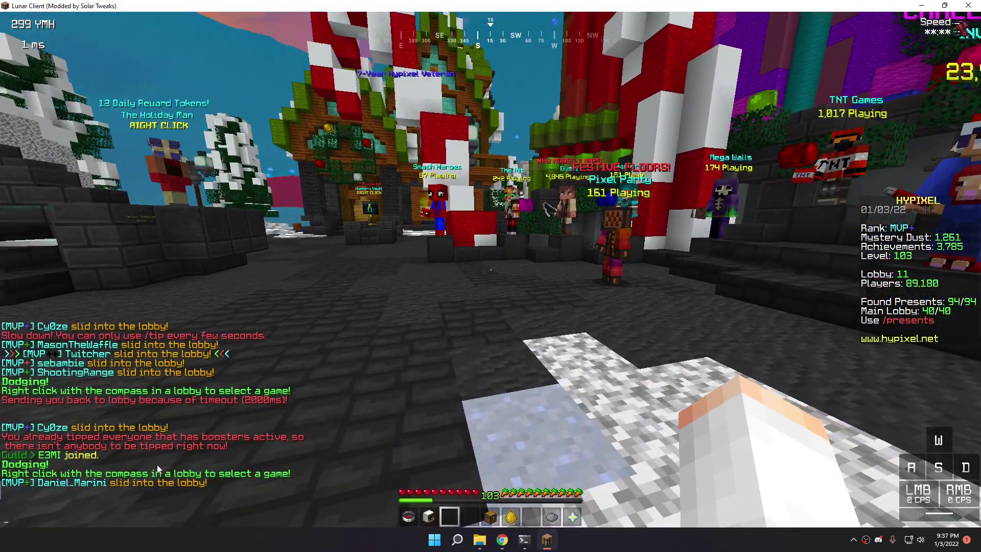
pyautogui.scroll(-3, 490, 275)
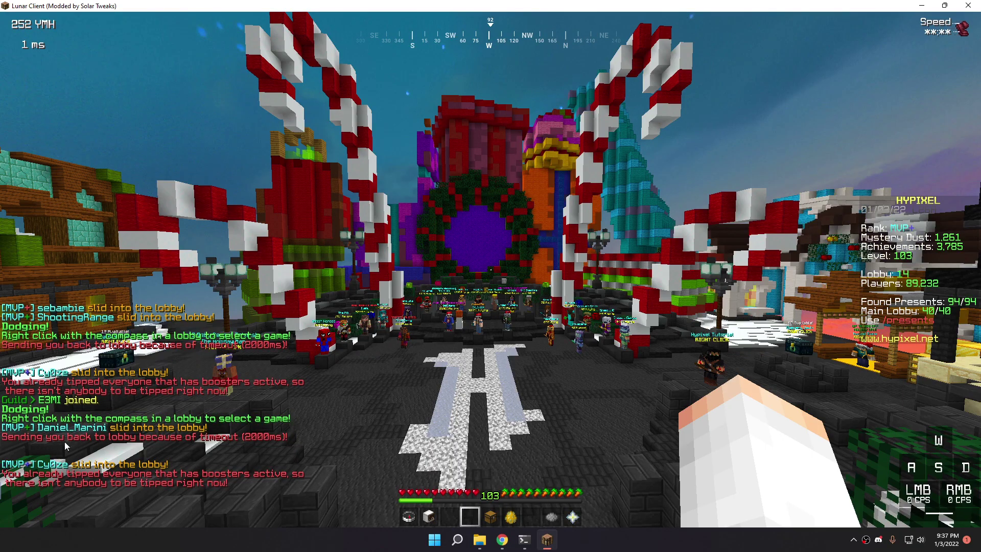
pyautogui.click(328, 403)
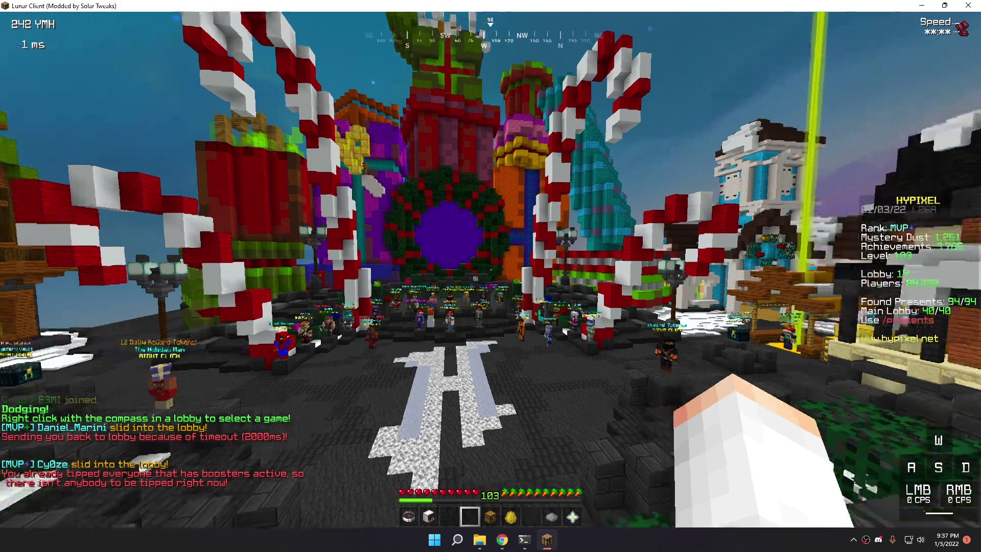
# Walk past the Alex NPC, swinging the arm while turning toward the houses and stairs.
pyautogui.press('w')
pyautogui.press('a')
pyautogui.click(491, 276)
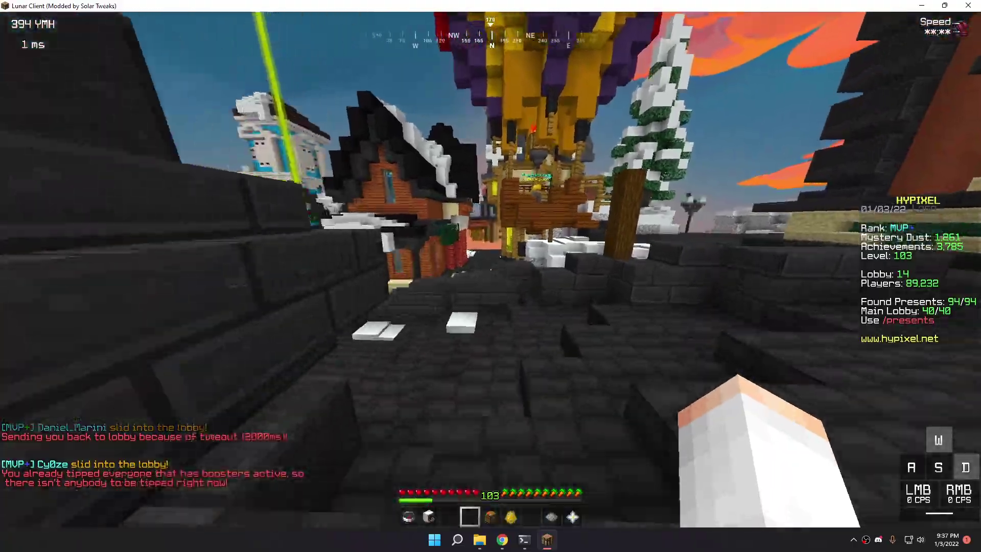
pyautogui.click(491, 276)
pyautogui.click(490, 276)
pyautogui.click(490, 275)
pyautogui.click(490, 275)
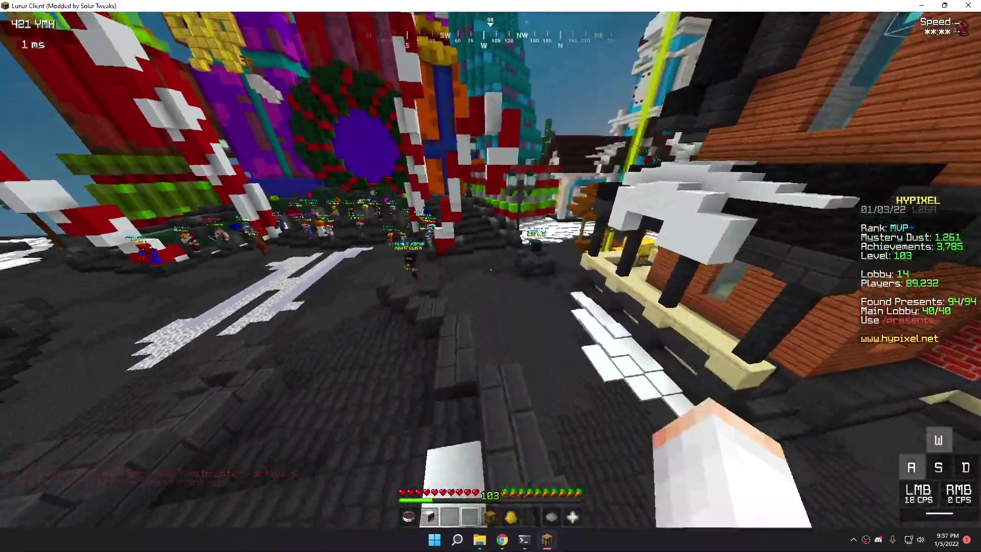
pyautogui.click(490, 276)
pyautogui.click(490, 276)
pyautogui.click(490, 275)
# Climb the stairs to the Grinch Simulator NPC and roam the snowy street swinging the sword.
pyautogui.press('w')
pyautogui.press('a')
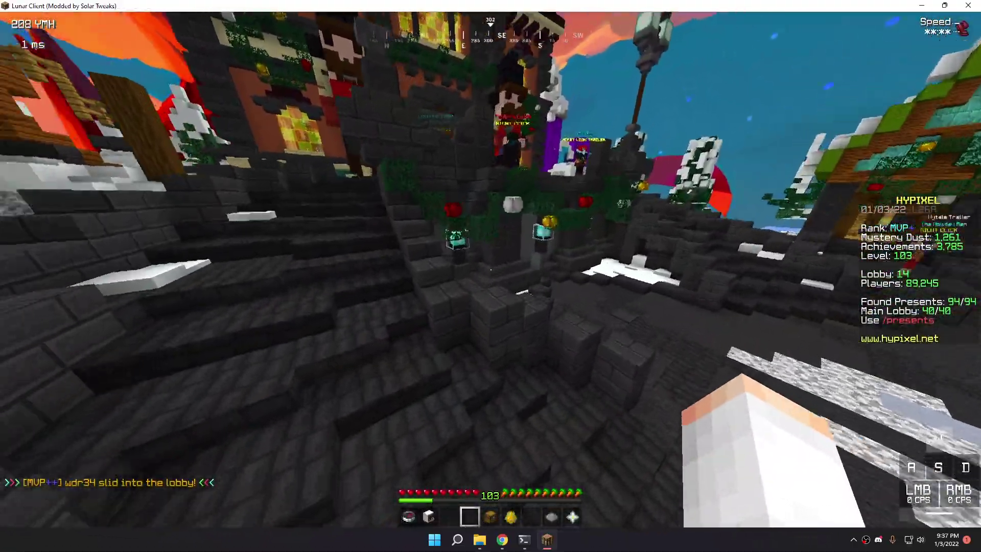
pyautogui.click(491, 276)
pyautogui.click(491, 276)
pyautogui.click(491, 276)
pyautogui.click(491, 275)
pyautogui.click(490, 276)
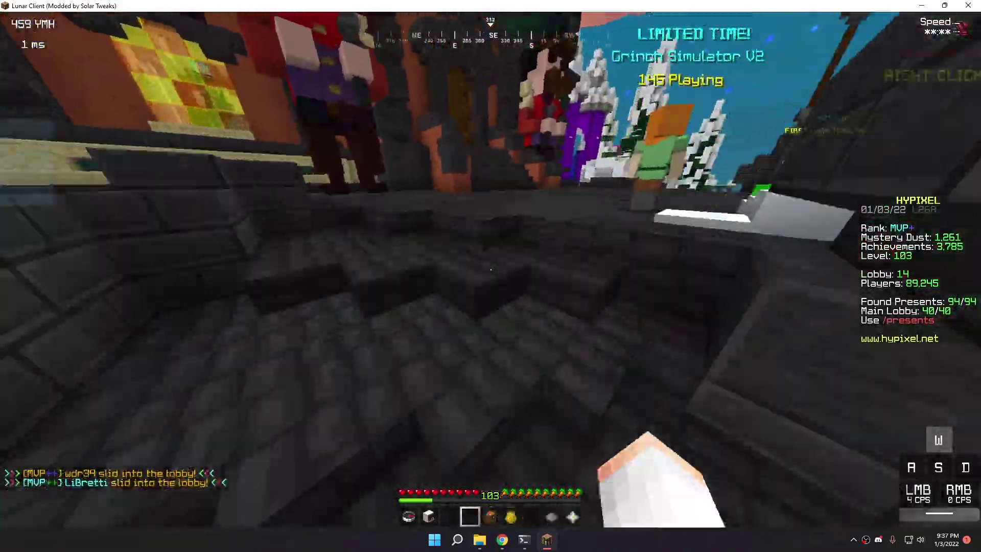
pyautogui.press('a')
pyautogui.press('s')
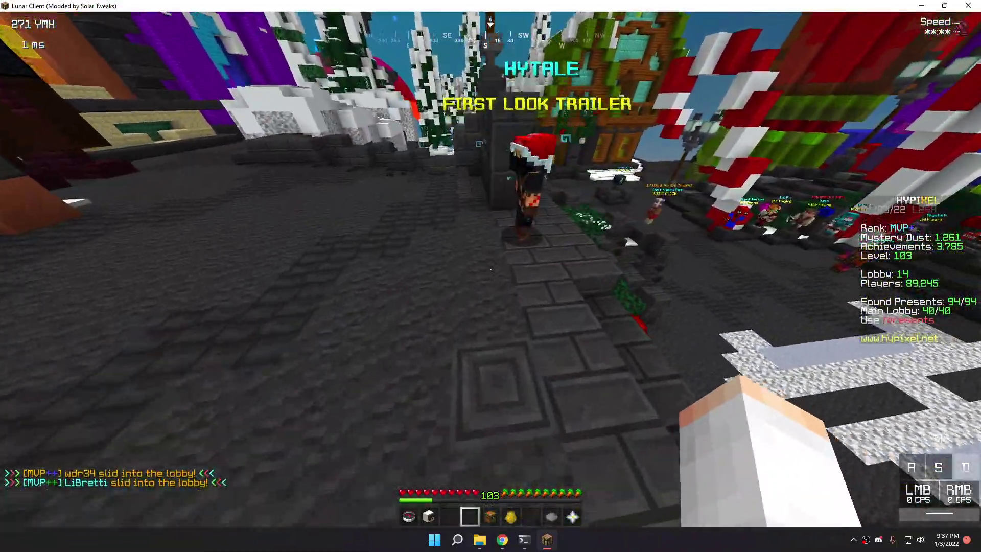
pyautogui.press('w')
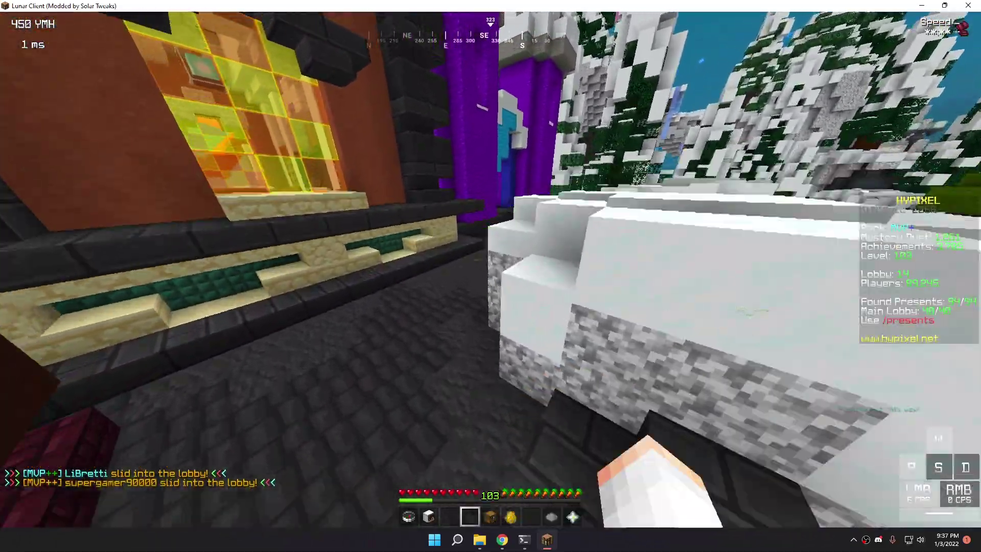
pyautogui.click(490, 276)
pyautogui.click(491, 275)
pyautogui.click(491, 276)
pyautogui.click(491, 276)
pyautogui.click(490, 275)
pyautogui.click(490, 275)
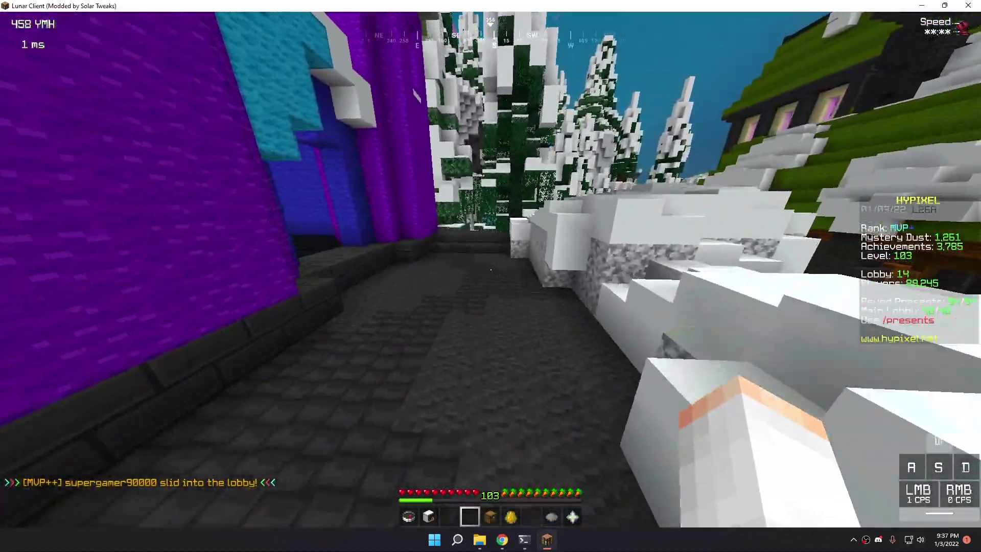
pyautogui.click(491, 275)
pyautogui.click(490, 276)
pyautogui.click(490, 276)
pyautogui.click(490, 276)
pyautogui.click(491, 276)
pyautogui.click(491, 275)
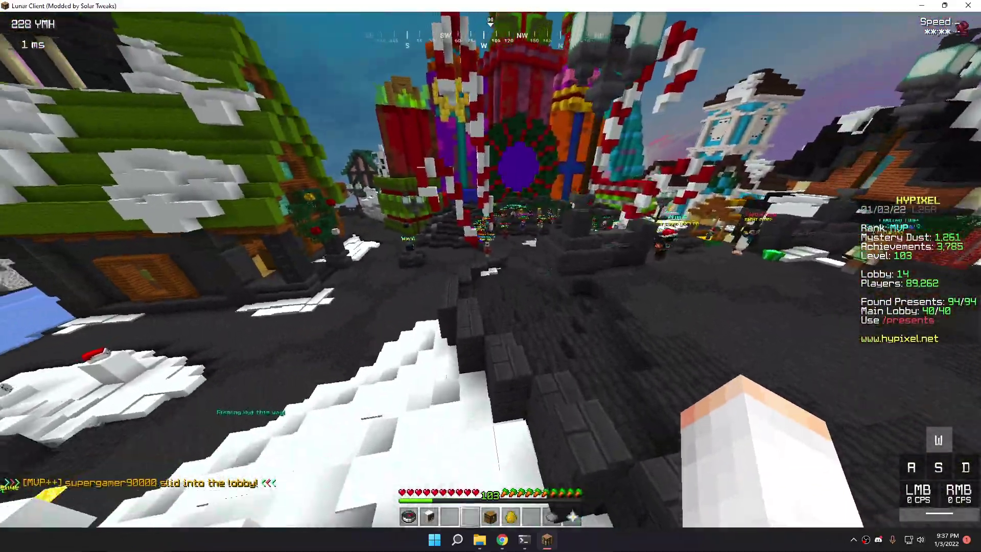
pyautogui.click(490, 276)
pyautogui.click(490, 276)
pyautogui.click(490, 276)
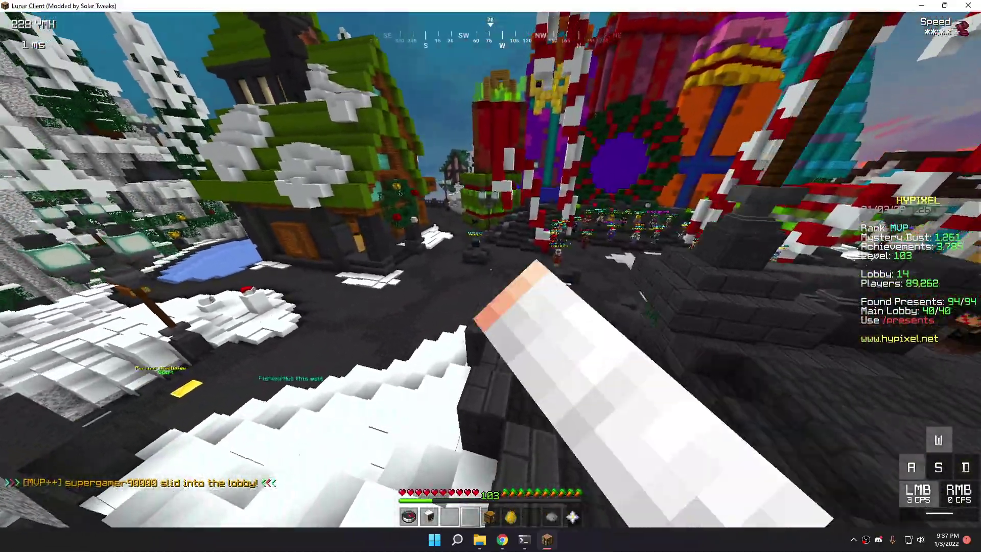
# Open the chat, check the running proxy terminal, and return to the game.
pyautogui.press('t')
pyautogui.hotkey('alt', 'Tab')
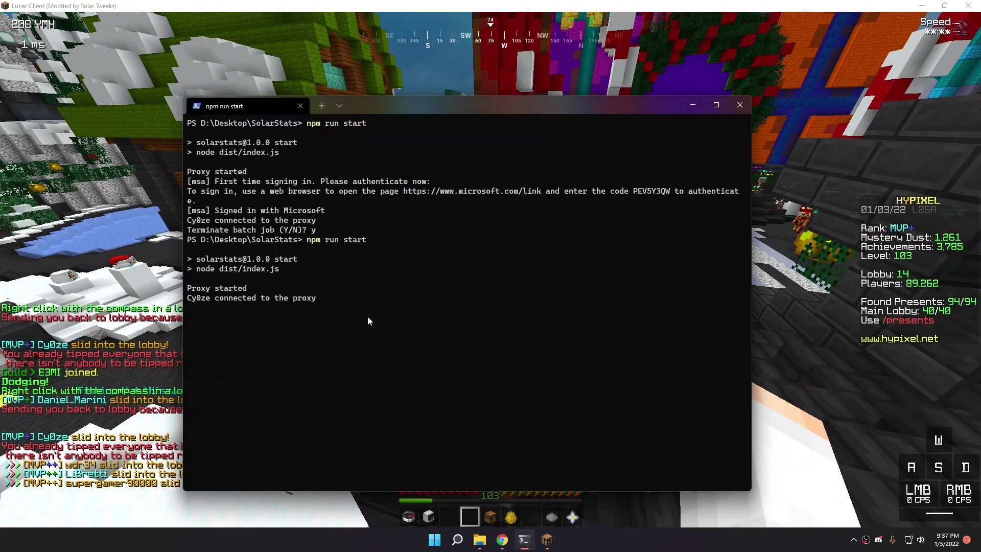
pyautogui.hotkey('alt', 'Tab')
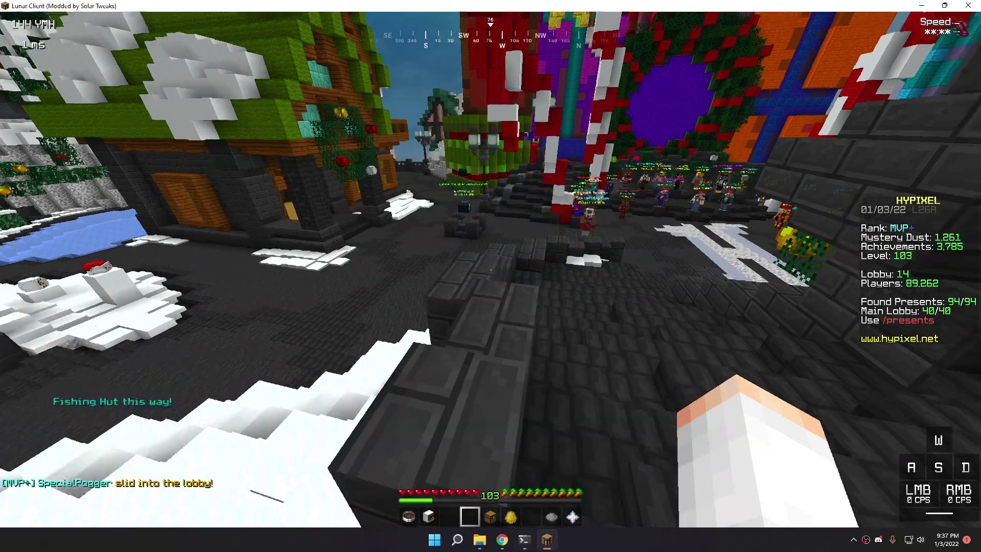
pyautogui.press('w')
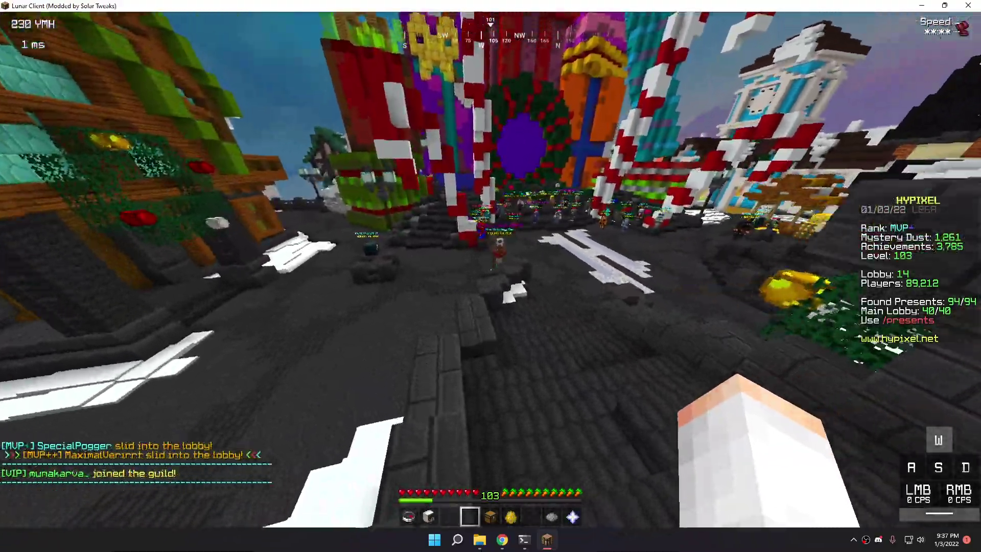
# Walk toward the Holiday Man and the houses, swinging the sword while roaming.
pyautogui.click(490, 269)
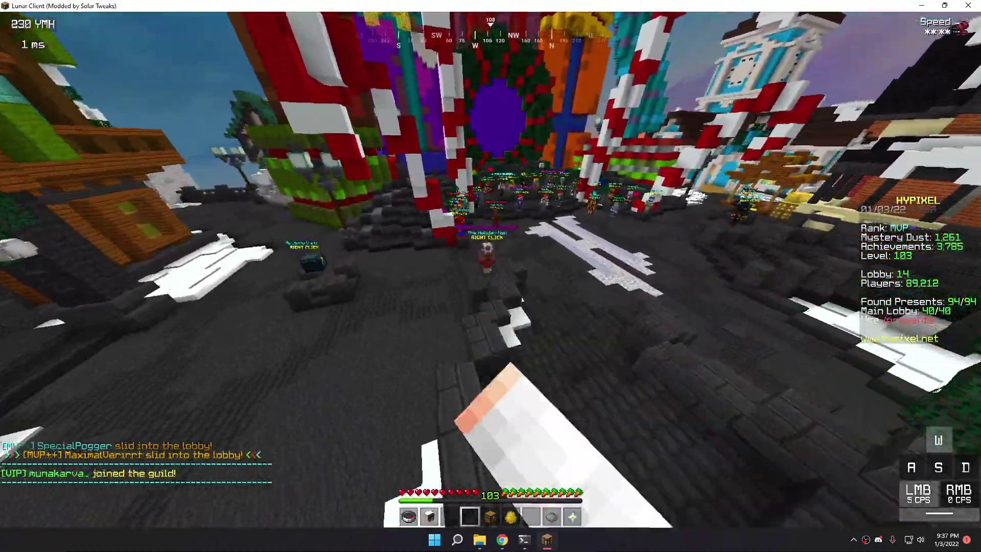
pyautogui.click(490, 270)
pyautogui.click(491, 270)
pyautogui.click(491, 269)
pyautogui.click(491, 269)
pyautogui.press('w')
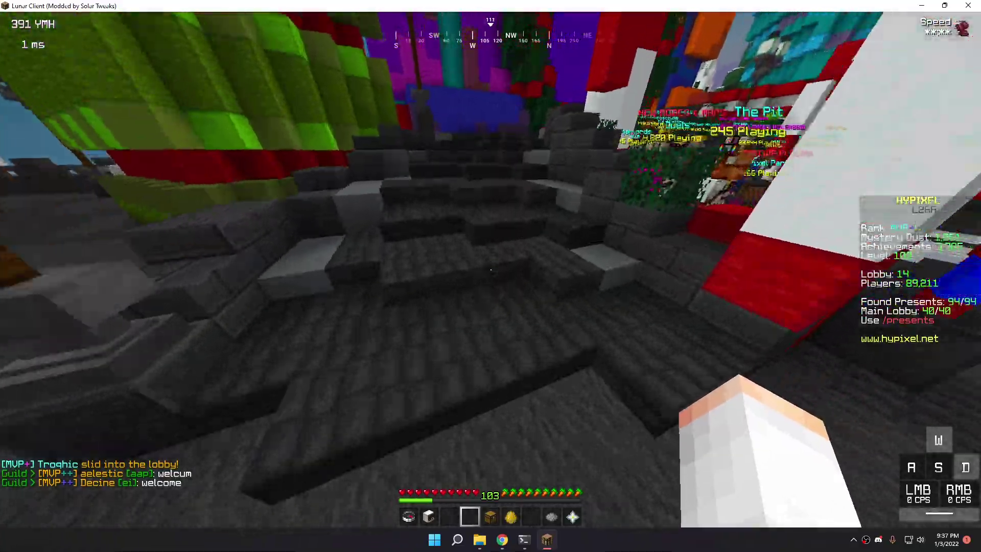
pyautogui.click(490, 270)
pyautogui.click(490, 269)
pyautogui.click(491, 269)
pyautogui.click(491, 269)
pyautogui.click(490, 269)
pyautogui.click(490, 269)
pyautogui.click(490, 269)
pyautogui.click(490, 269)
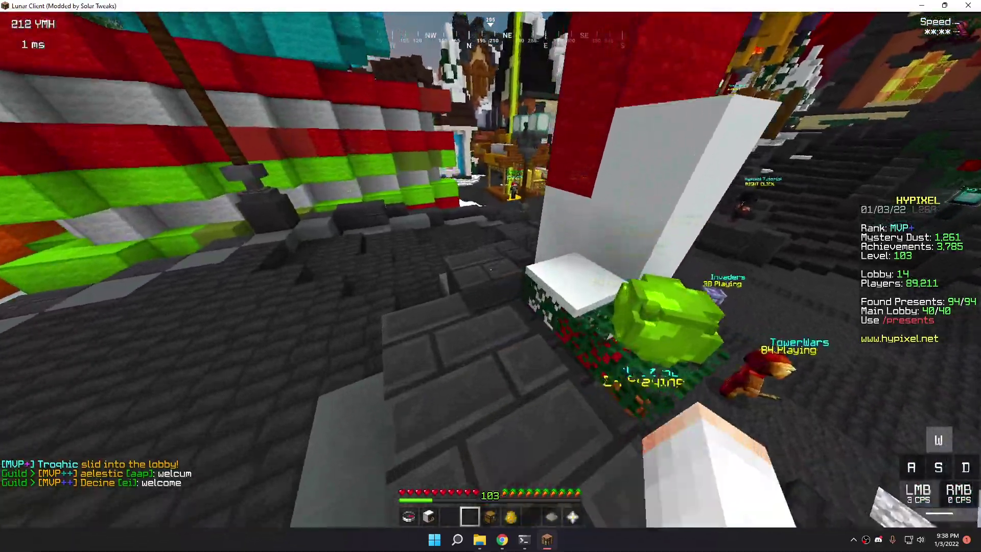
pyautogui.click(491, 269)
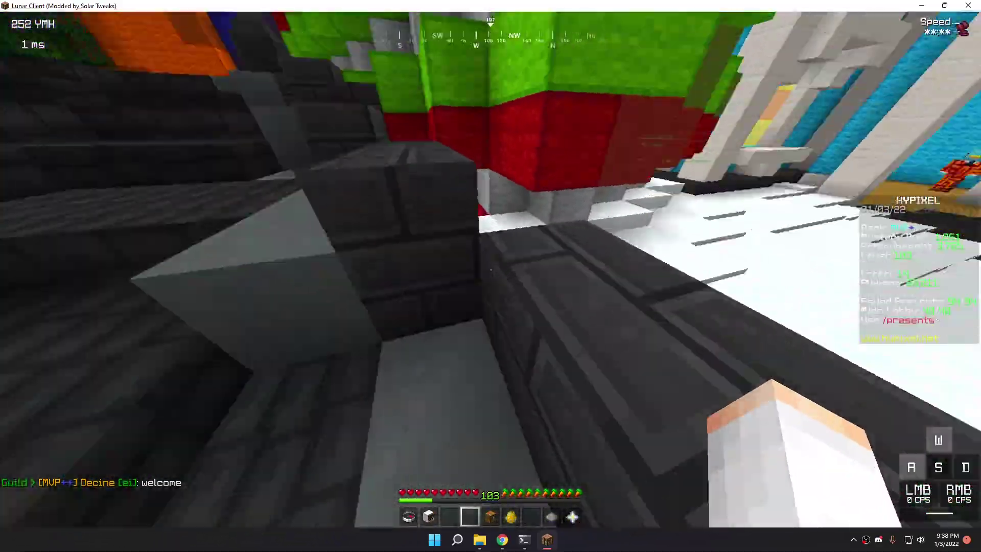
pyautogui.click(491, 269)
pyautogui.click(491, 269)
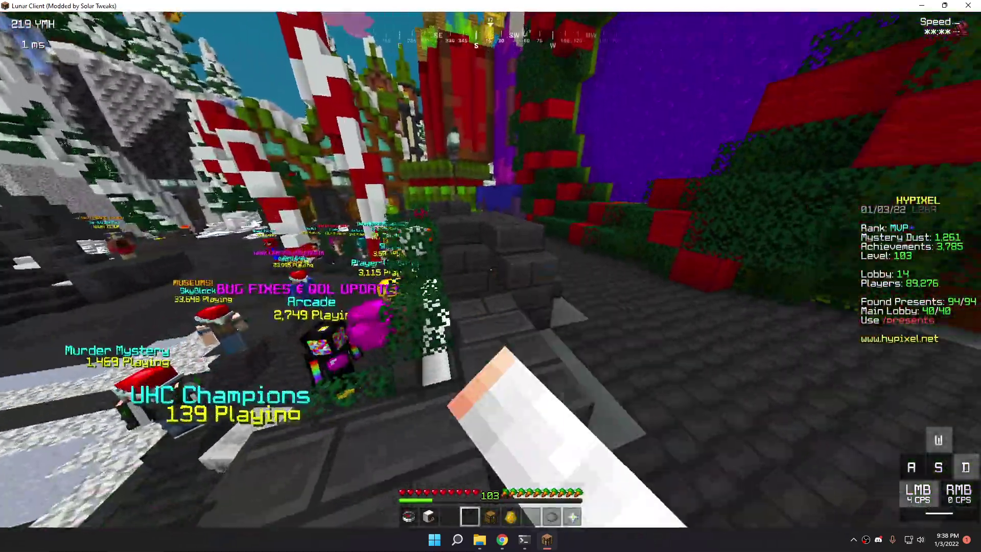
pyautogui.click(490, 269)
pyautogui.click(490, 269)
pyautogui.click(491, 269)
pyautogui.click(490, 269)
pyautogui.click(491, 269)
pyautogui.click(490, 269)
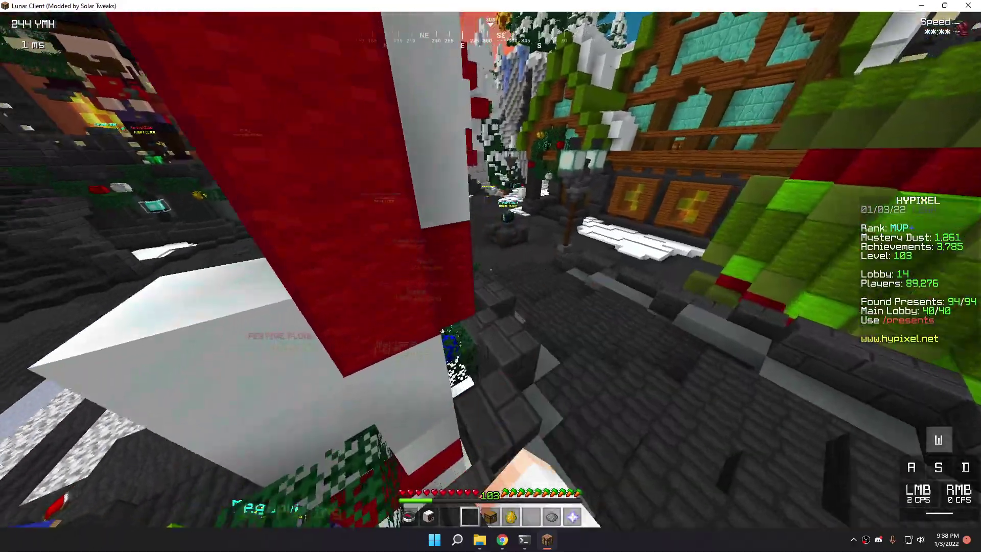
pyautogui.click(490, 269)
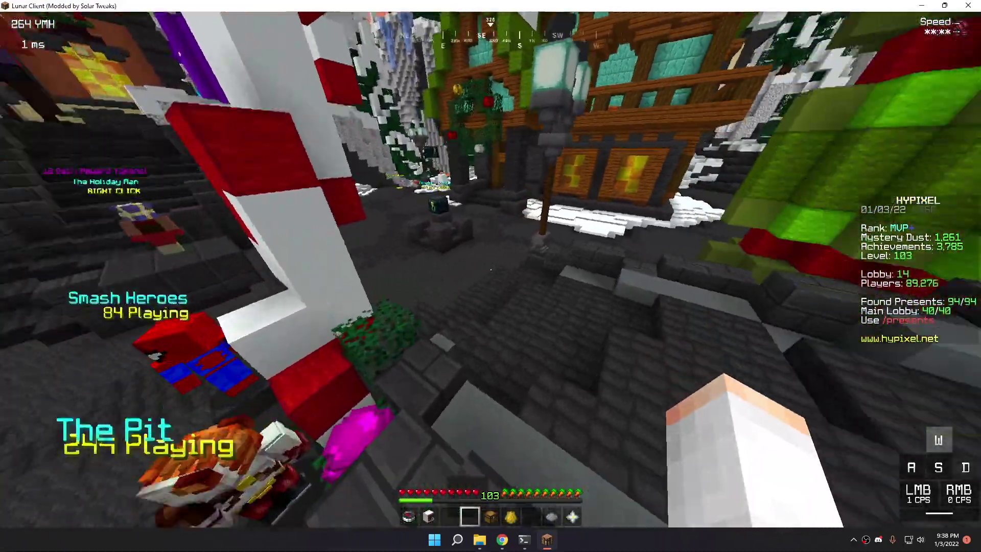
# Strafe right past the TNT Games NPC, swinging the sword.
pyautogui.press('d')
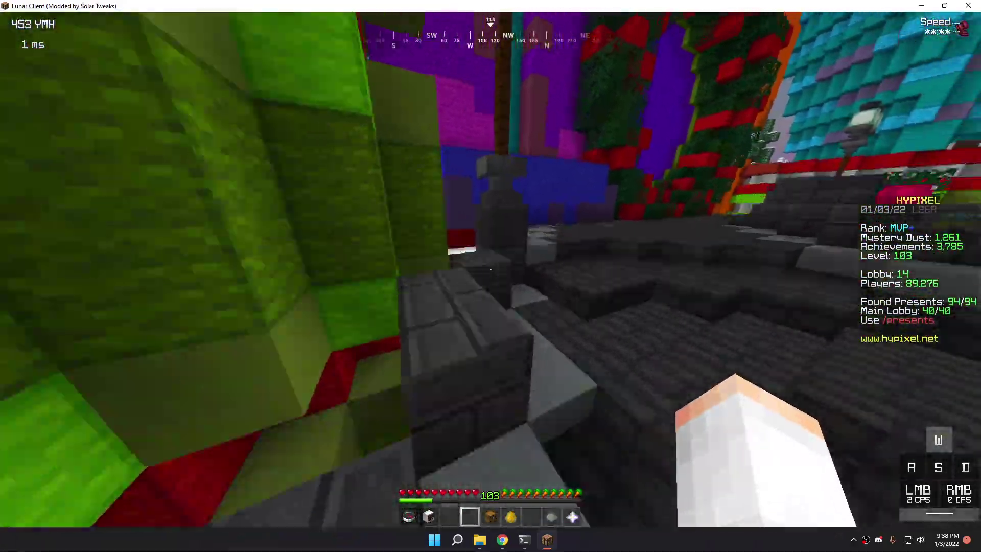
pyautogui.click(491, 270)
pyautogui.click(491, 269)
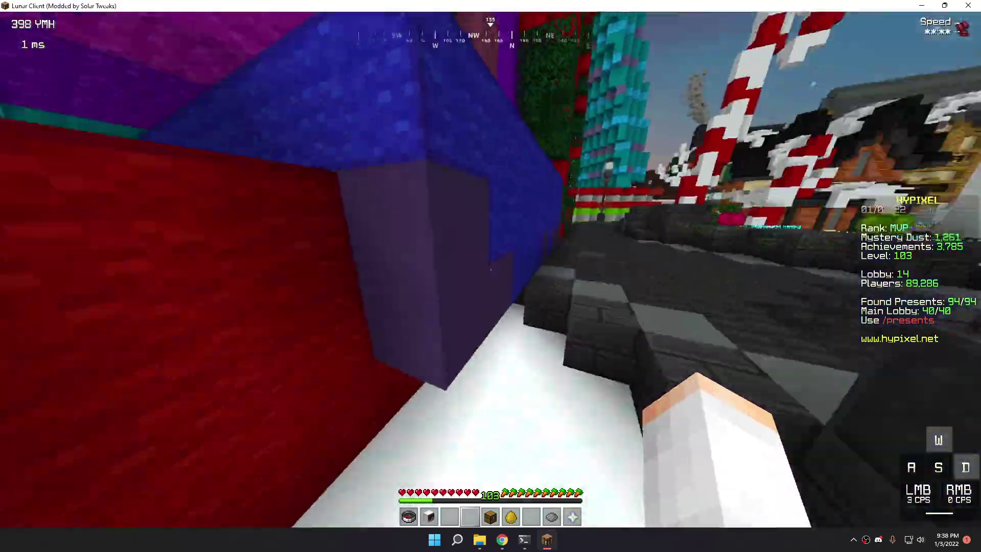
pyautogui.press('d')
pyautogui.click(490, 270)
pyautogui.click(491, 269)
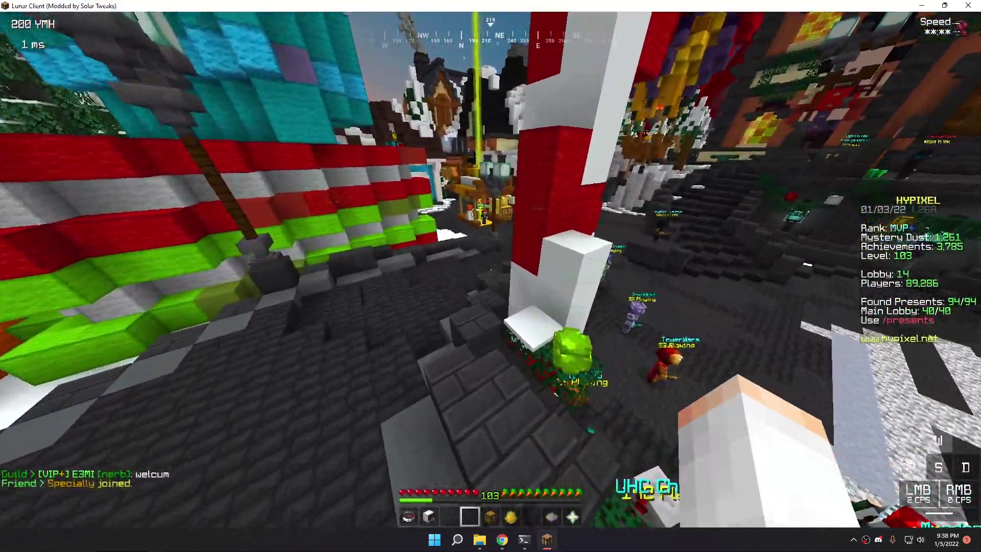
pyautogui.click(490, 269)
pyautogui.click(490, 270)
# Walk into the plaza, show the chat's dodge messages, and switch to the SolarStats GitHub page.
pyautogui.press('w')
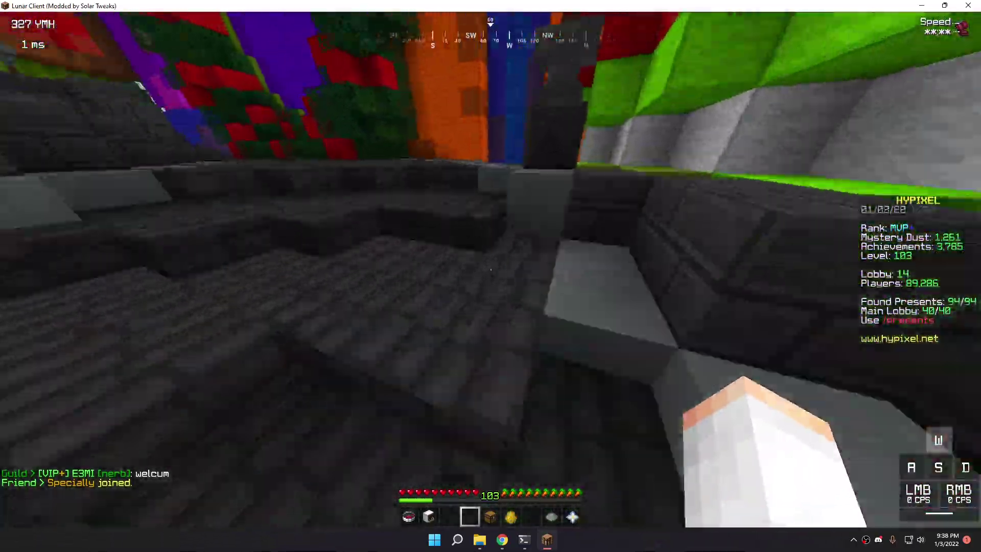
pyautogui.press('a')
pyautogui.press('w')
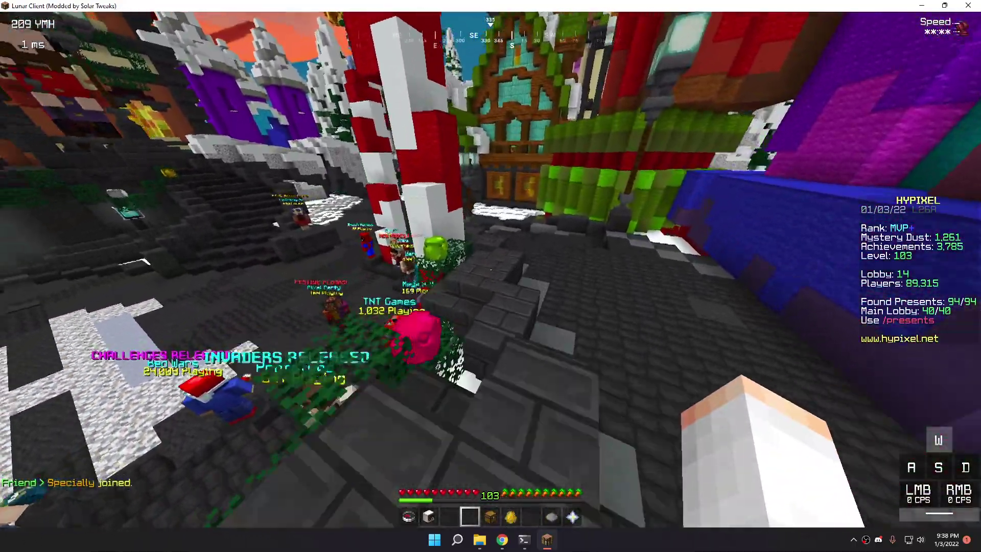
pyautogui.click(490, 276)
pyautogui.press('t')
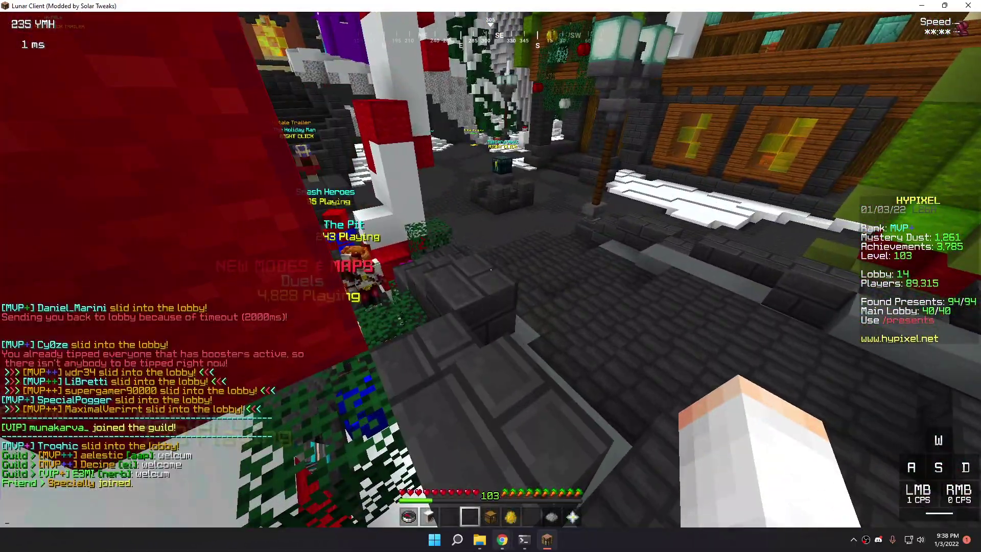
pyautogui.click(450, 470)
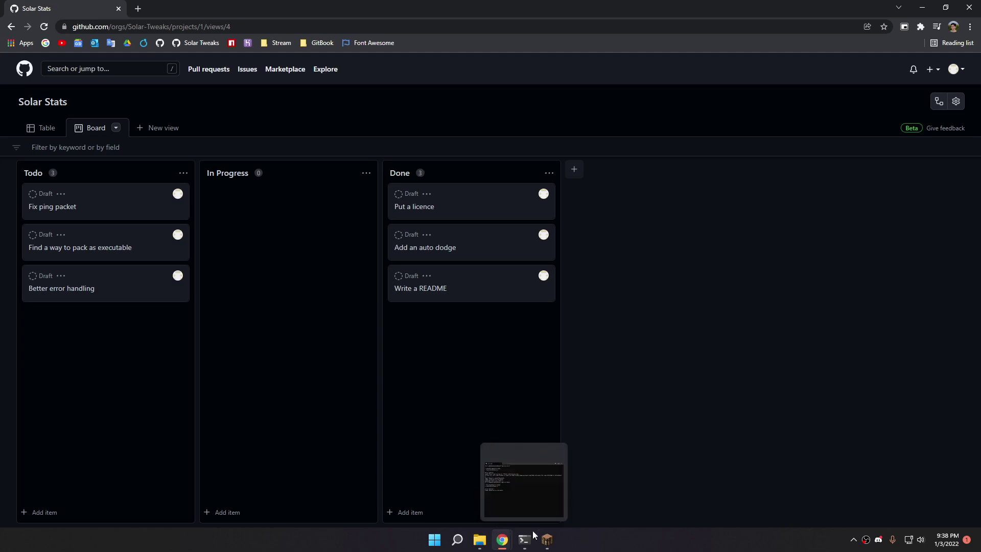
# Return from GitHub to the Minecraft game window.
pyautogui.click(547, 539)
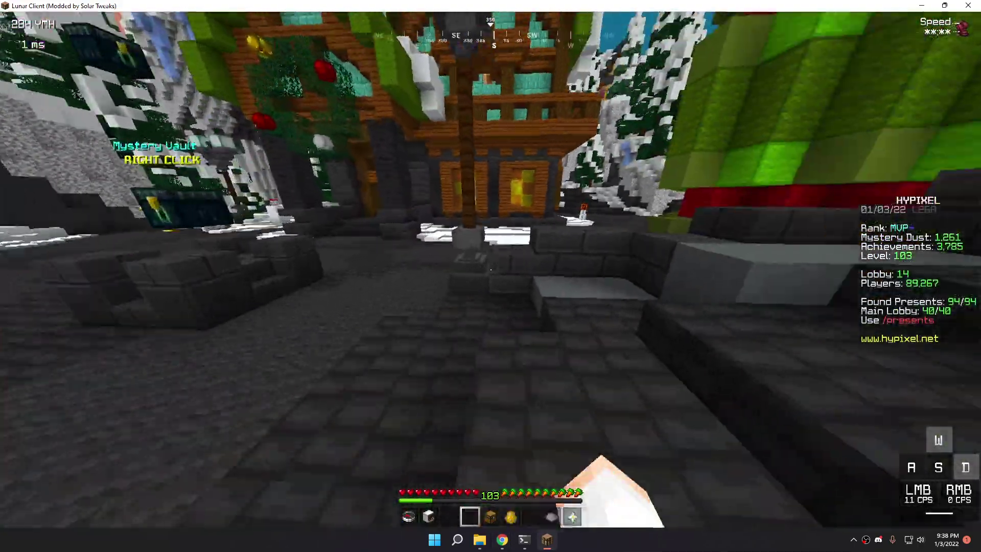
# Walk through the snowy Lobby 14, checking chat, until facing another MVP+ player.
pyautogui.press('w')
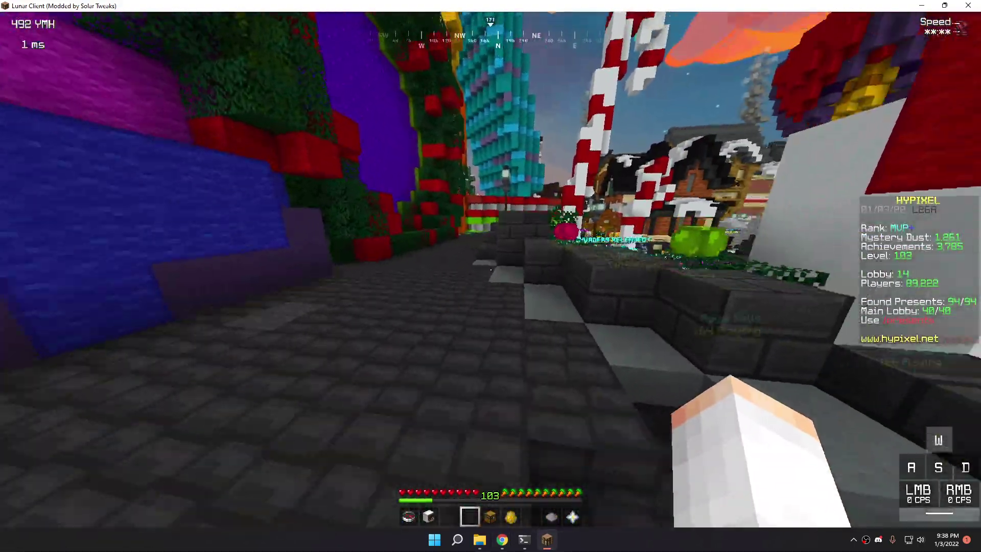
pyautogui.press('t')
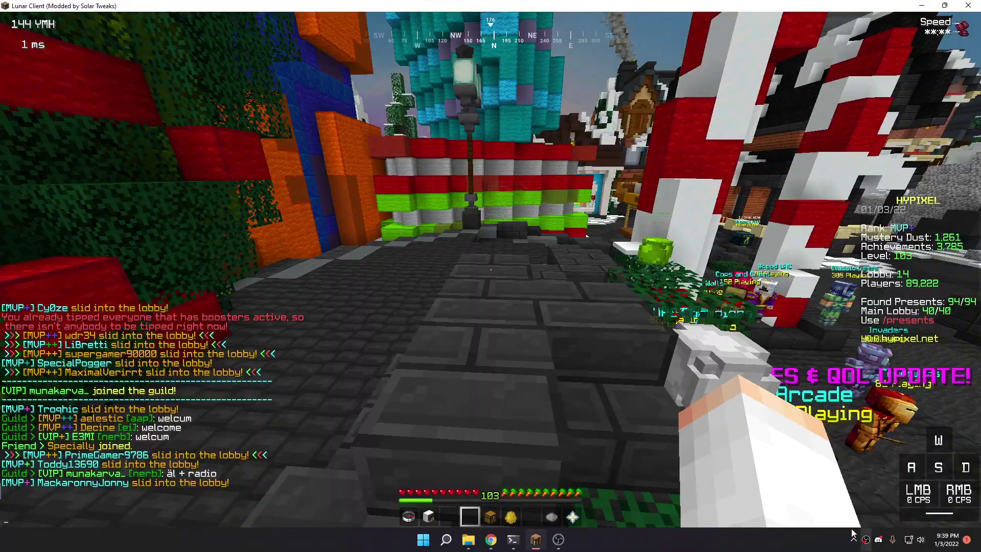
pyautogui.press('Escape')
pyautogui.press('w')
pyautogui.click(490, 276)
pyautogui.press('d')
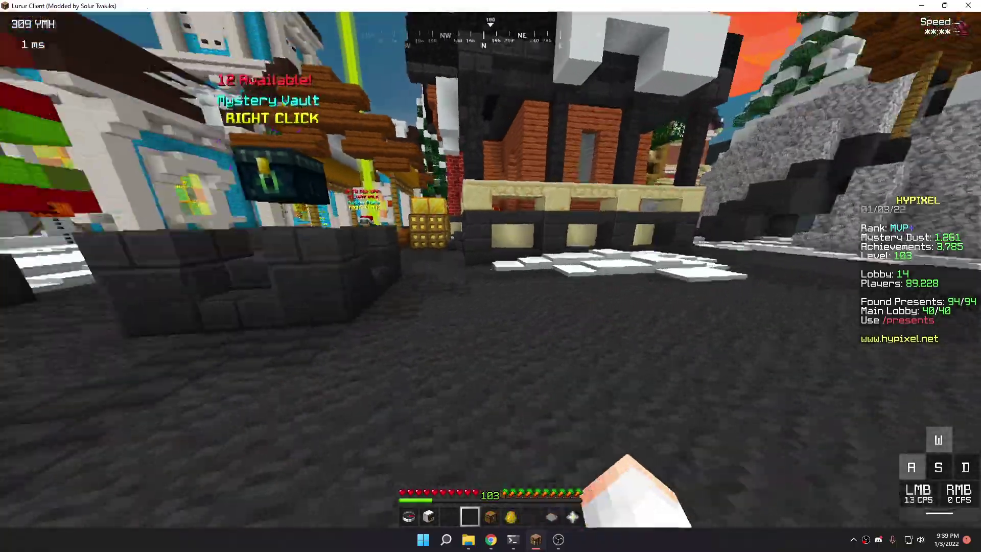
pyautogui.press('a')
pyautogui.click(491, 276)
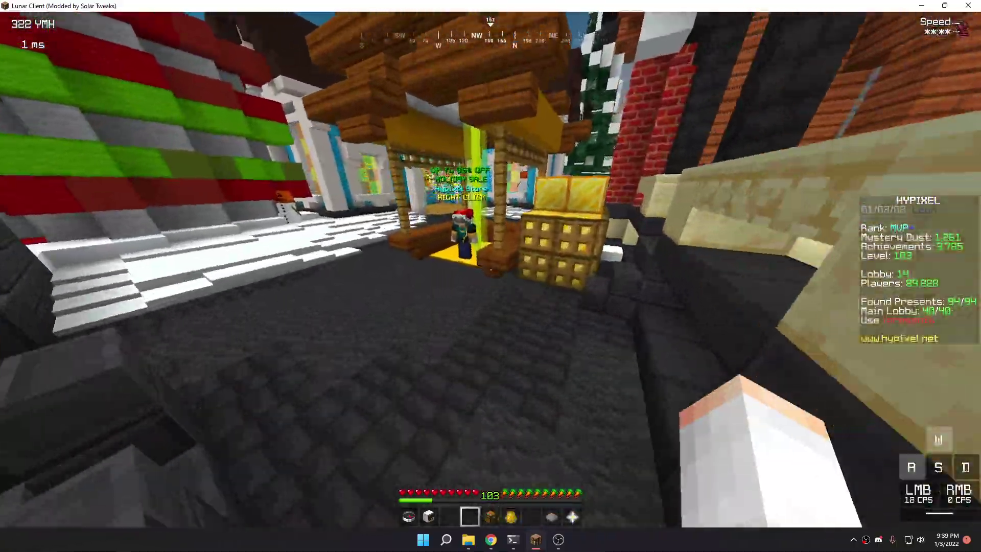
pyautogui.press('d')
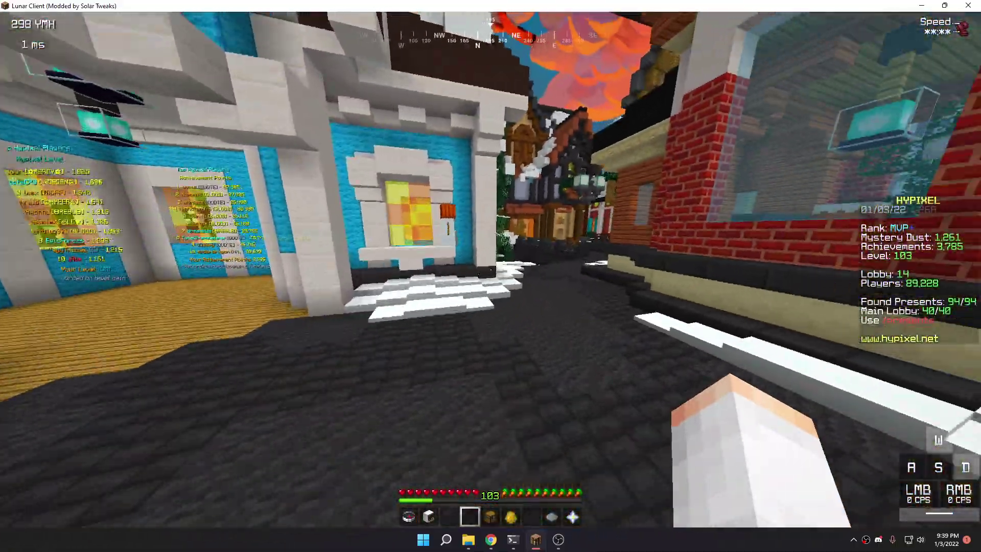
pyautogui.press('t')
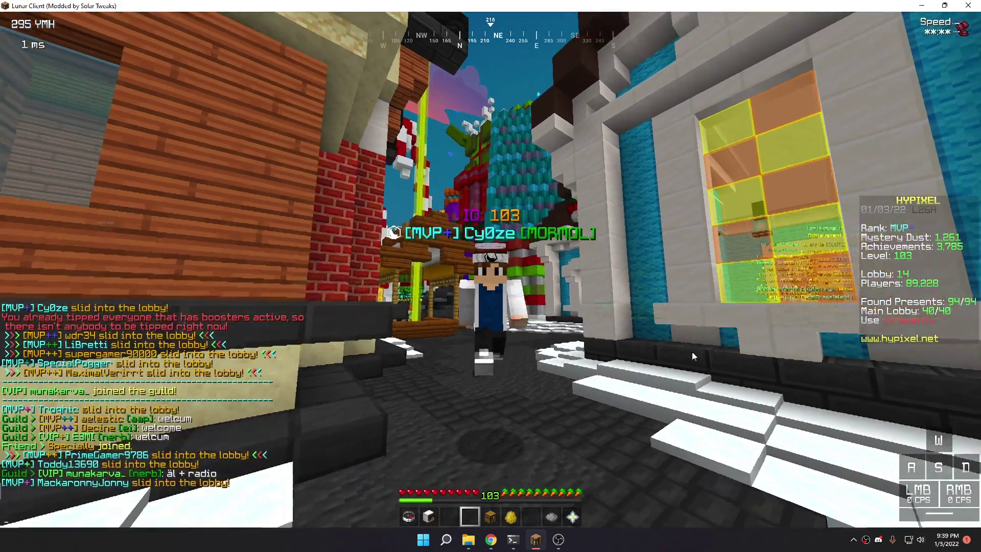
pyautogui.rightClick(864, 541)
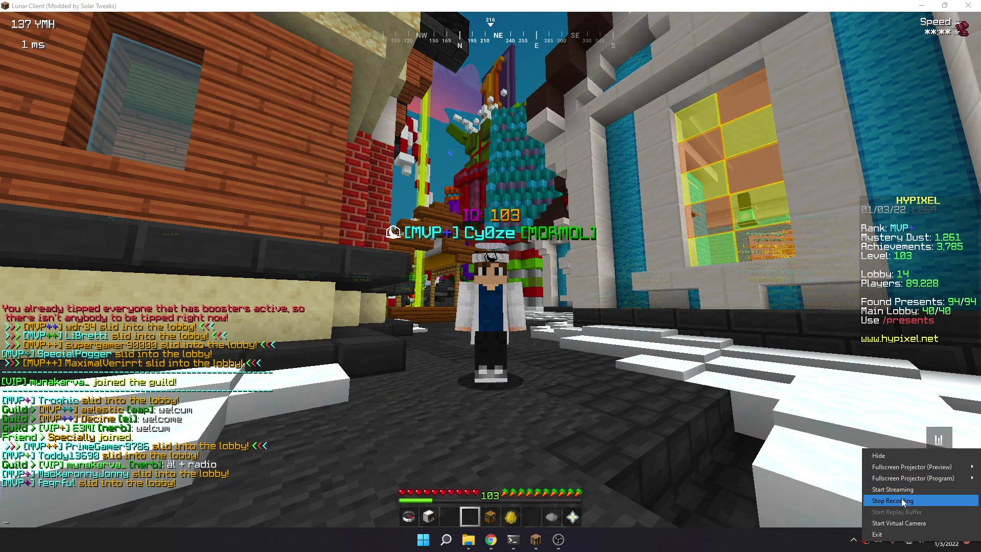